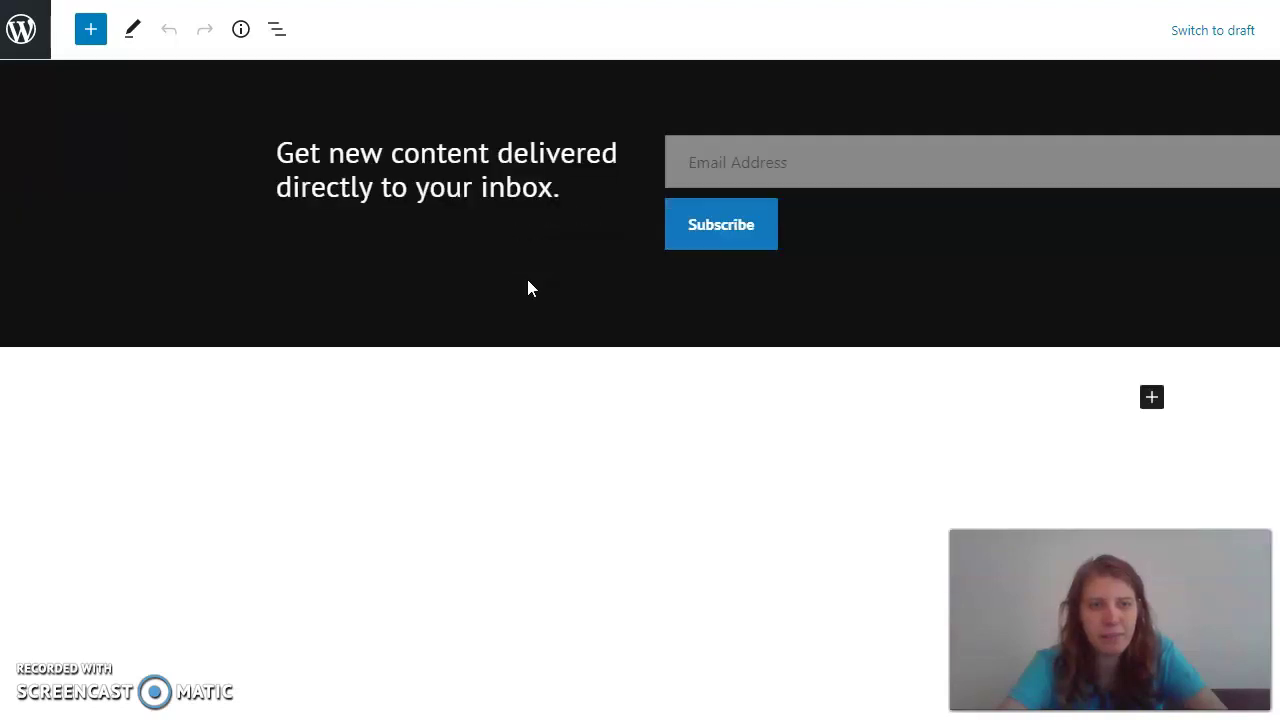
# - Look over the home page template's welcome banner, latest blog posts and email subscription section
pyautogui.scroll(4, 531, 288)
pyautogui.scroll(10, 531, 288)
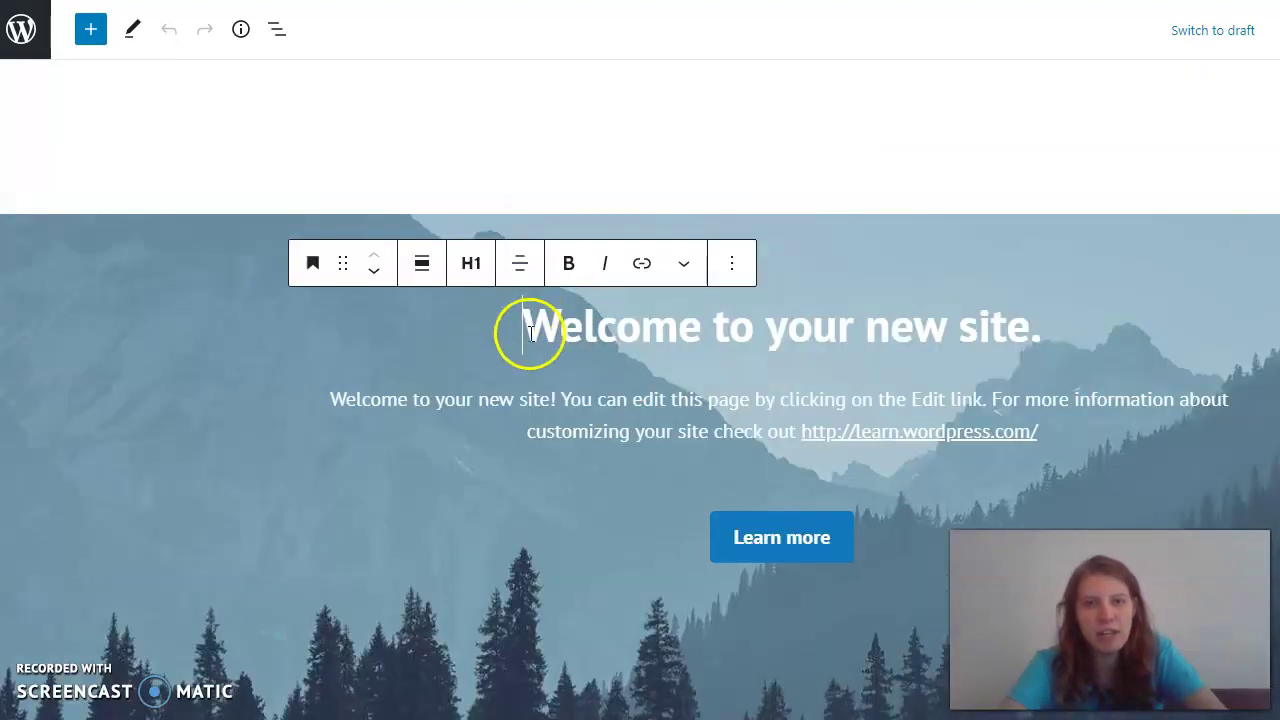
pyautogui.scroll(-5, 551, 380)
pyautogui.scroll(-5, 553, 387)
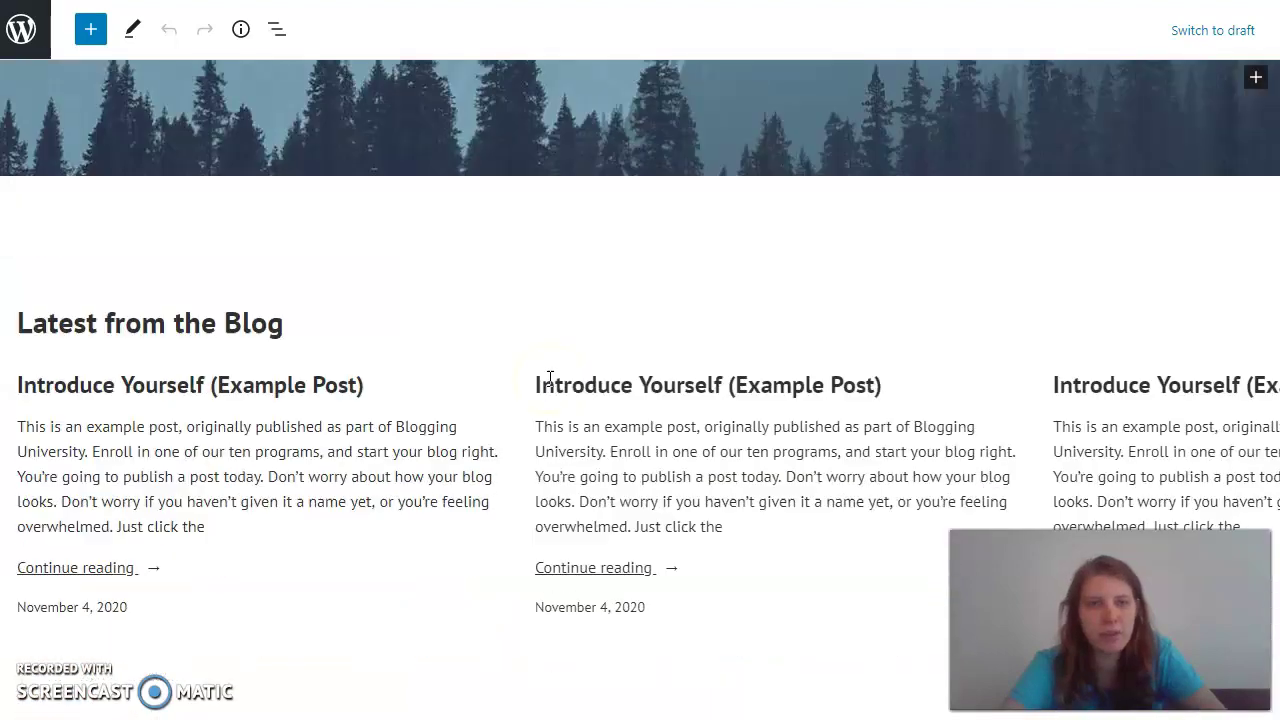
pyautogui.scroll(-4, 553, 387)
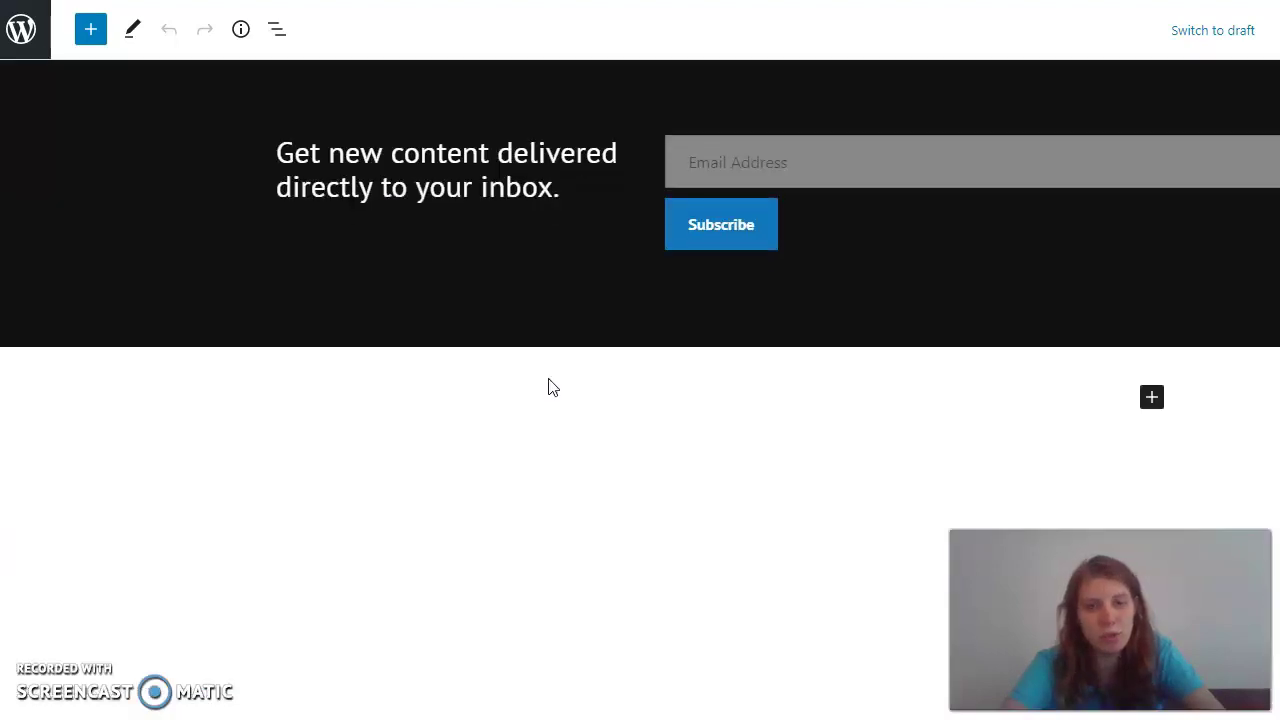
pyautogui.scroll(1, 551, 387)
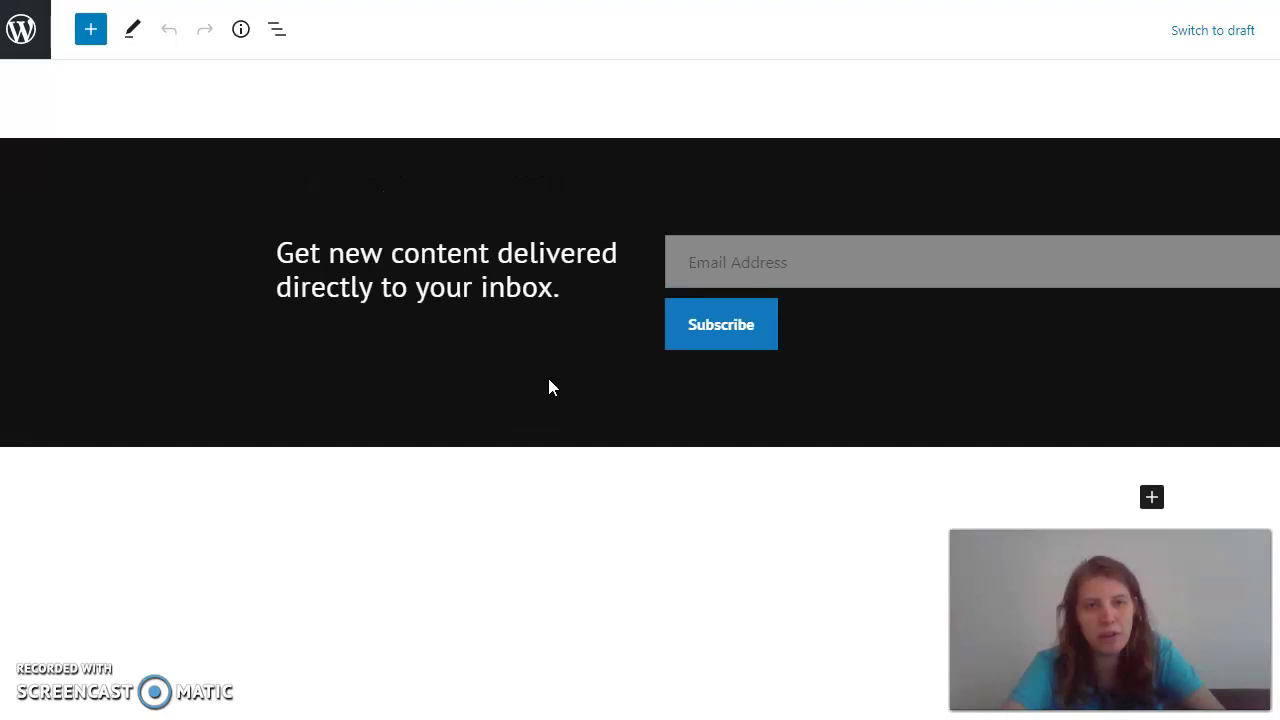
# - Delete "nbox." from the end of the "Get new content delivered directly to your inbox." text beside the subscription form
pyautogui.click(737, 325)
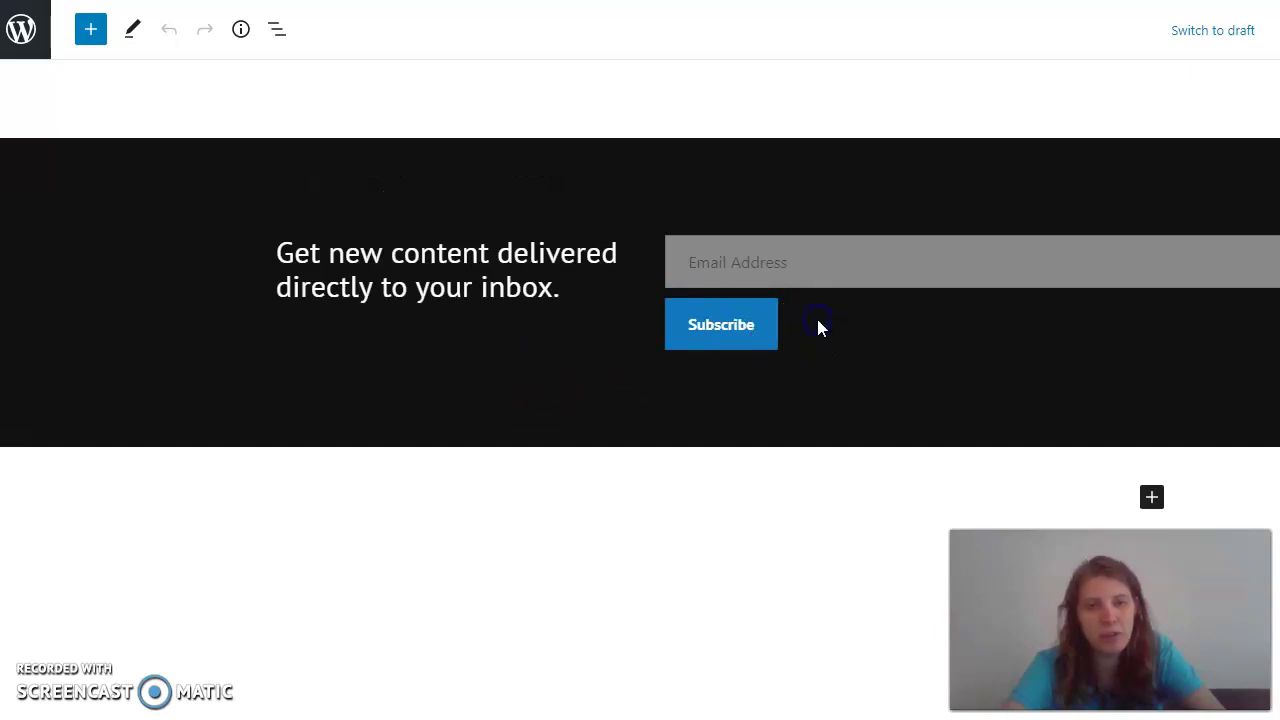
pyautogui.click(518, 289)
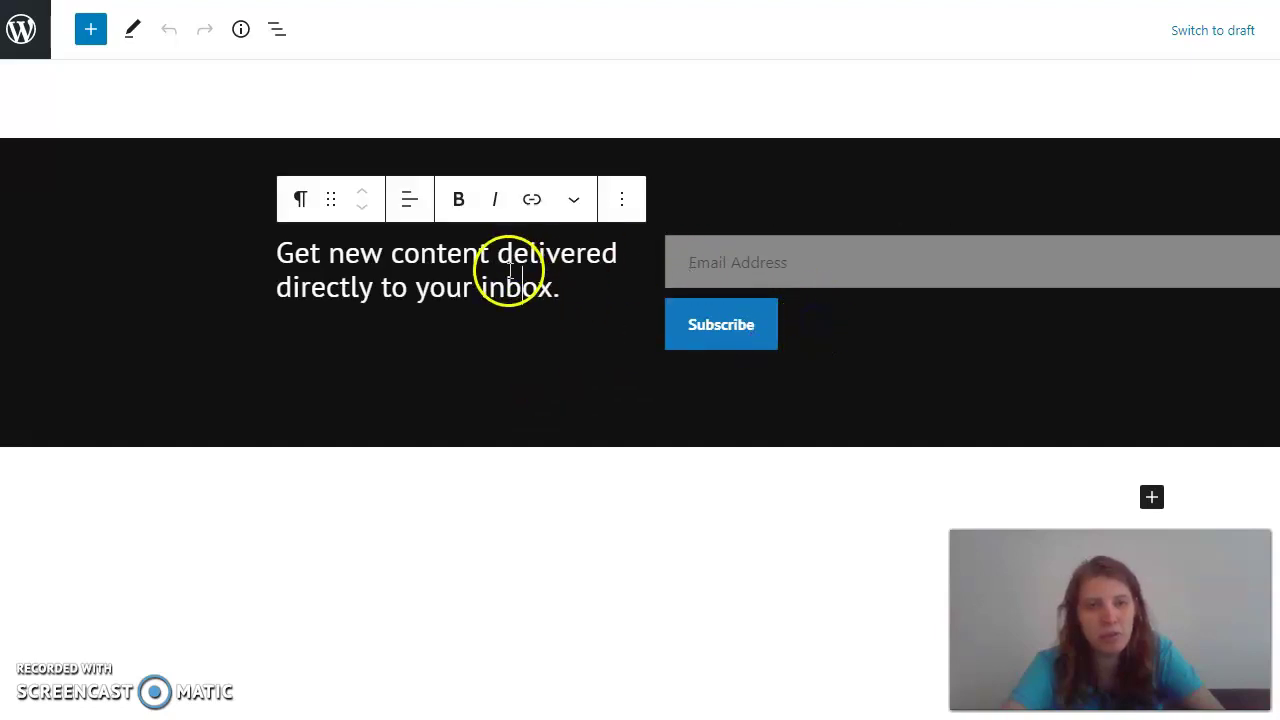
pyautogui.moveTo(560, 280); pyautogui.dragTo(490, 286)
pyautogui.press('BackSpace')
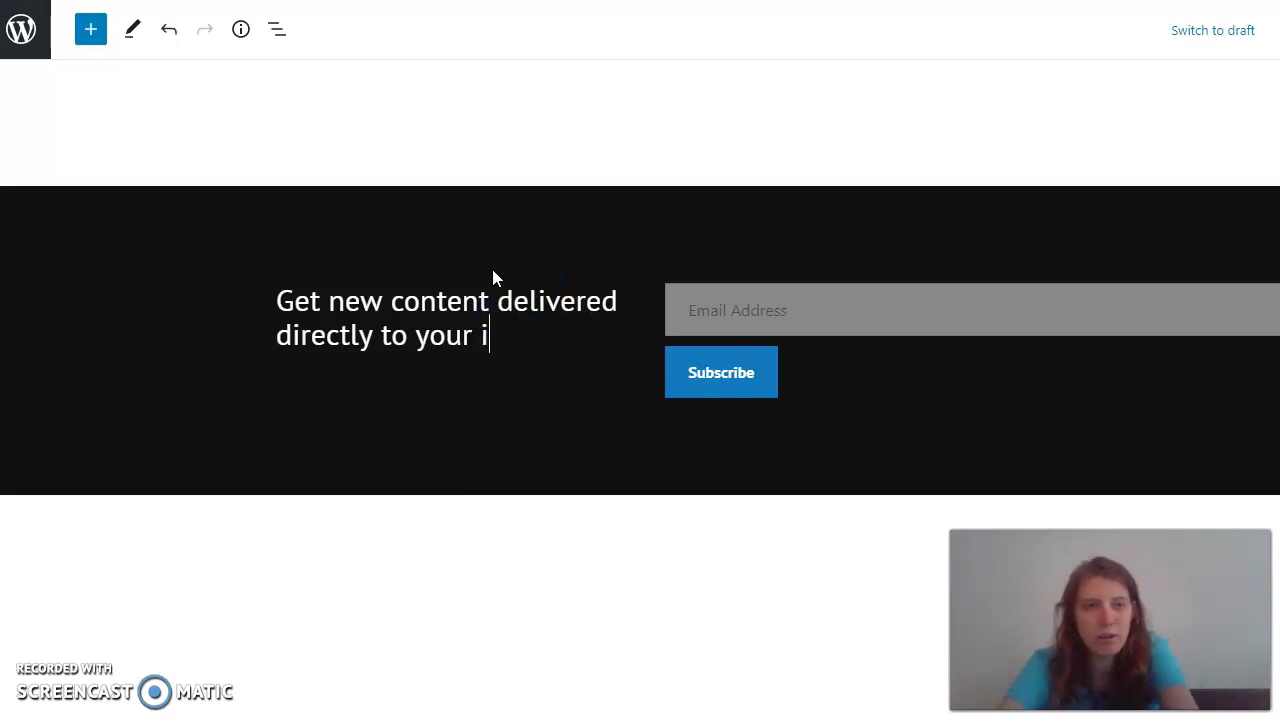
# - Review the home page layout, comparing the welcome banner with the blog posts and subscription sections
pyautogui.scroll(8, 628, 368)
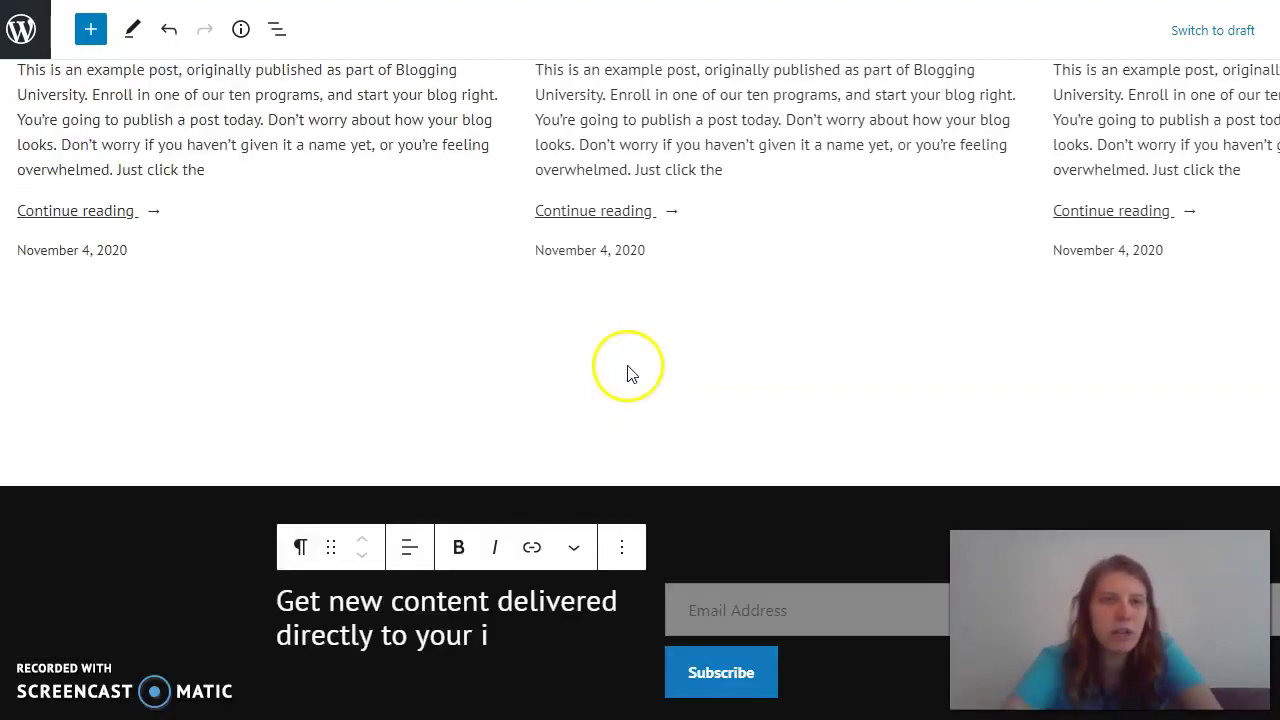
pyautogui.scroll(4, 628, 373)
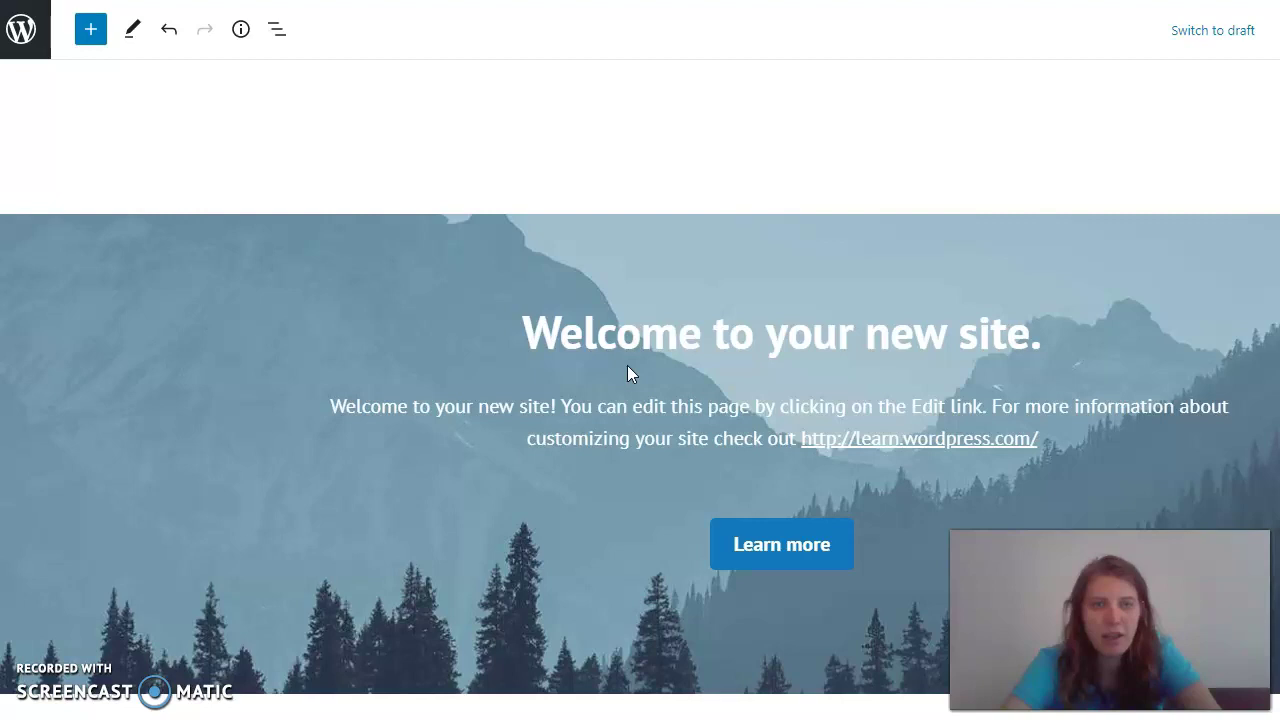
pyautogui.scroll(-10, 628, 368)
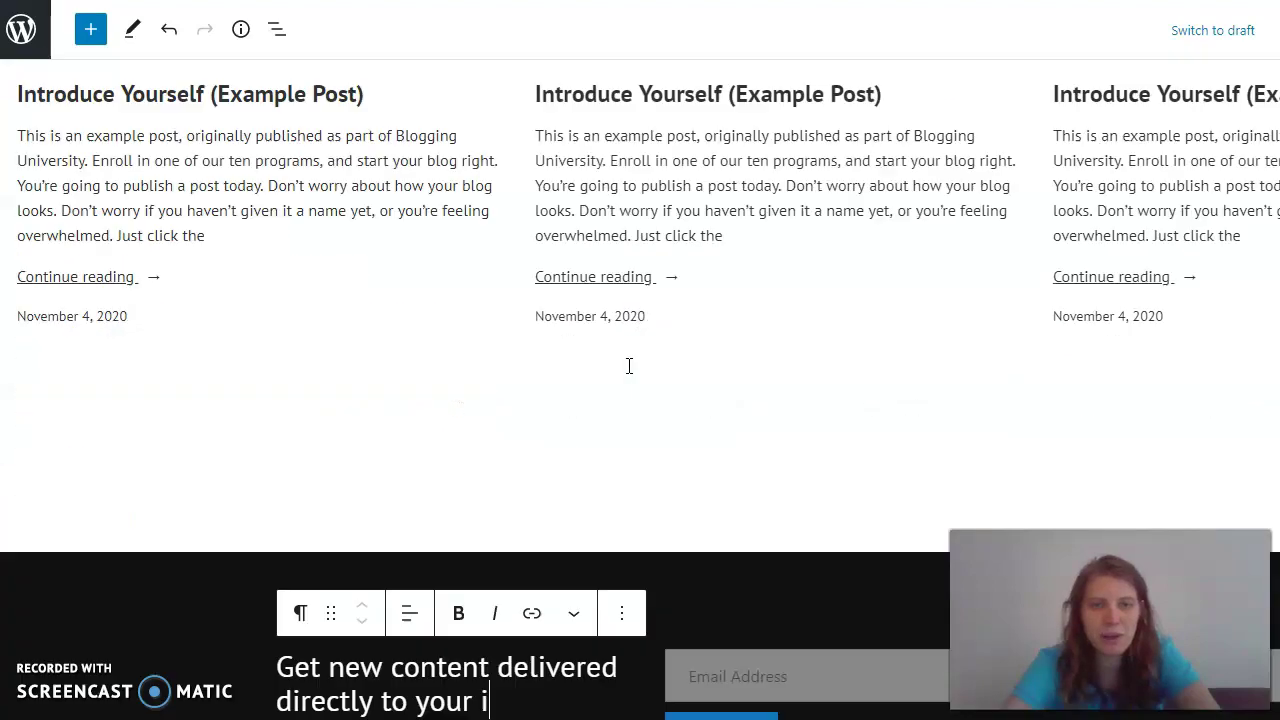
pyautogui.scroll(5, 628, 372)
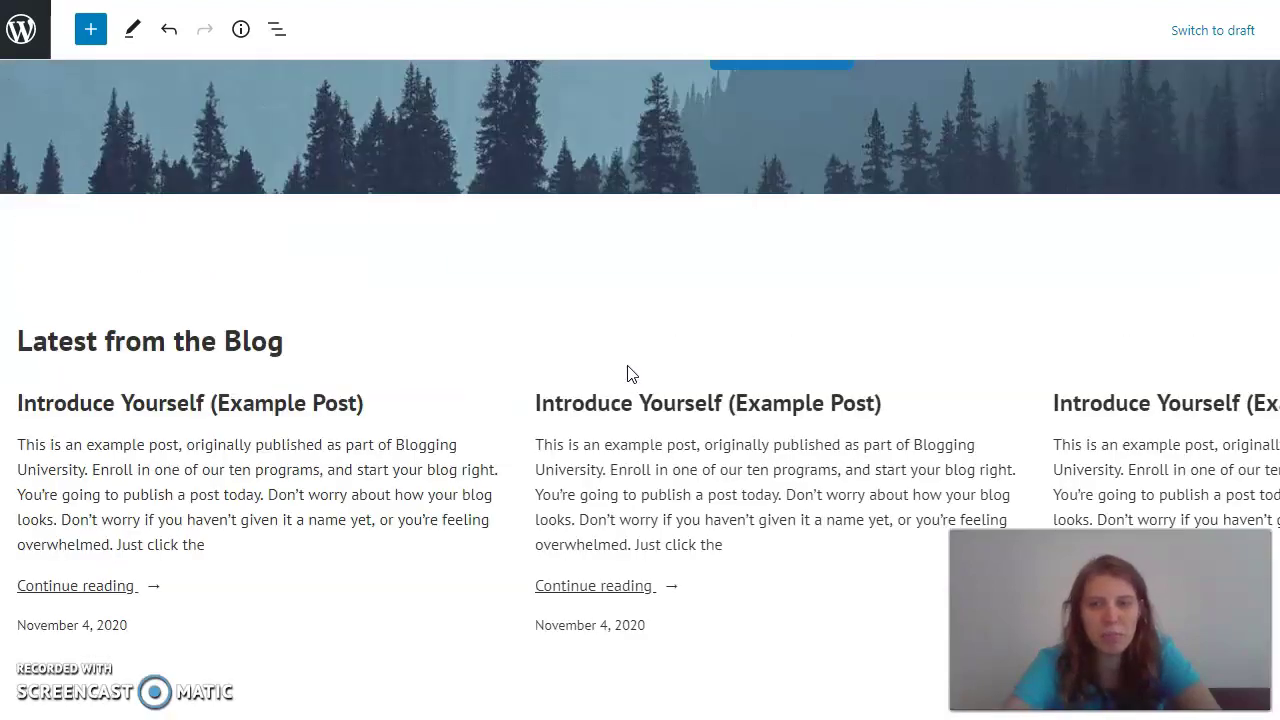
pyautogui.scroll(4, 630, 373)
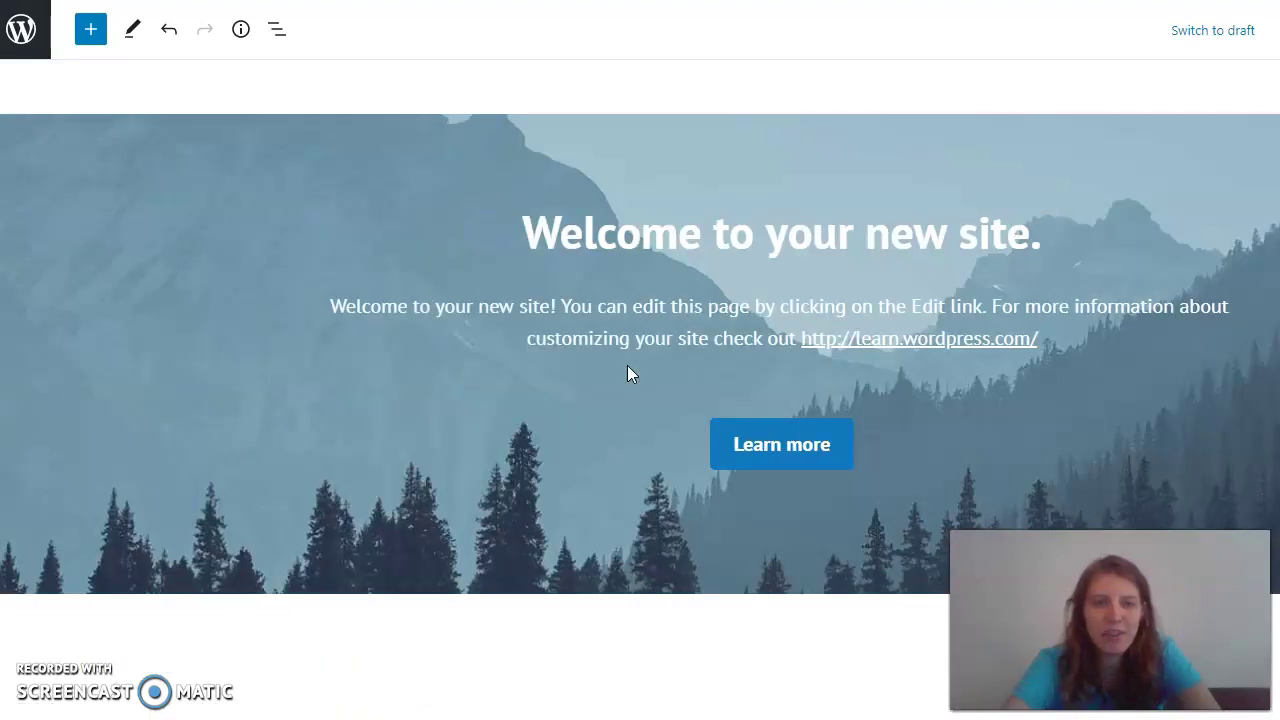
pyautogui.click(626, 380)
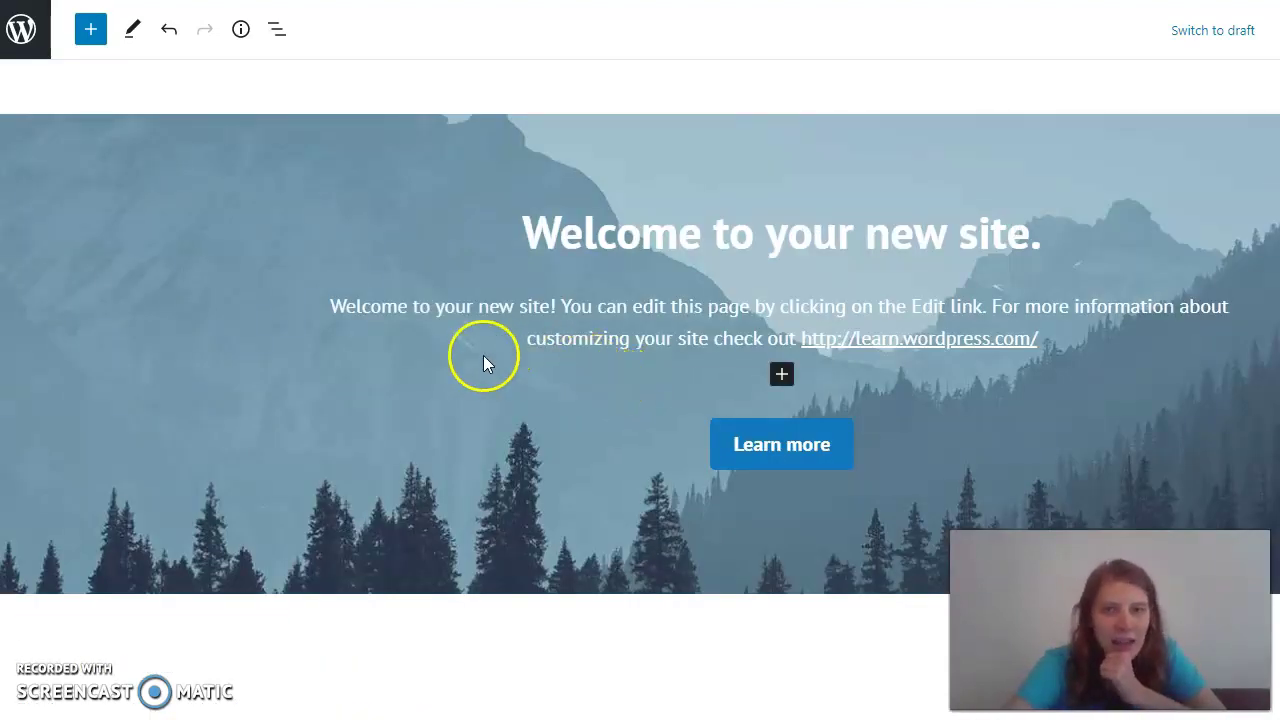
pyautogui.scroll(1, 483, 360)
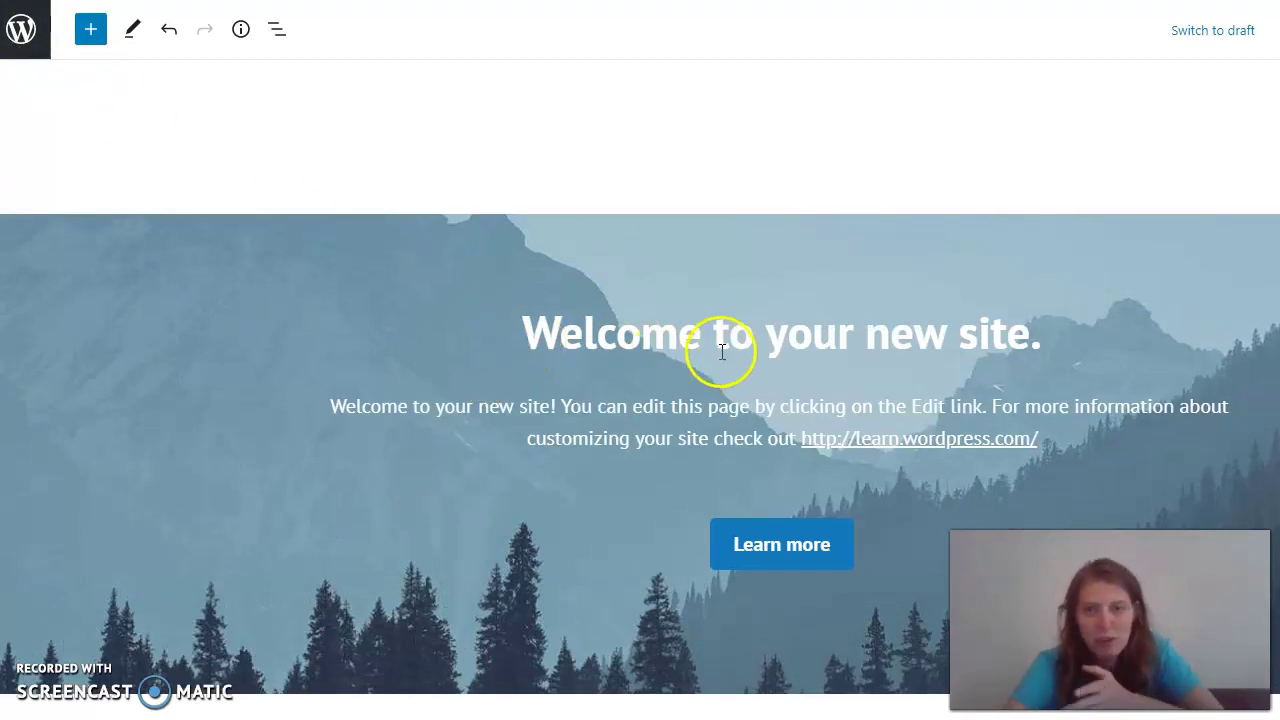
pyautogui.scroll(-10, 722, 352)
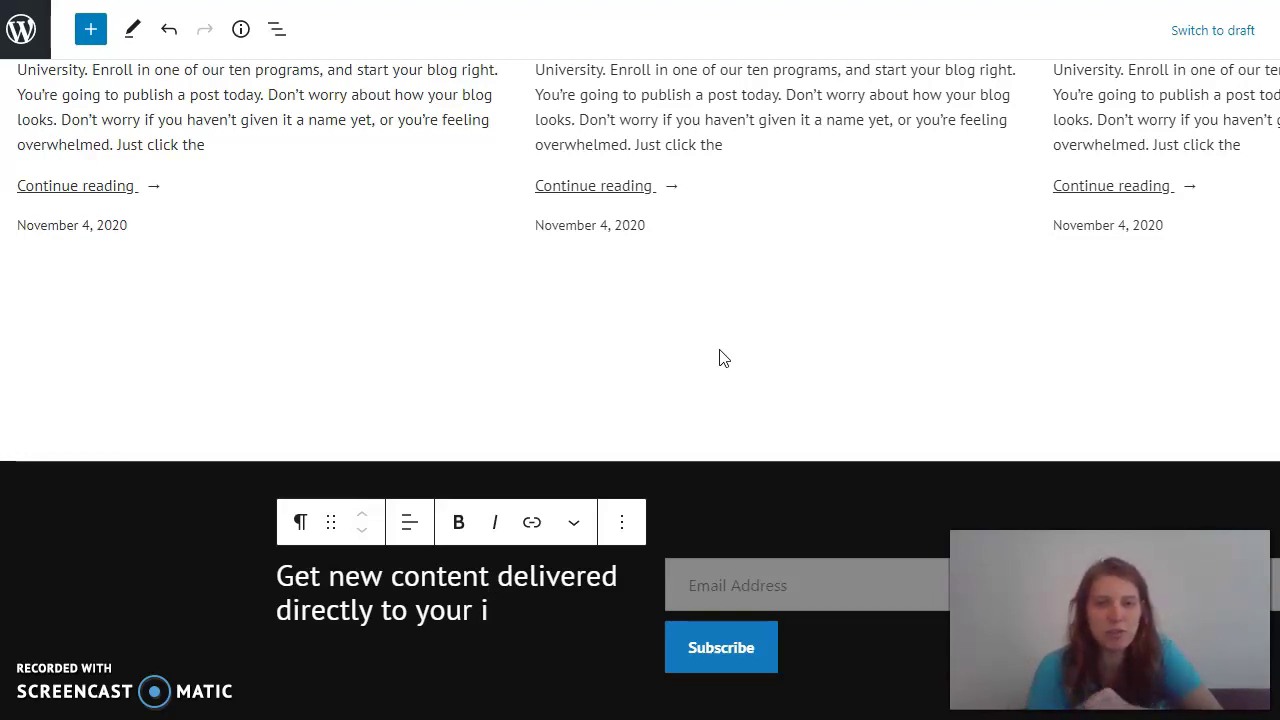
pyautogui.click(663, 320)
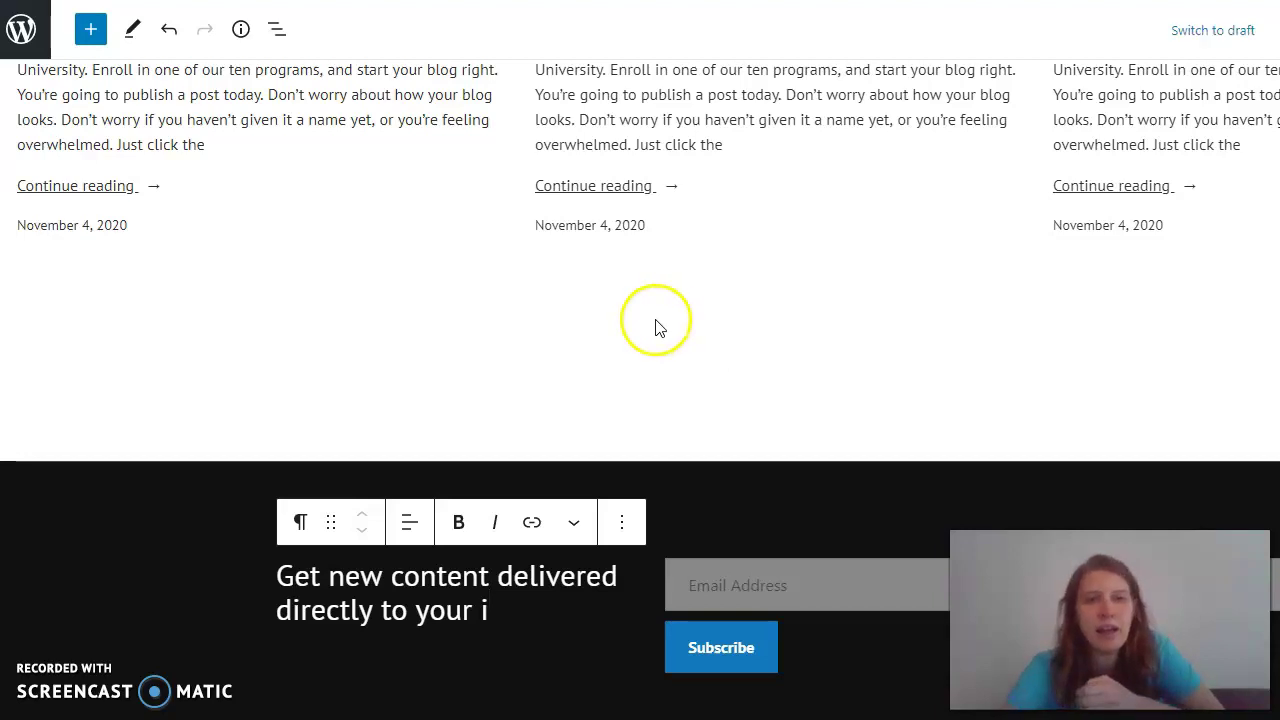
pyautogui.scroll(3, 600, 343)
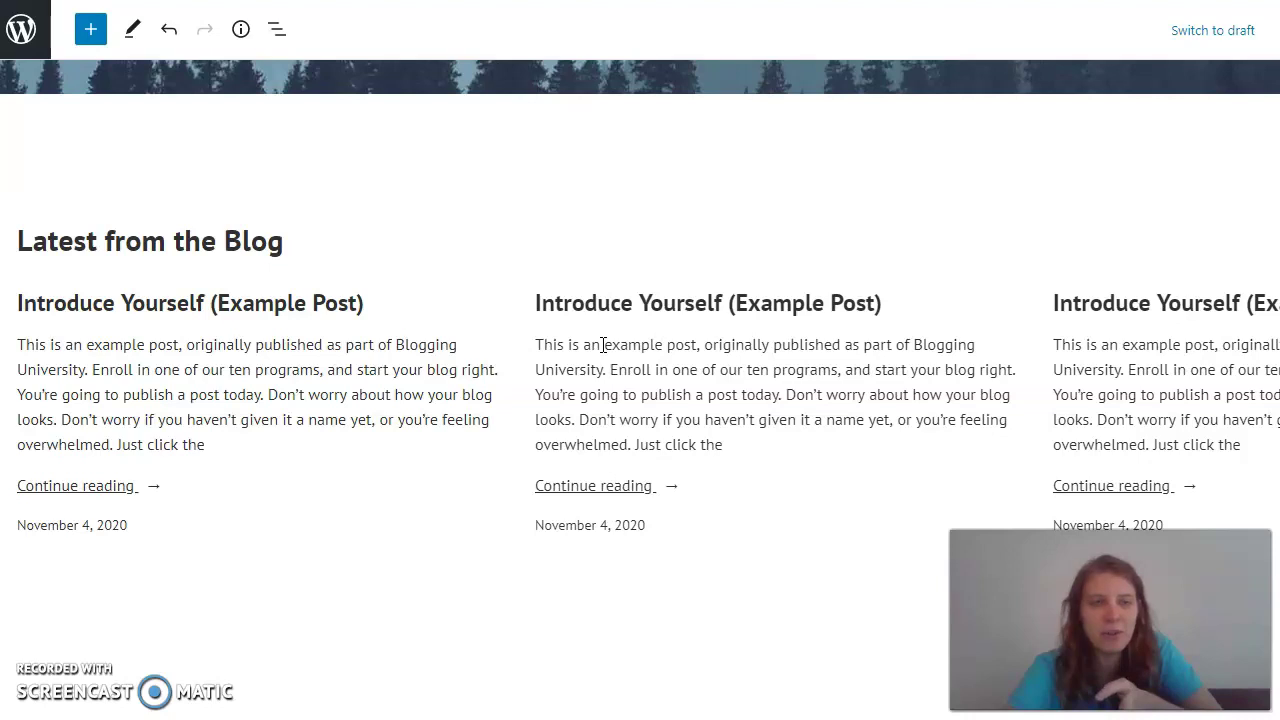
pyautogui.scroll(8, 603, 344)
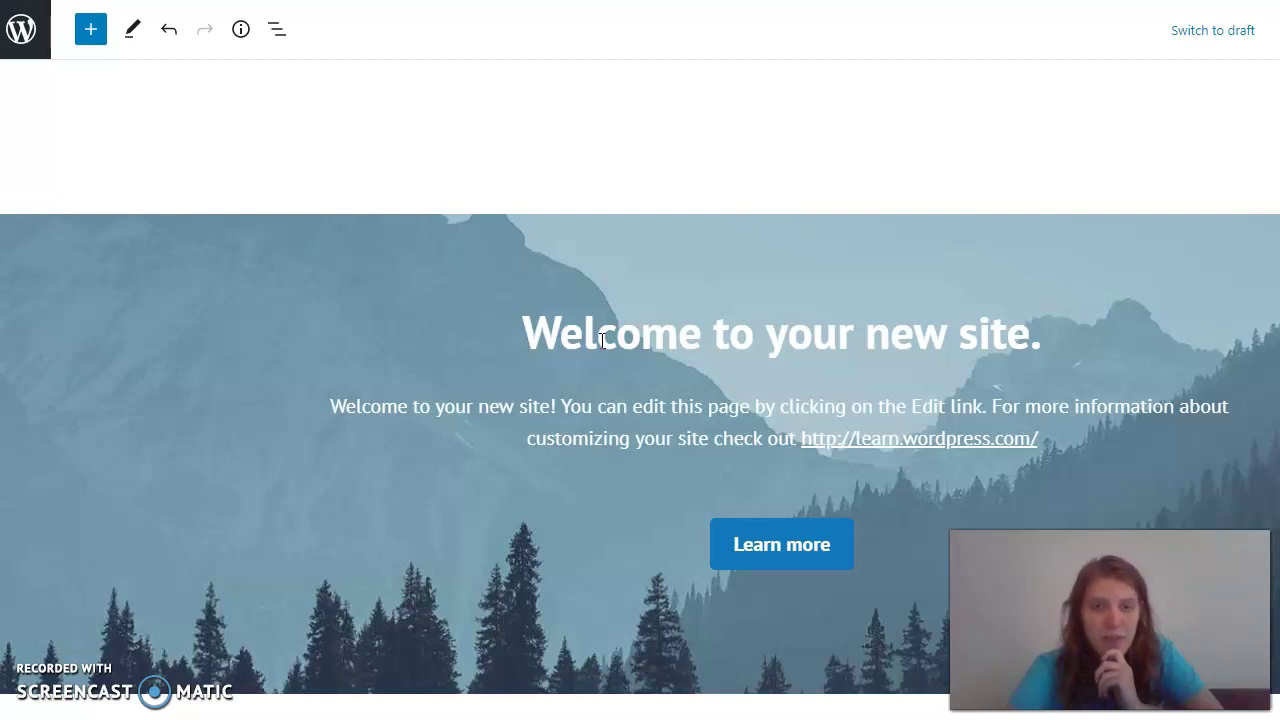
pyautogui.scroll(-3, 597, 340)
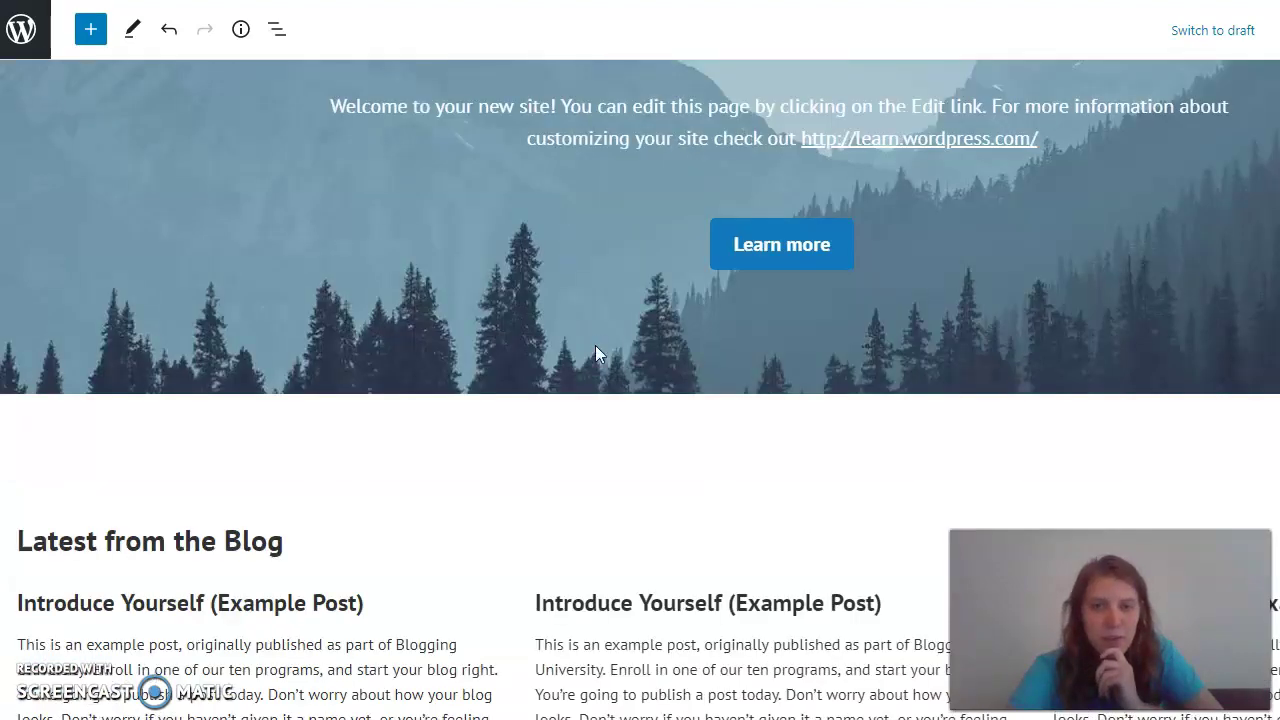
pyautogui.scroll(3, 595, 352)
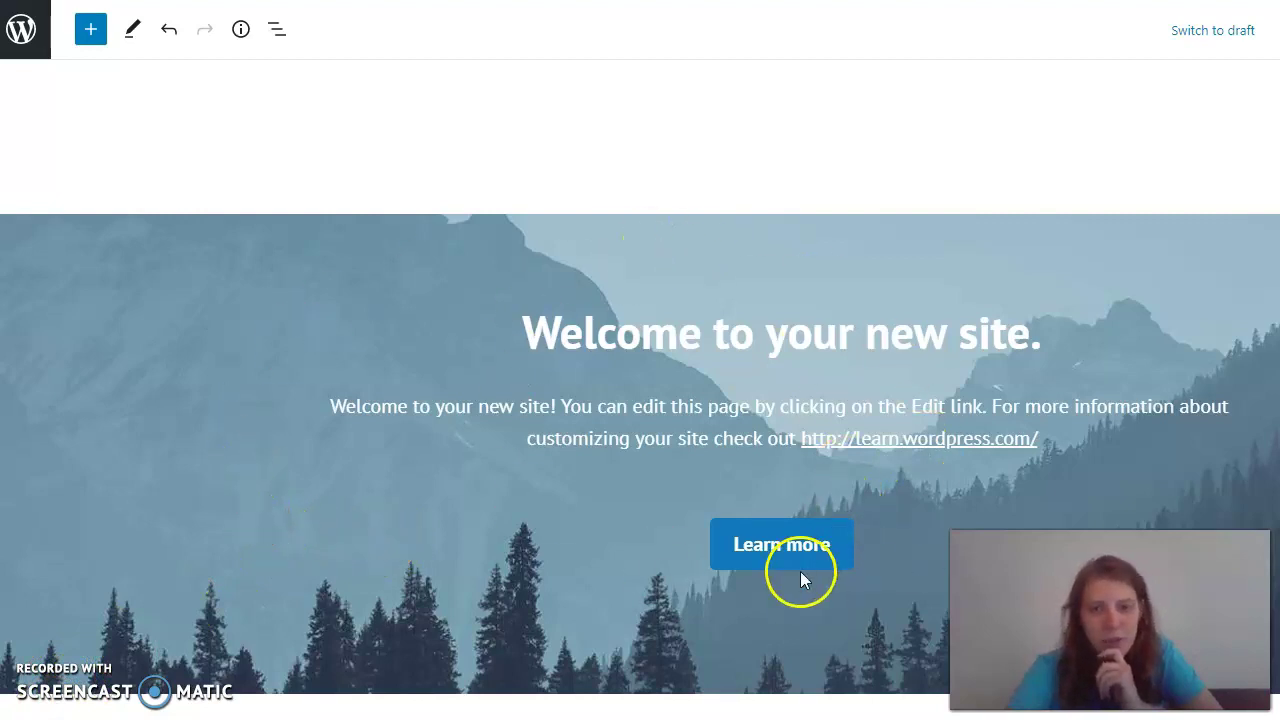
# - Inspect the Latest from the Blog section by selecting its columns and its example posts block
pyautogui.scroll(-6, 800, 575)
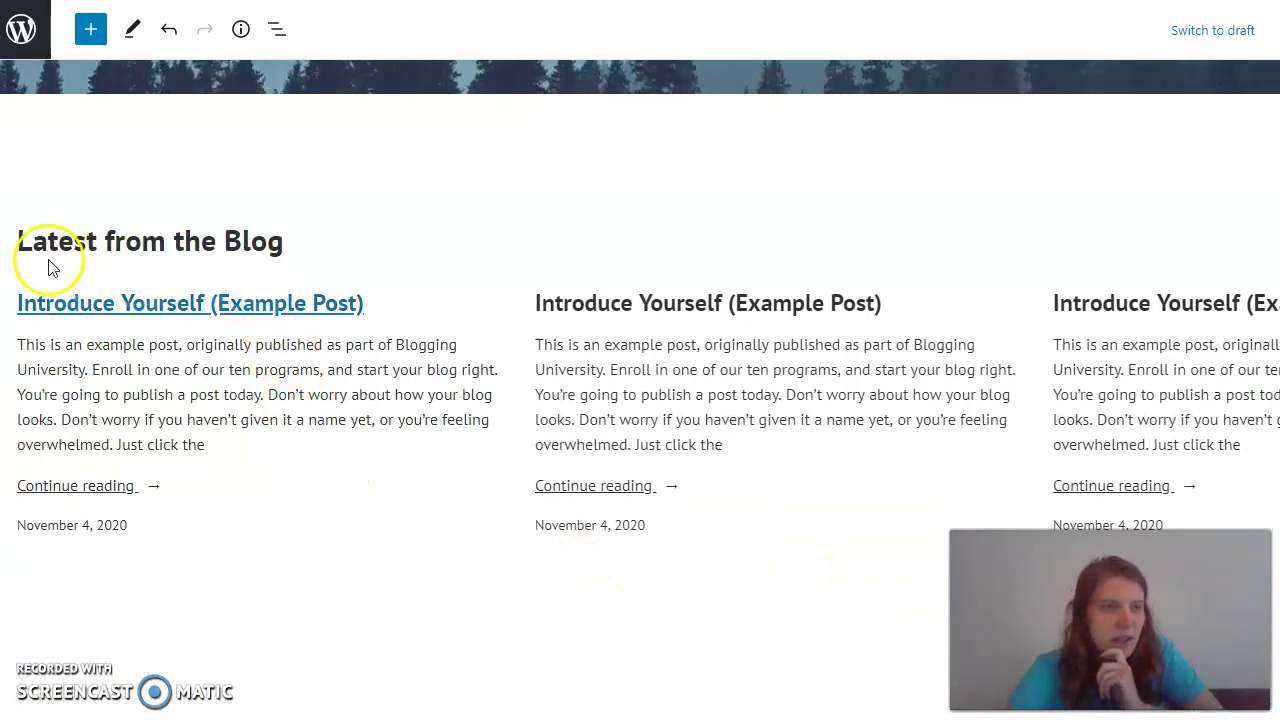
pyautogui.moveTo(14, 229); pyautogui.dragTo(265, 451)
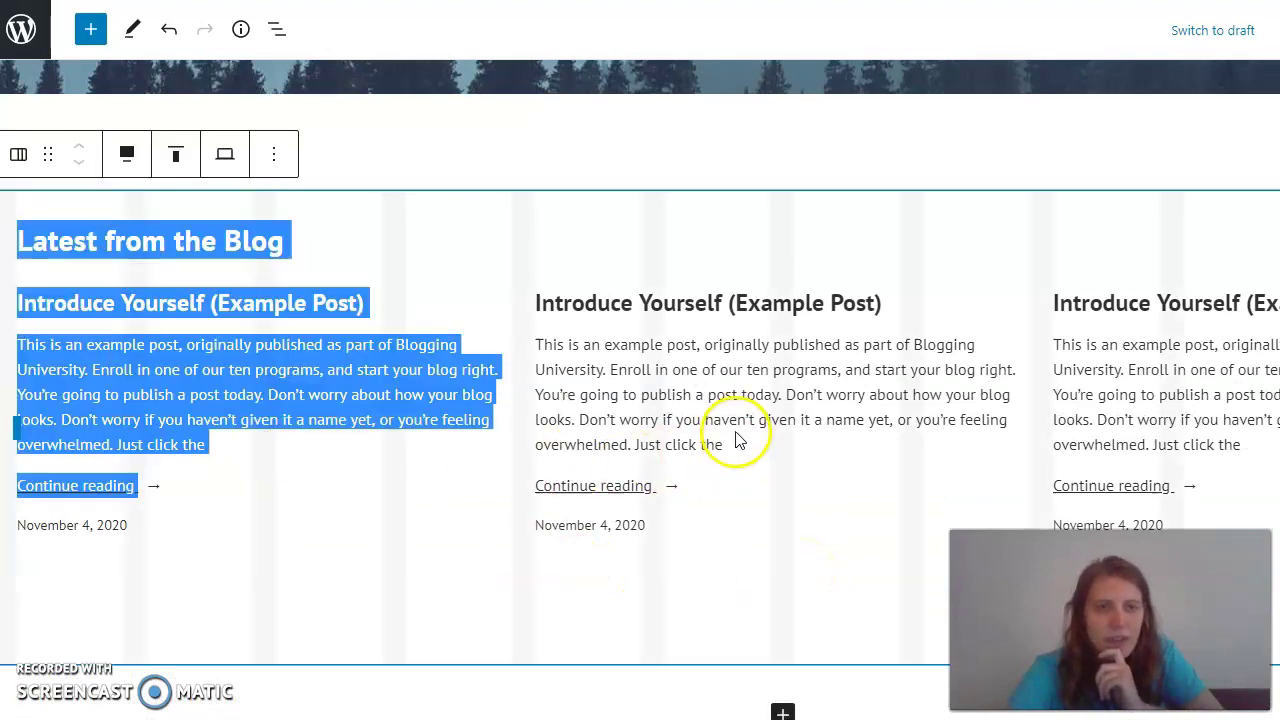
pyautogui.click(678, 342)
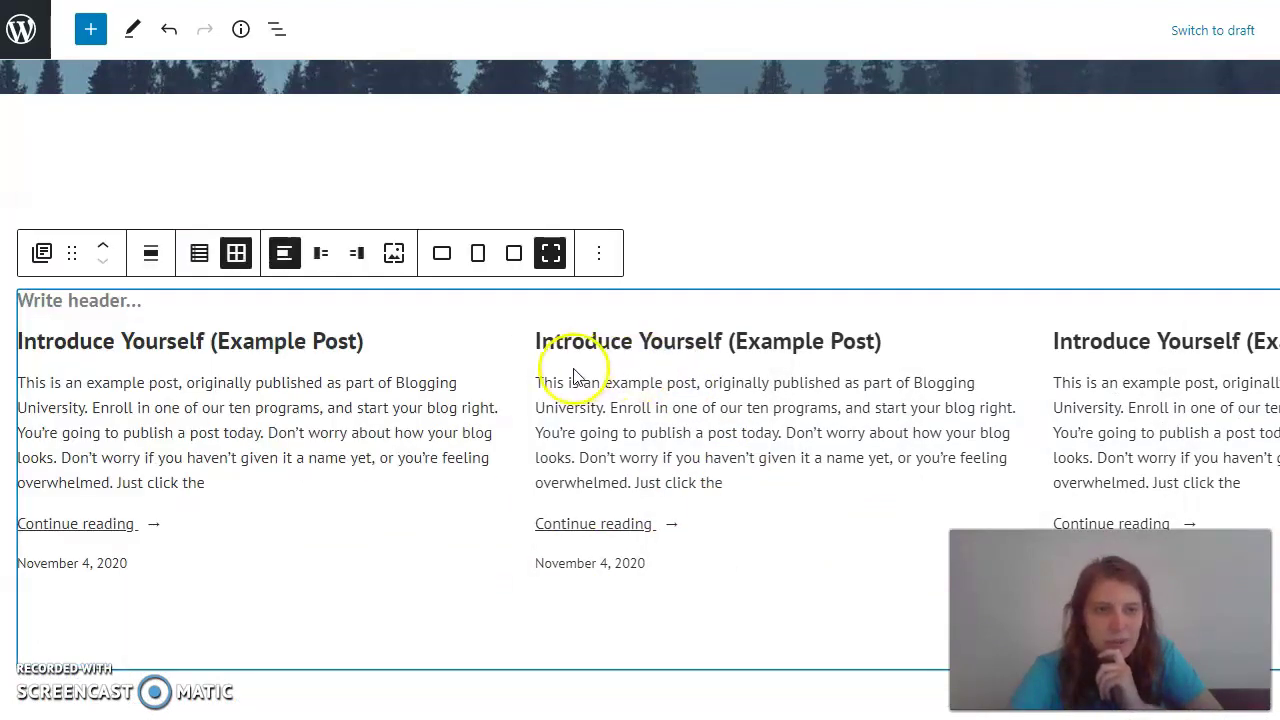
pyautogui.scroll(6, 705, 305)
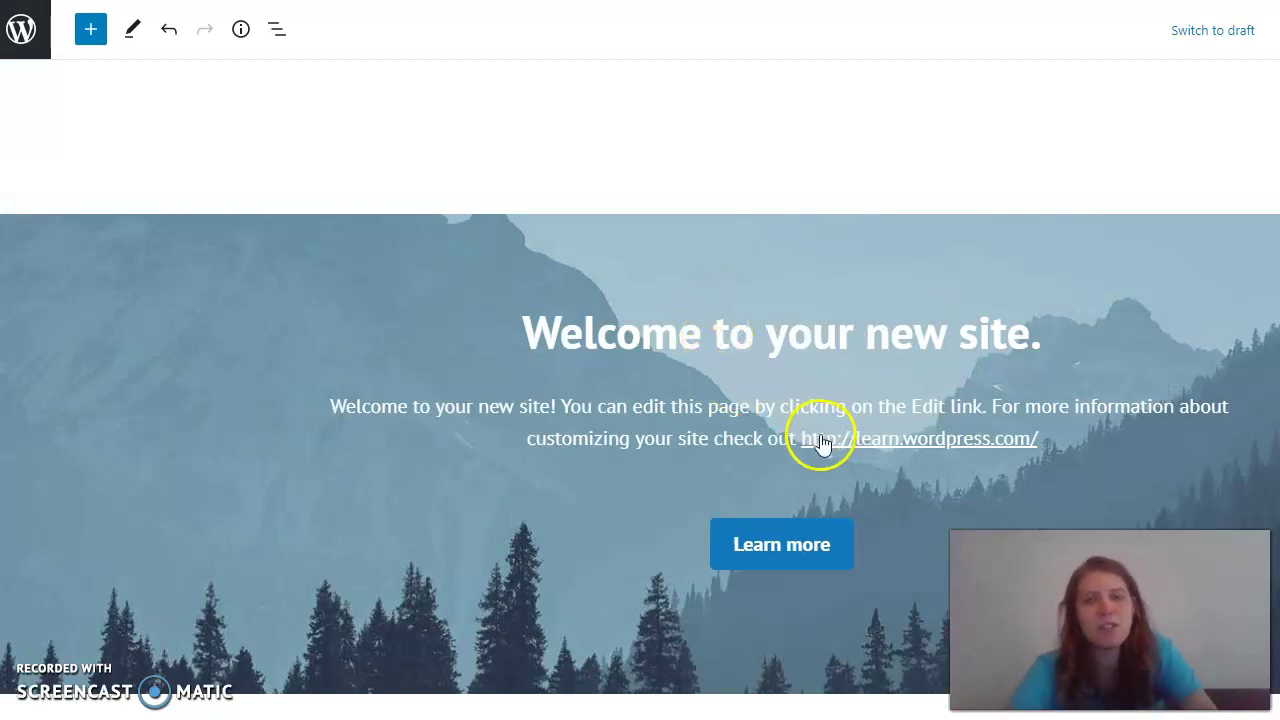
pyautogui.moveTo(674, 480)
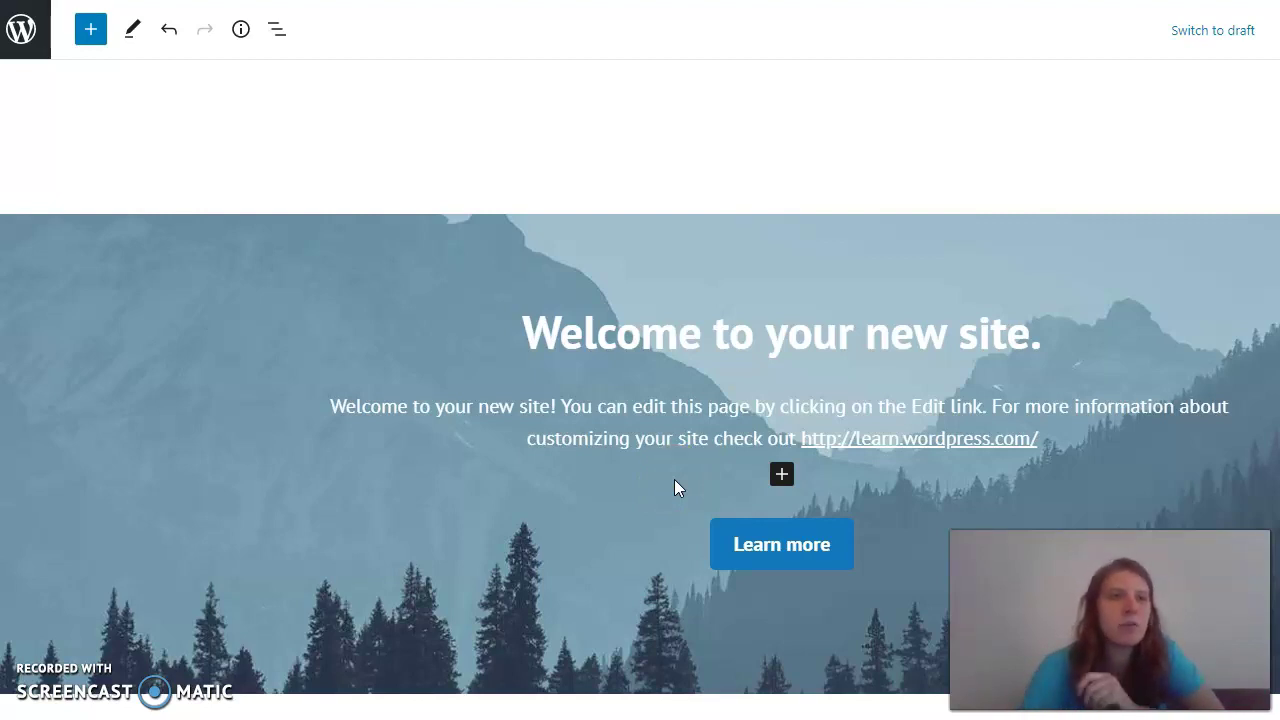
# - Leave the page editor for My Home, discarding the unsaved changes, and open the site's list of published posts
pyautogui.click(22, 32)
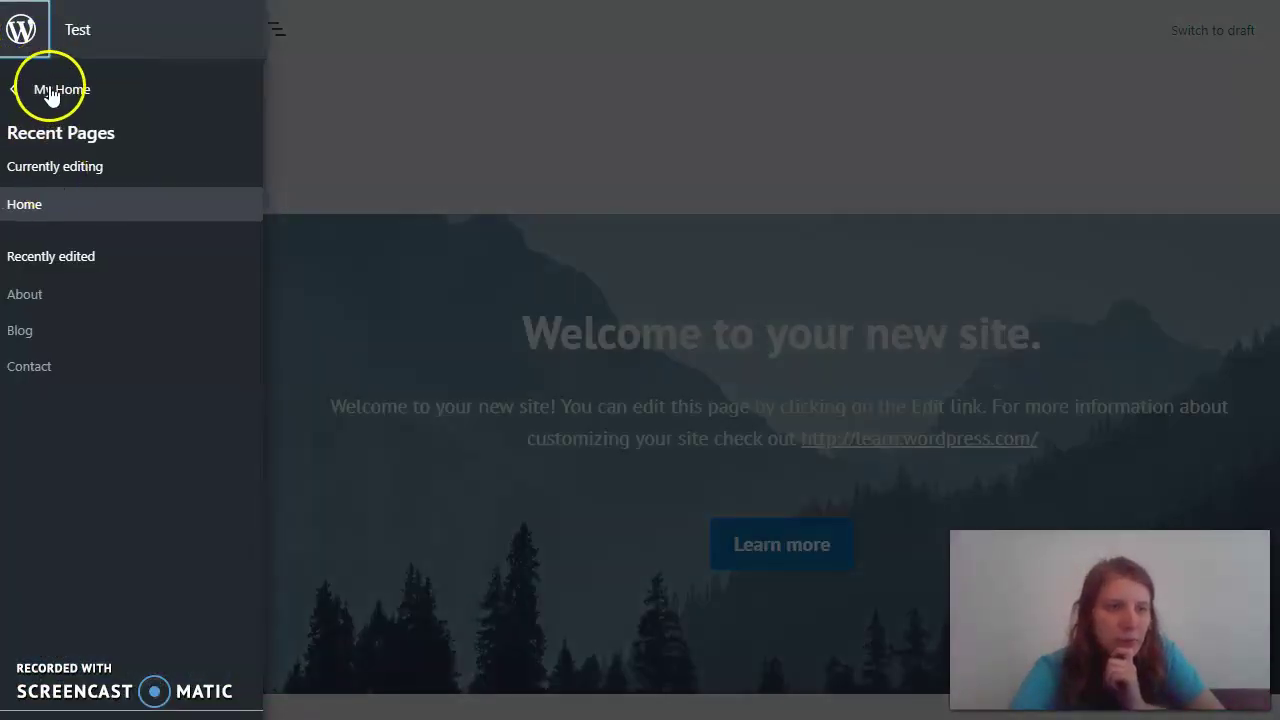
pyautogui.click(50, 92)
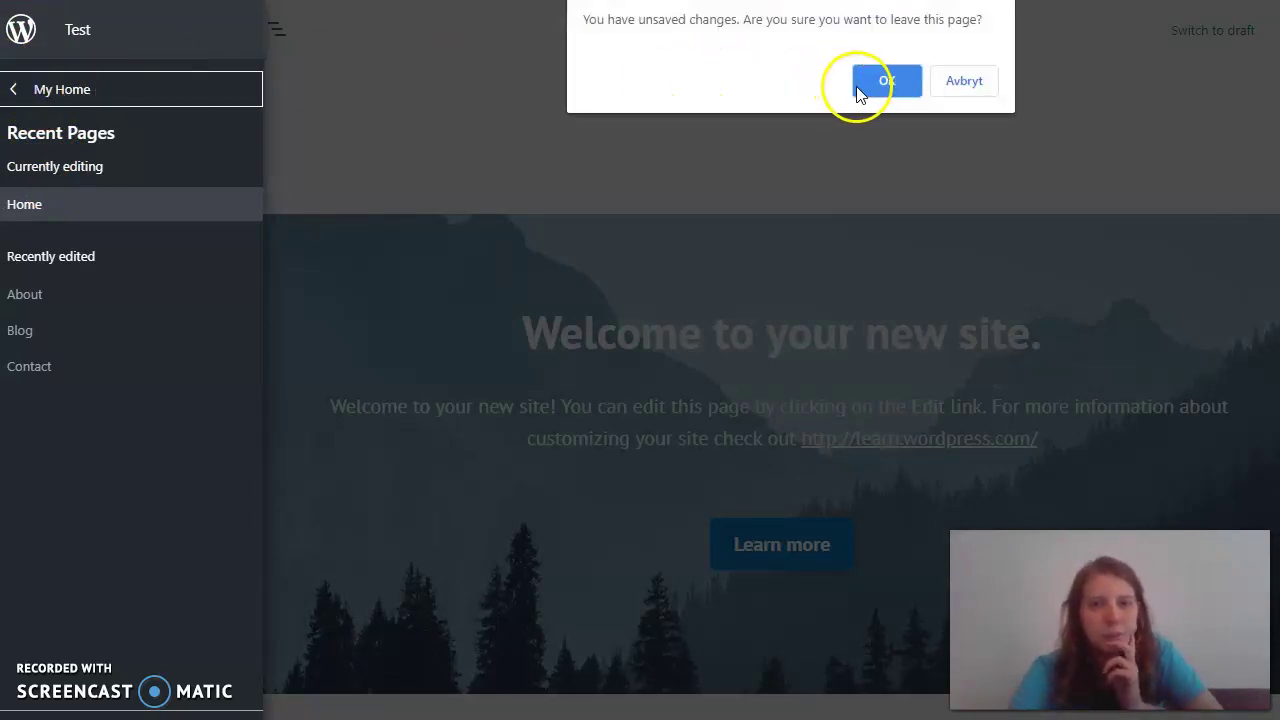
pyautogui.click(868, 84)
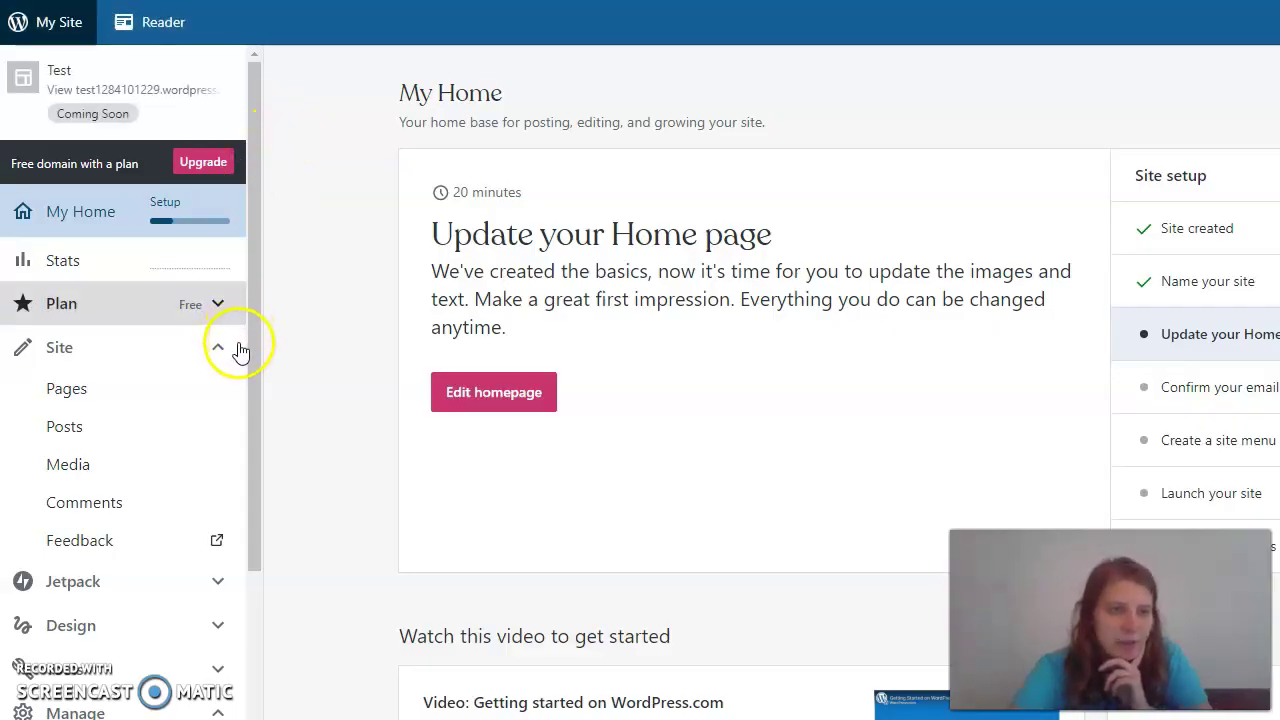
pyautogui.click(63, 428)
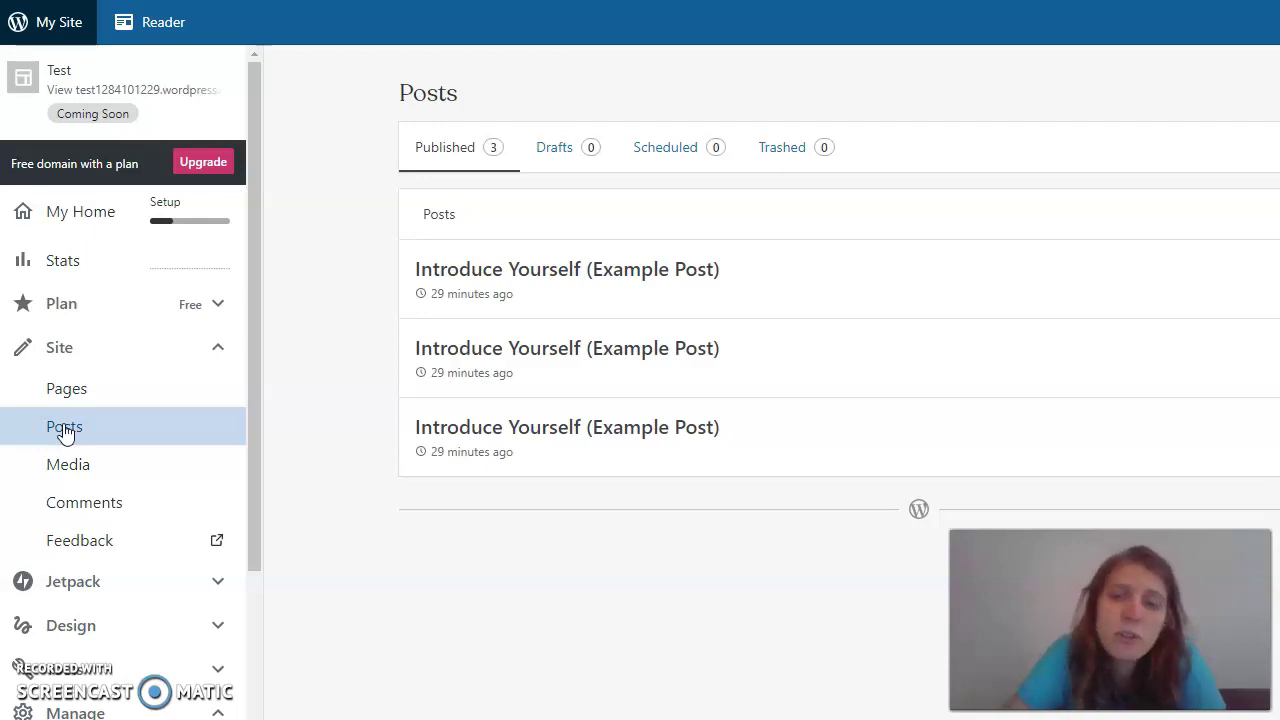
pyautogui.click(205, 384)
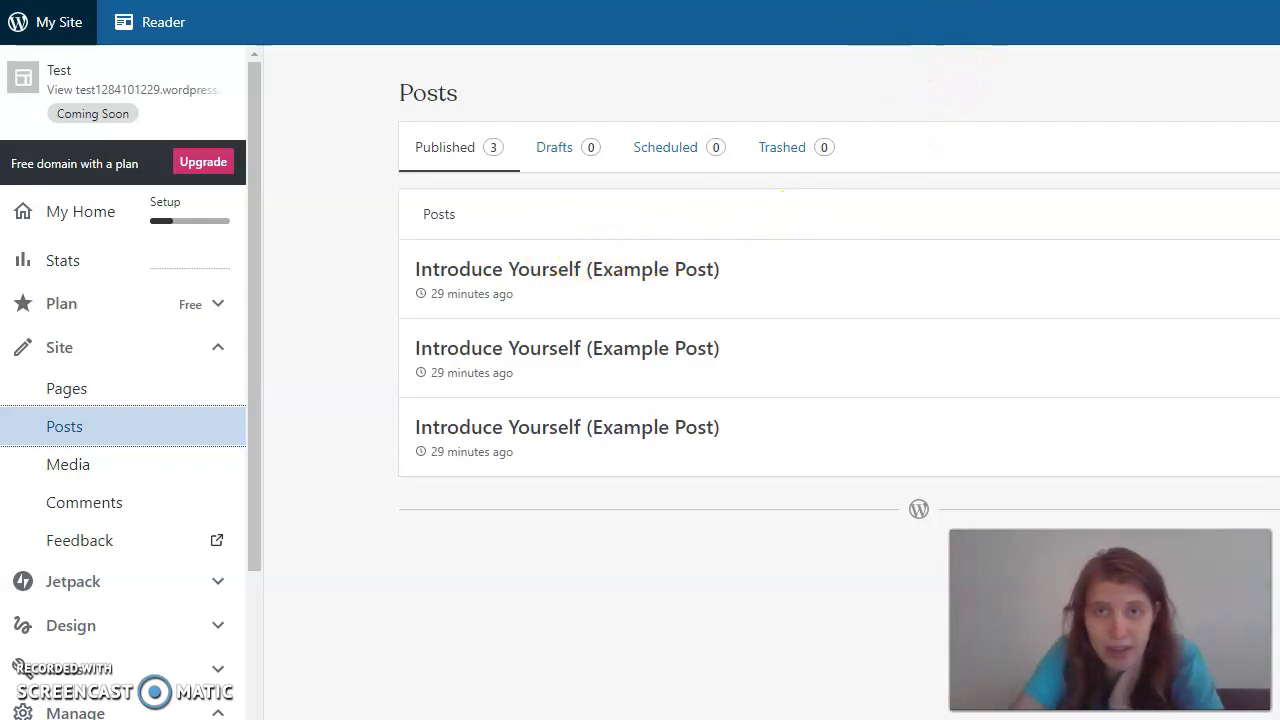
# - Switch to Jaaxy and review the Site Rank results for "how to generate money online" and the site generateincomeonline.siterubix.com
pyautogui.hotkey('ctrl', 'Tab')
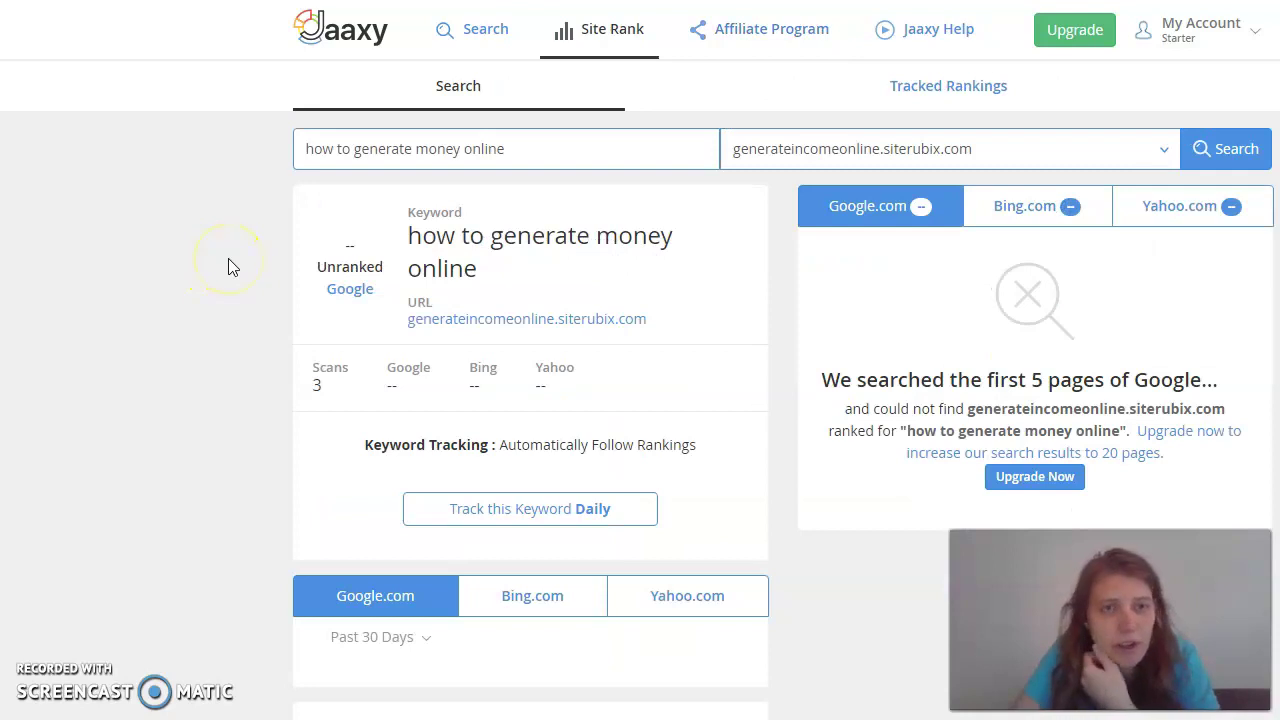
pyautogui.scroll(-5, 232, 258)
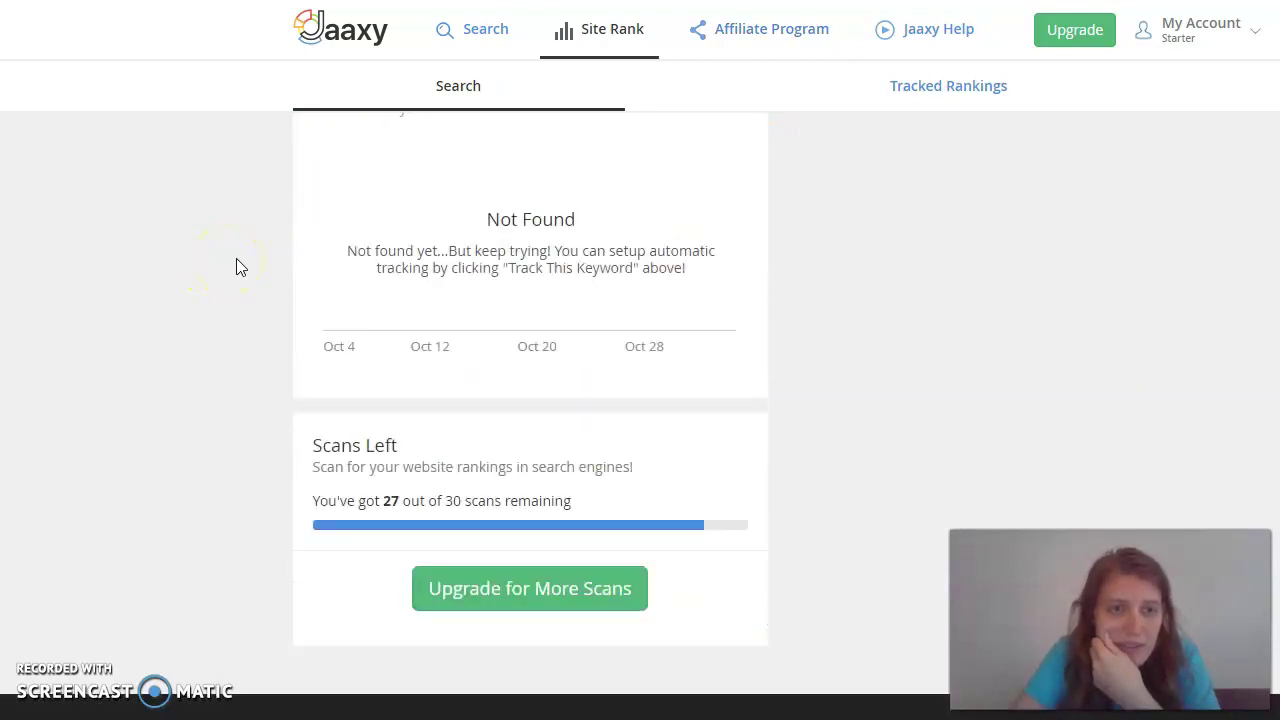
pyautogui.scroll(5, 236, 262)
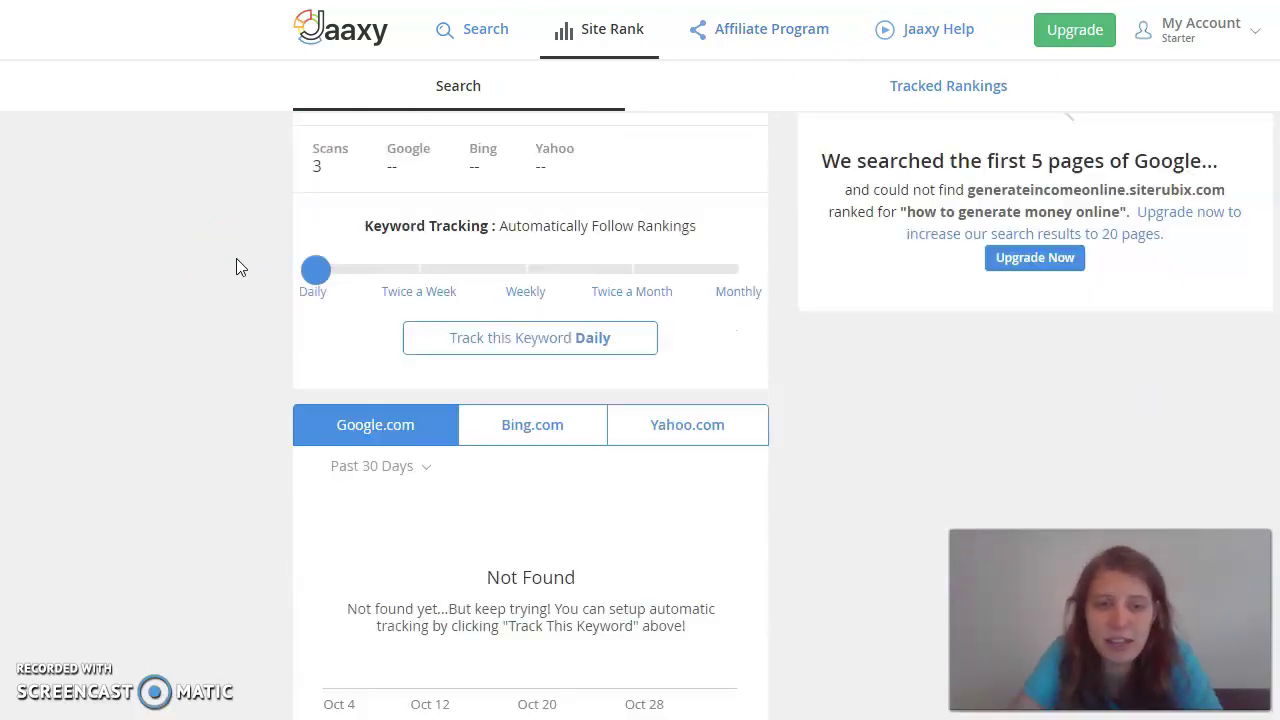
pyautogui.scroll(1, 237, 263)
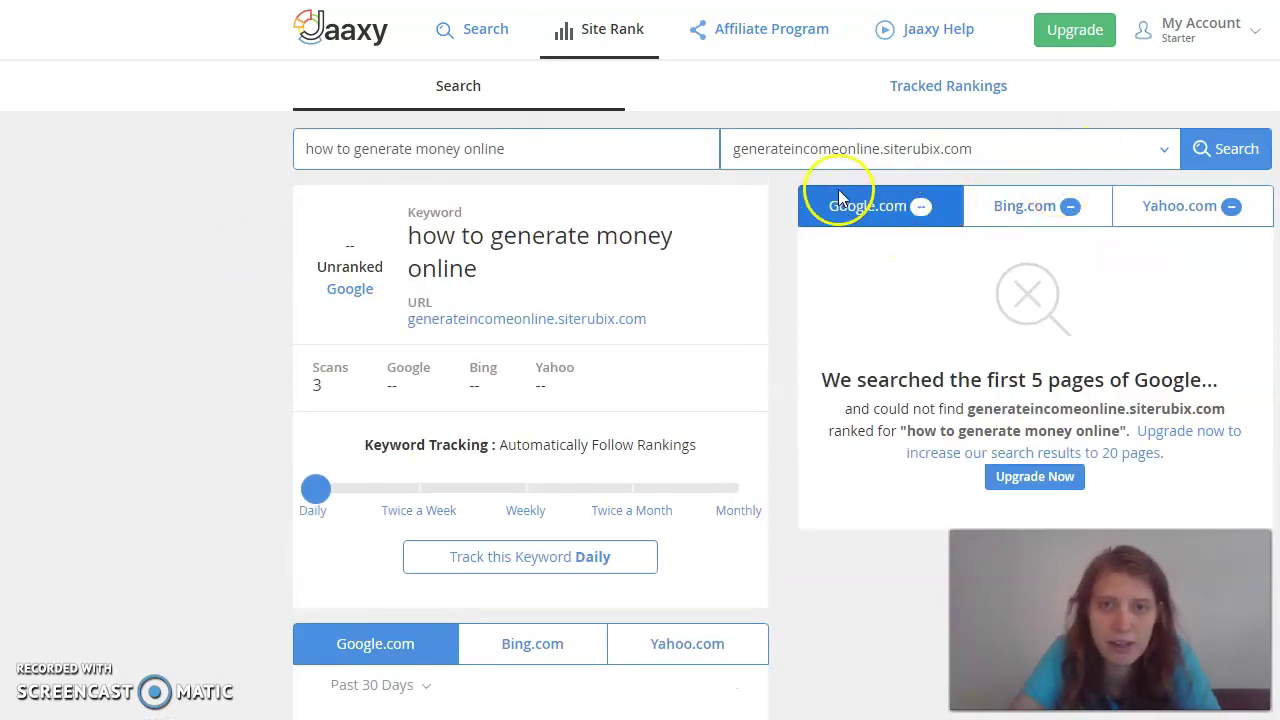
pyautogui.moveTo(975, 145); pyautogui.dragTo(737, 146)
pyautogui.click(966, 146)
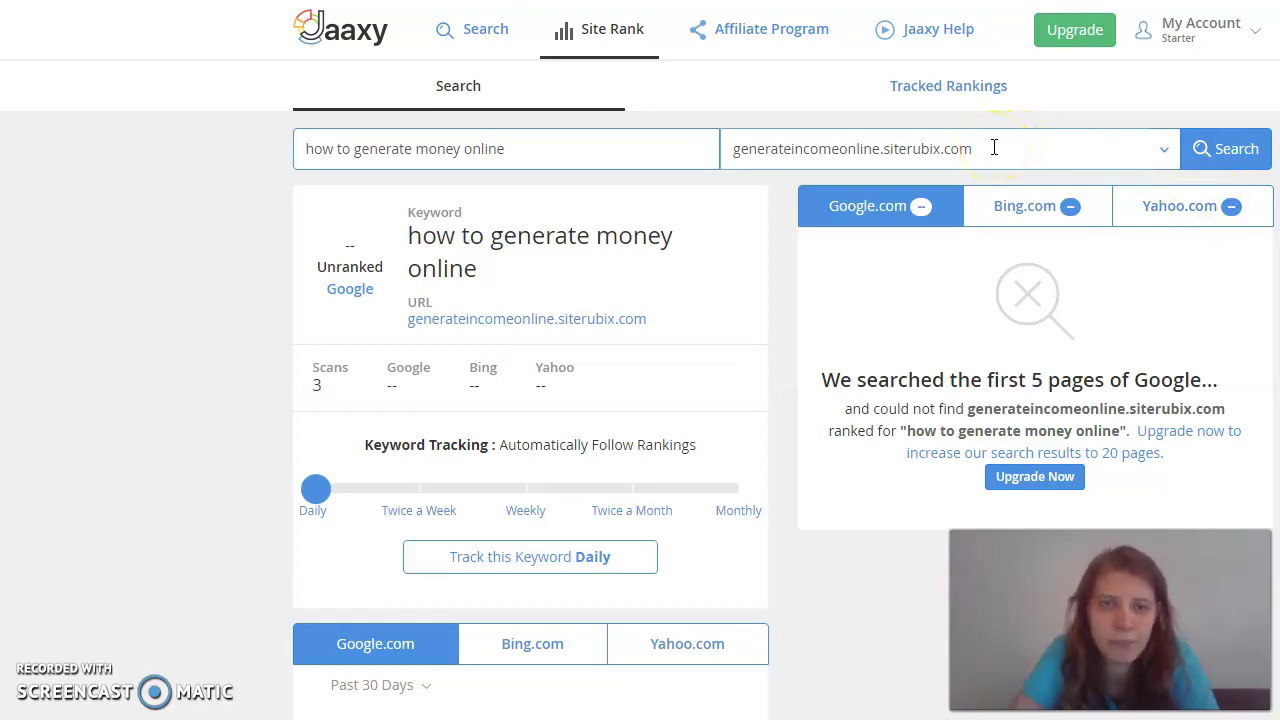
# - Clear both the domain and the keyword from the Site Rank search
pyautogui.moveTo(994, 148); pyautogui.dragTo(965, 160)
pyautogui.press('BackSpace')
pyautogui.moveTo(580, 151); pyautogui.dragTo(306, 149)
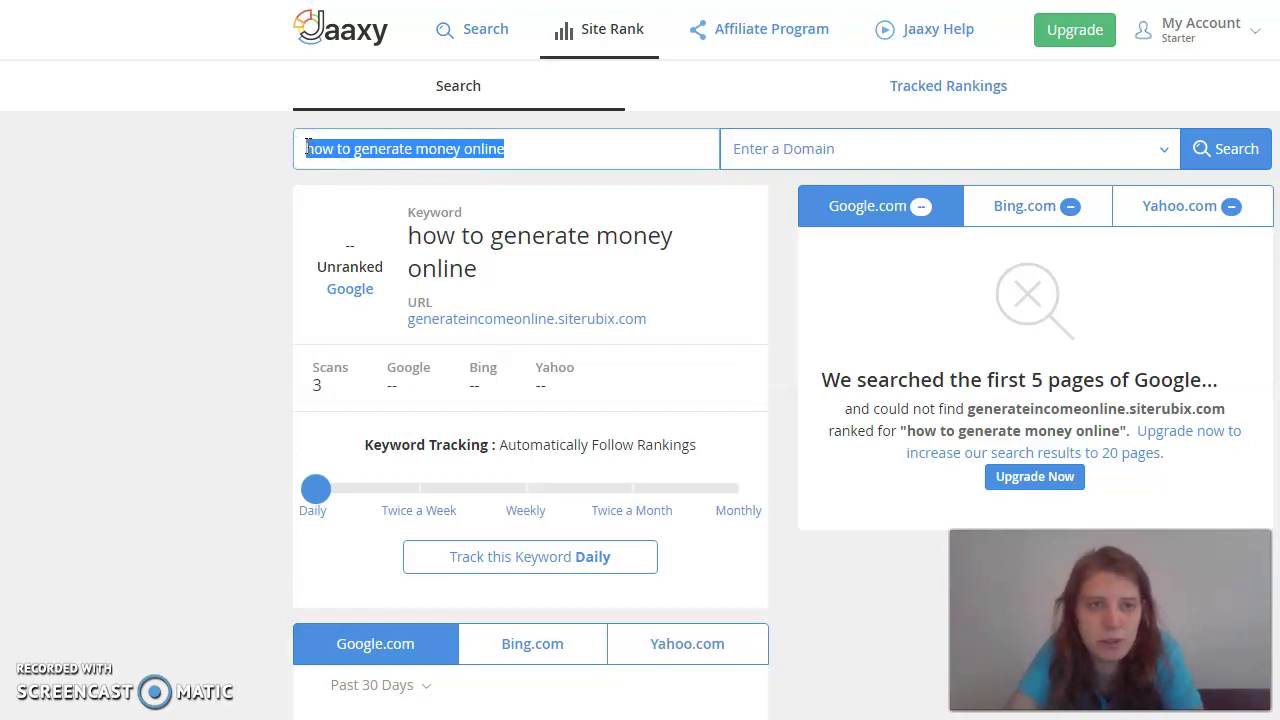
pyautogui.press('BackSpace')
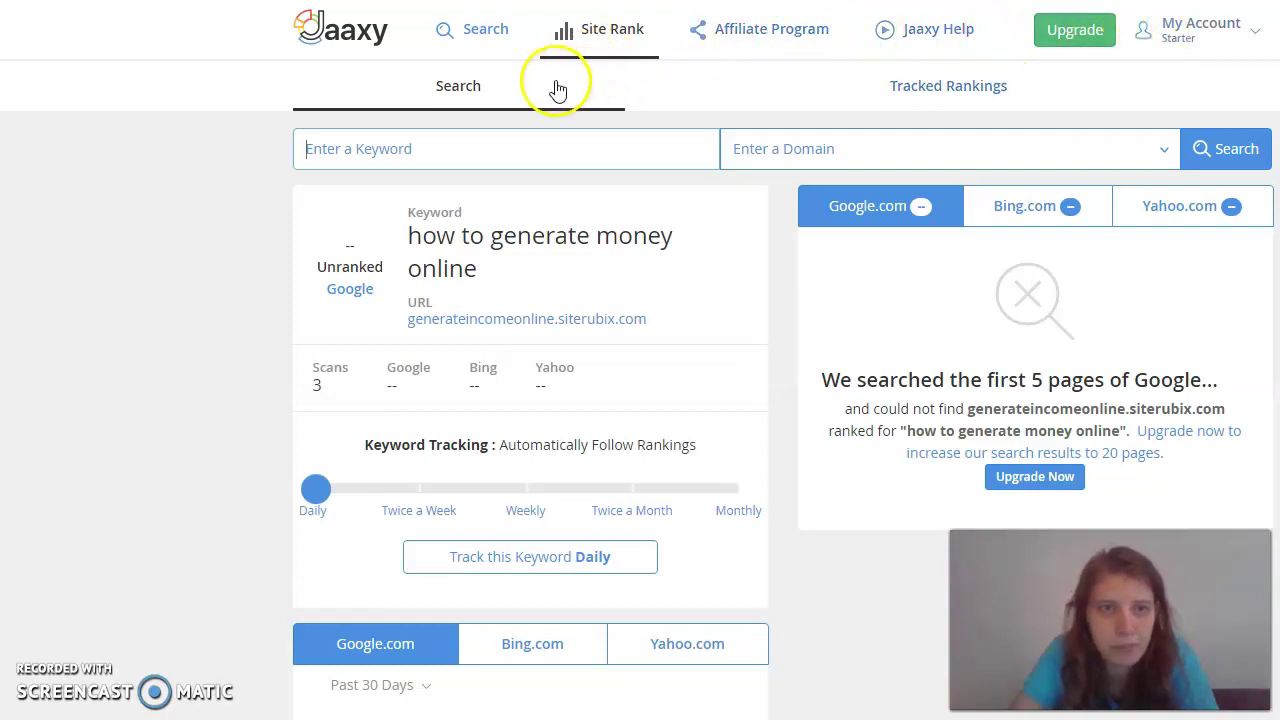
pyautogui.scroll(-4, 455, 325)
pyautogui.scroll(3, 455, 325)
pyautogui.scroll(-5, 457, 323)
pyautogui.scroll(6, 457, 323)
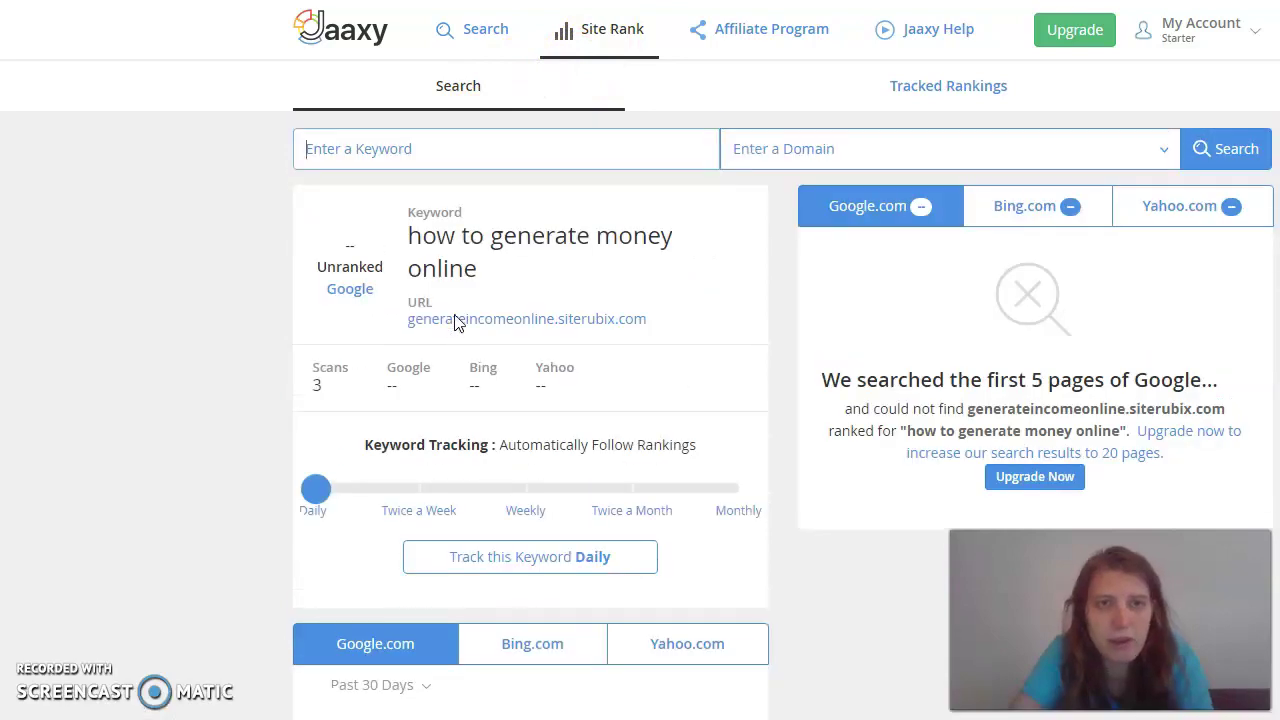
pyautogui.click(575, 185)
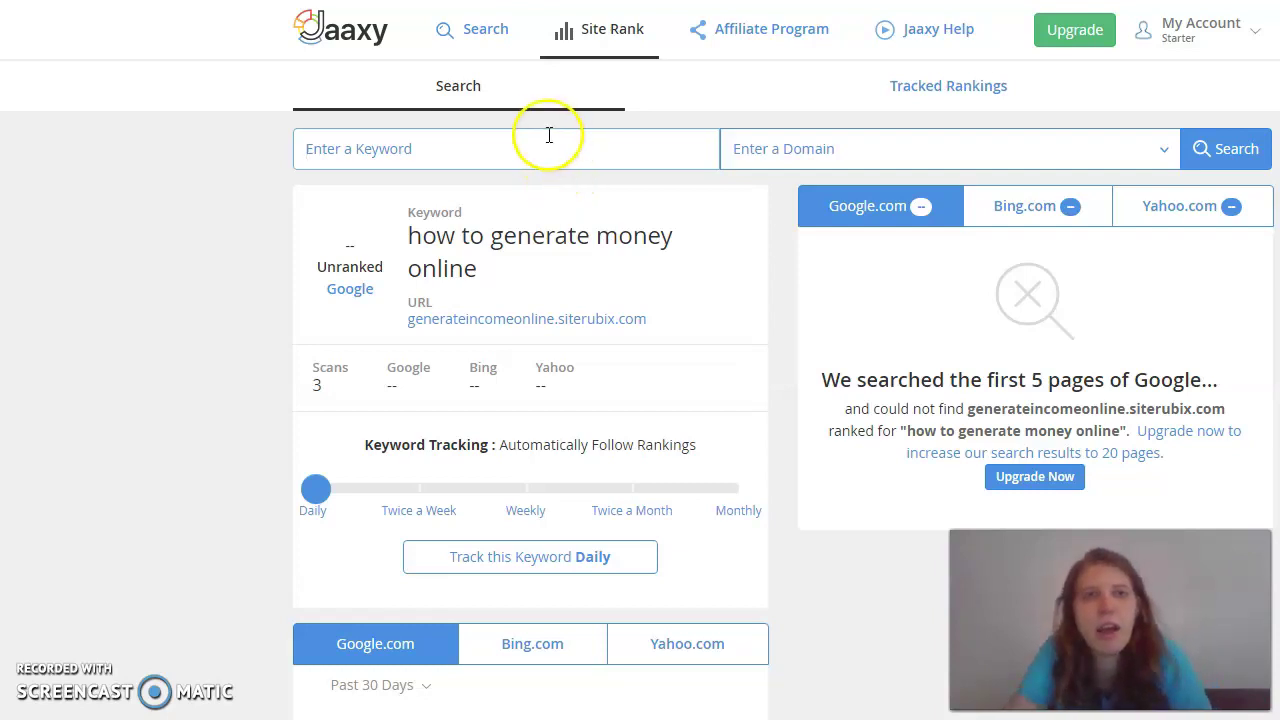
# - Open the keyword search page and review the results listed for "tips generate income online"
pyautogui.click(497, 34)
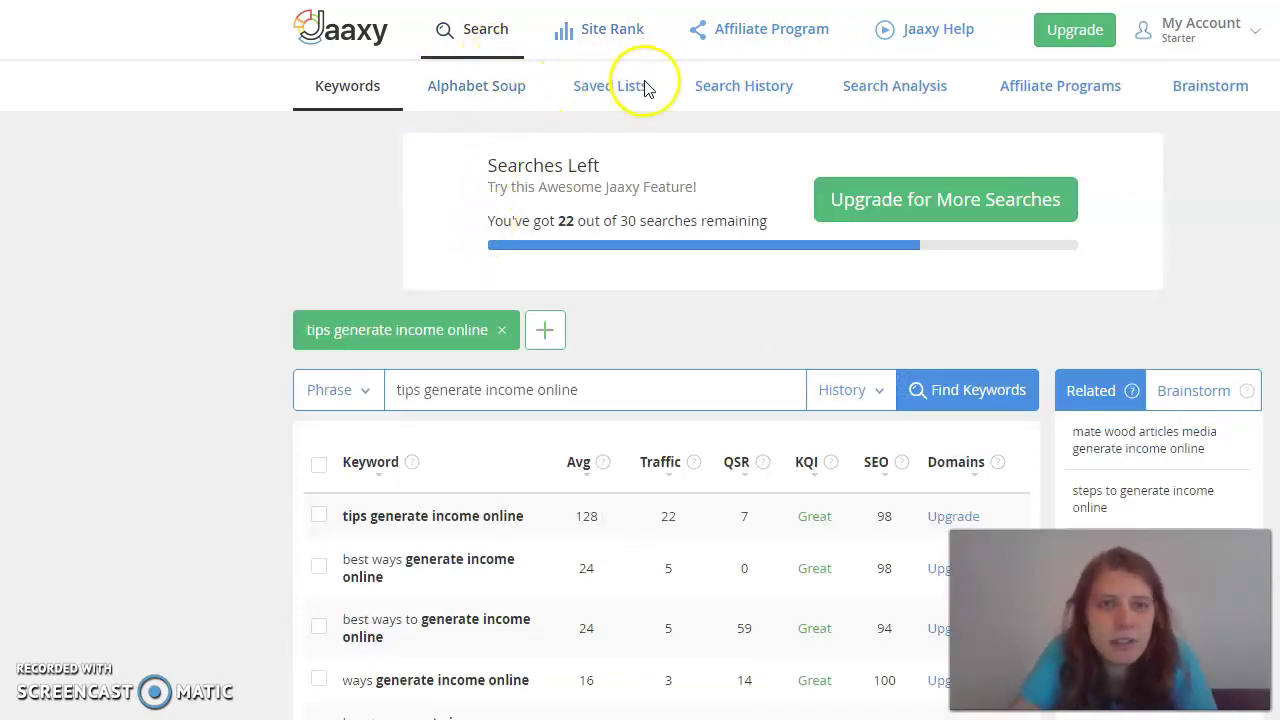
pyautogui.scroll(-3, 610, 440)
pyautogui.scroll(2, 588, 408)
pyautogui.scroll(-2, 588, 408)
pyautogui.scroll(-2, 588, 408)
pyautogui.scroll(2, 588, 408)
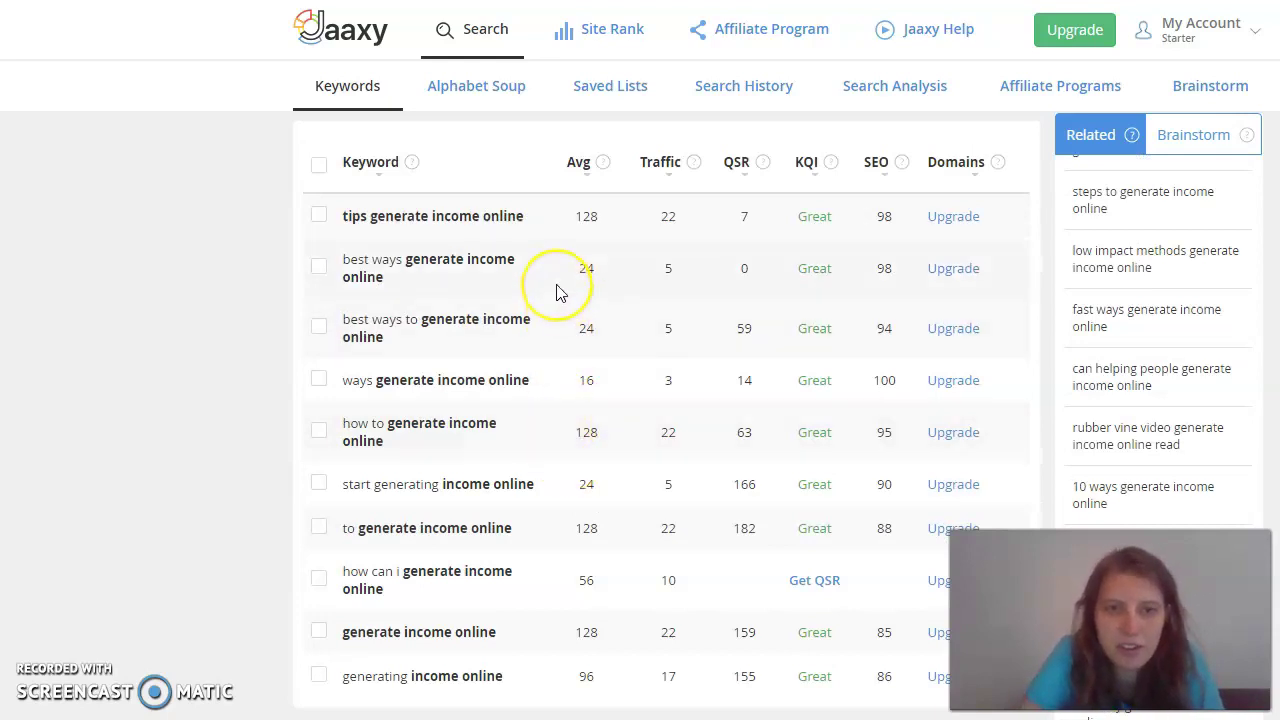
pyautogui.scroll(-2, 556, 291)
pyautogui.scroll(2, 556, 291)
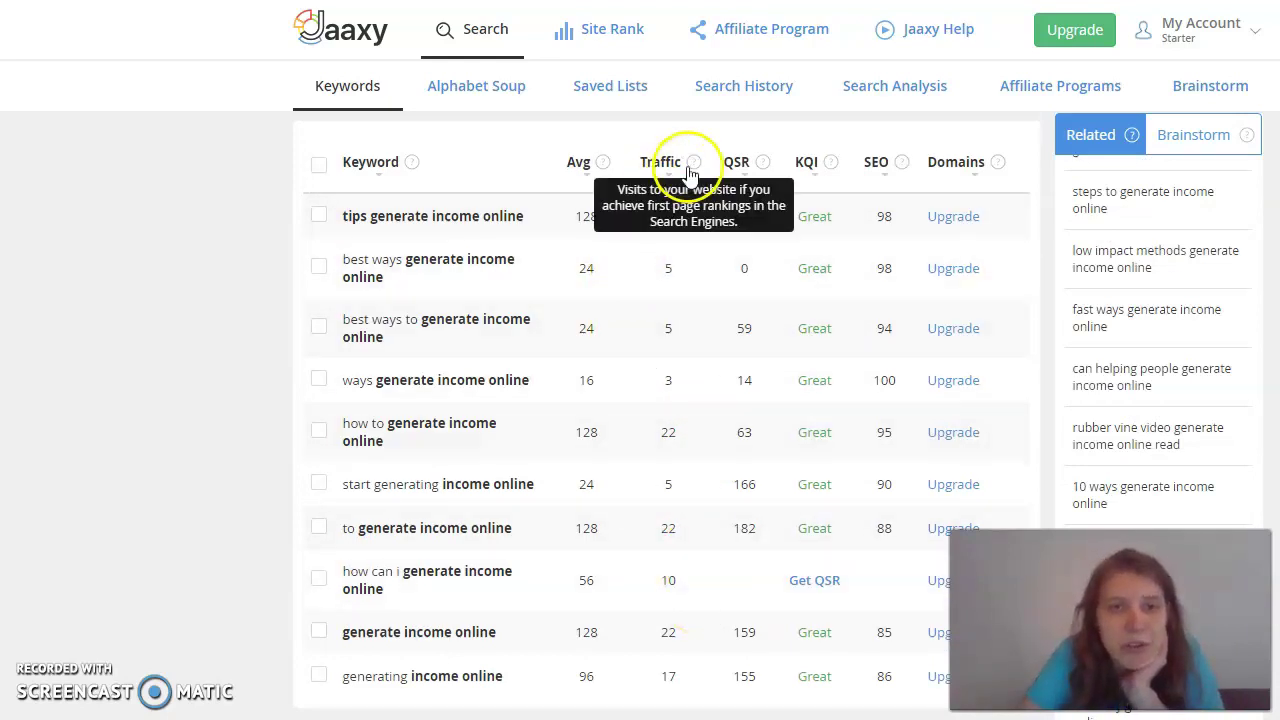
pyautogui.scroll(-3, 666, 400)
pyautogui.scroll(3, 666, 415)
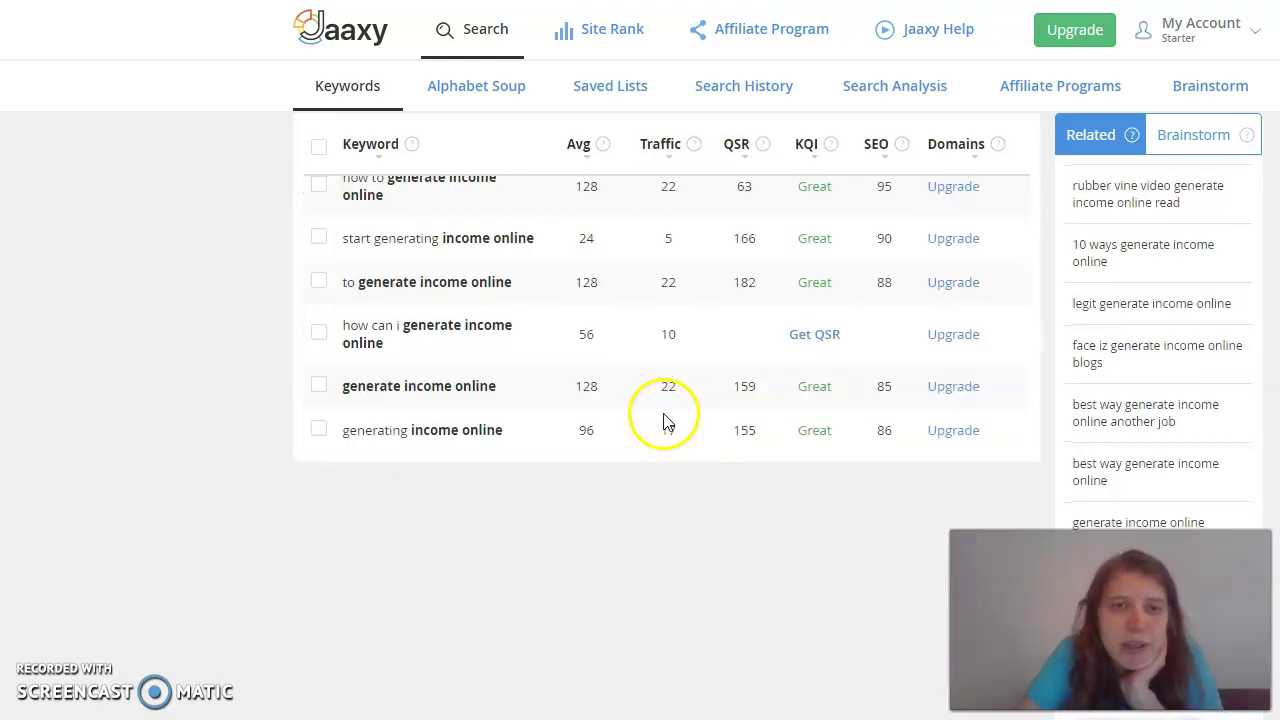
# - Read the explanations of the QSR, Traffic and Avg columns and compare those figures across the listed keywords
pyautogui.moveTo(766, 172)
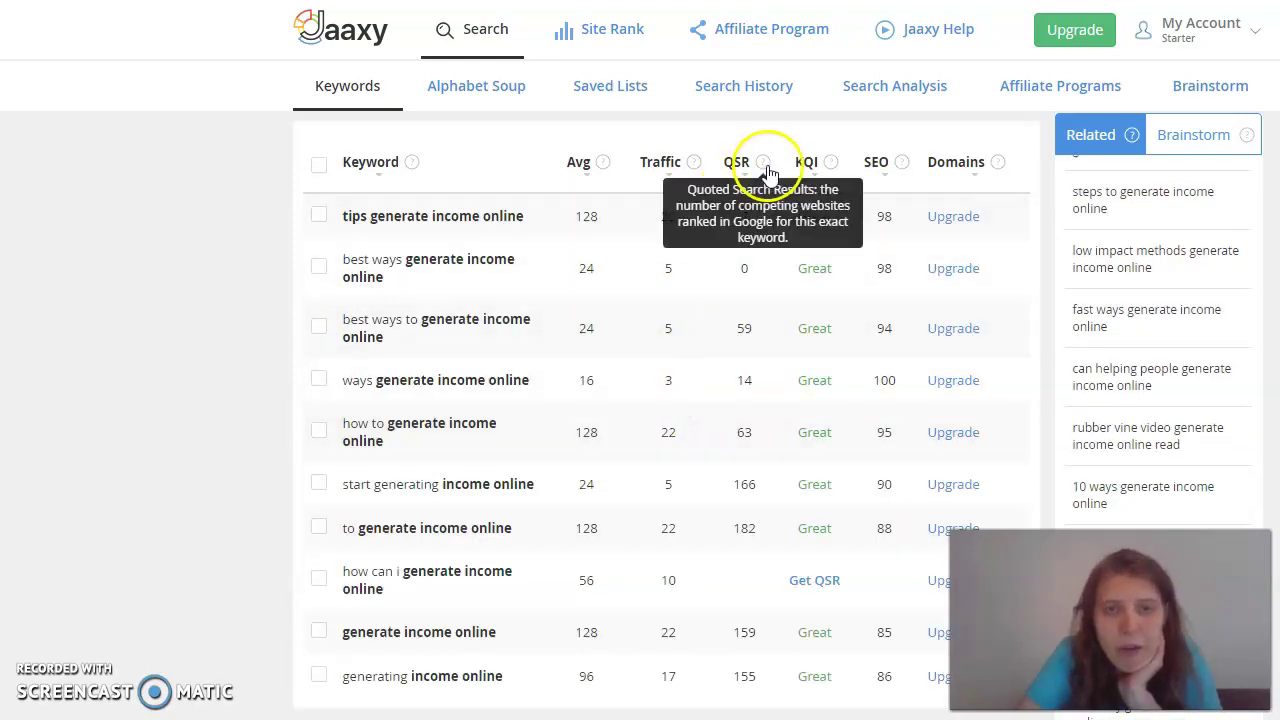
pyautogui.scroll(-2, 749, 500)
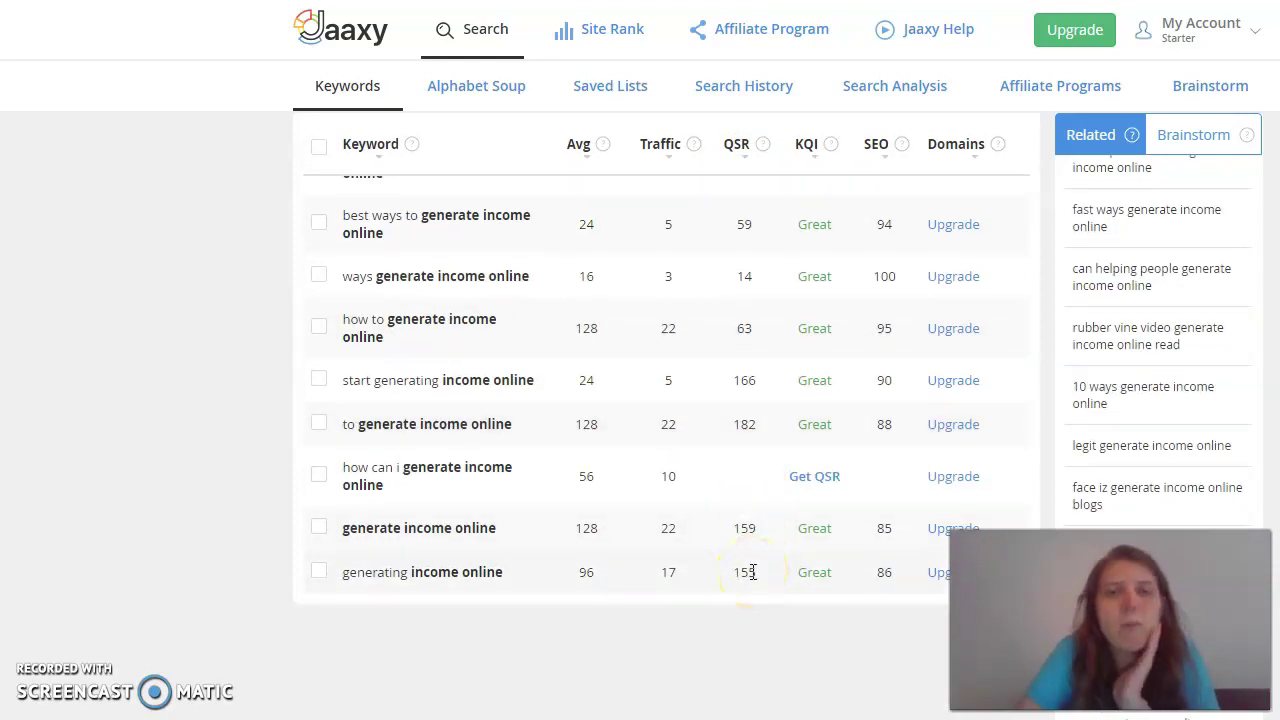
pyautogui.scroll(2, 737, 372)
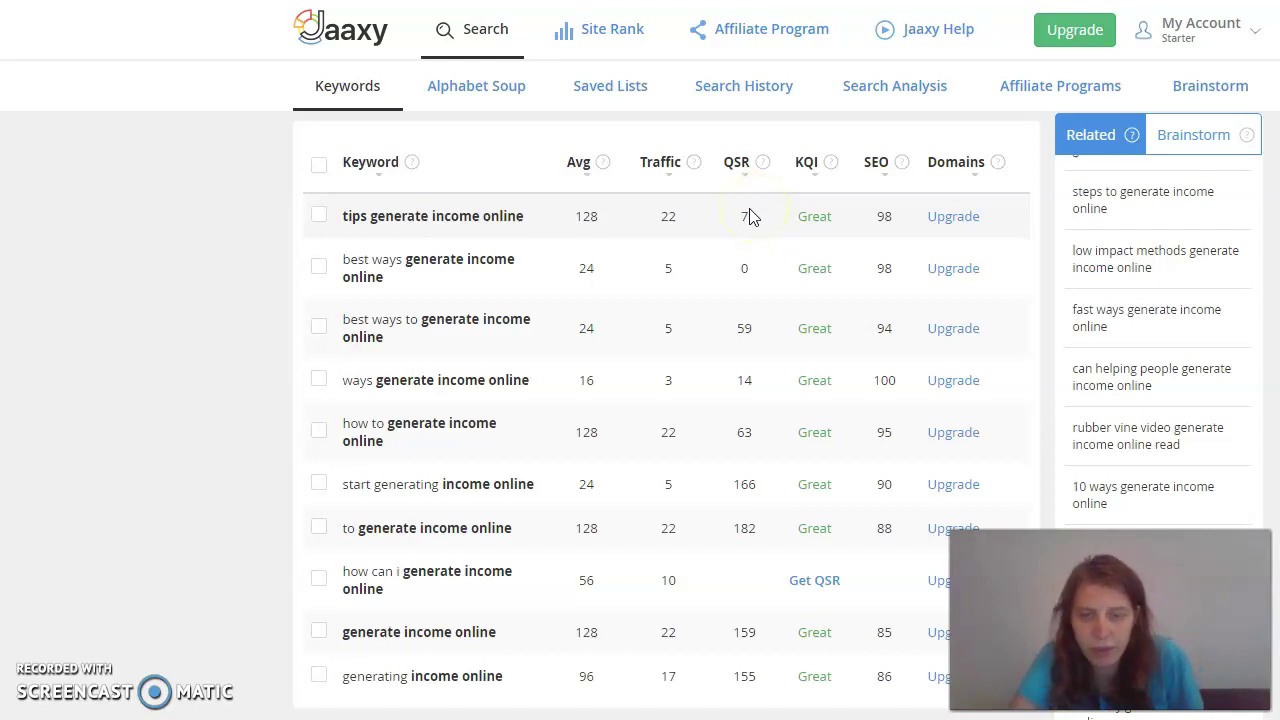
pyautogui.scroll(-2, 752, 218)
pyautogui.scroll(3, 757, 220)
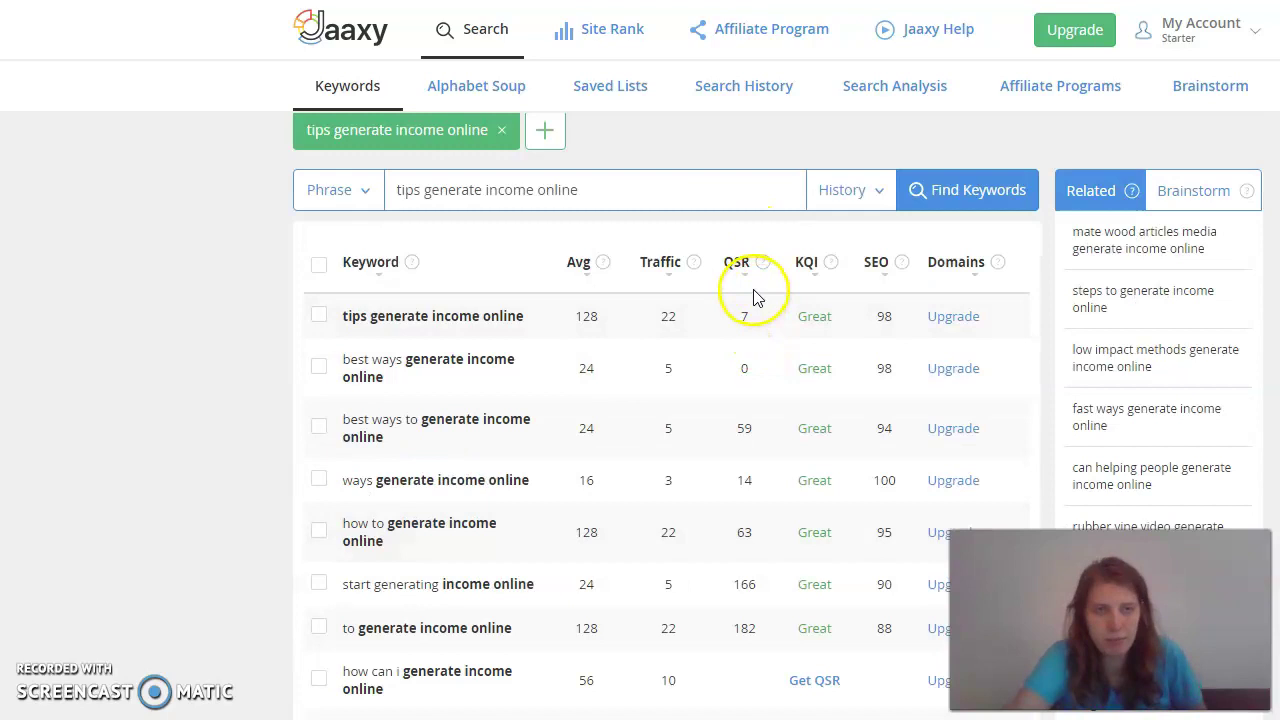
pyautogui.moveTo(762, 264)
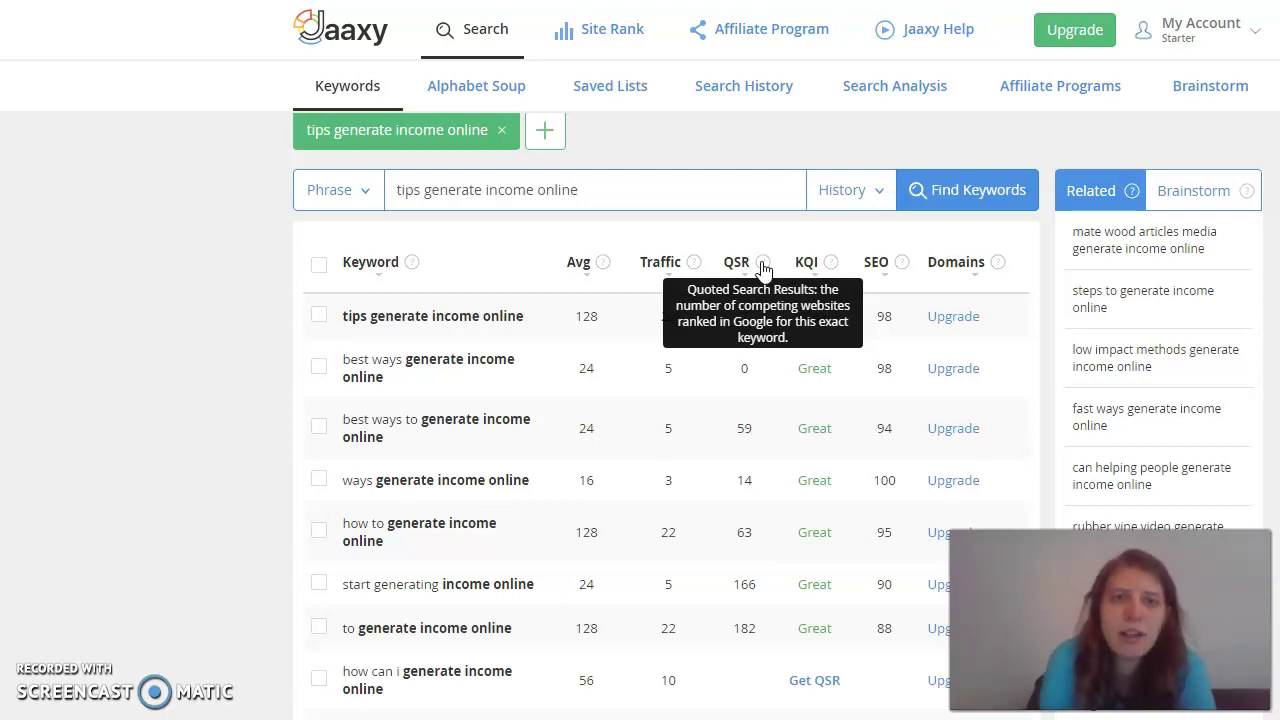
pyautogui.moveTo(692, 262)
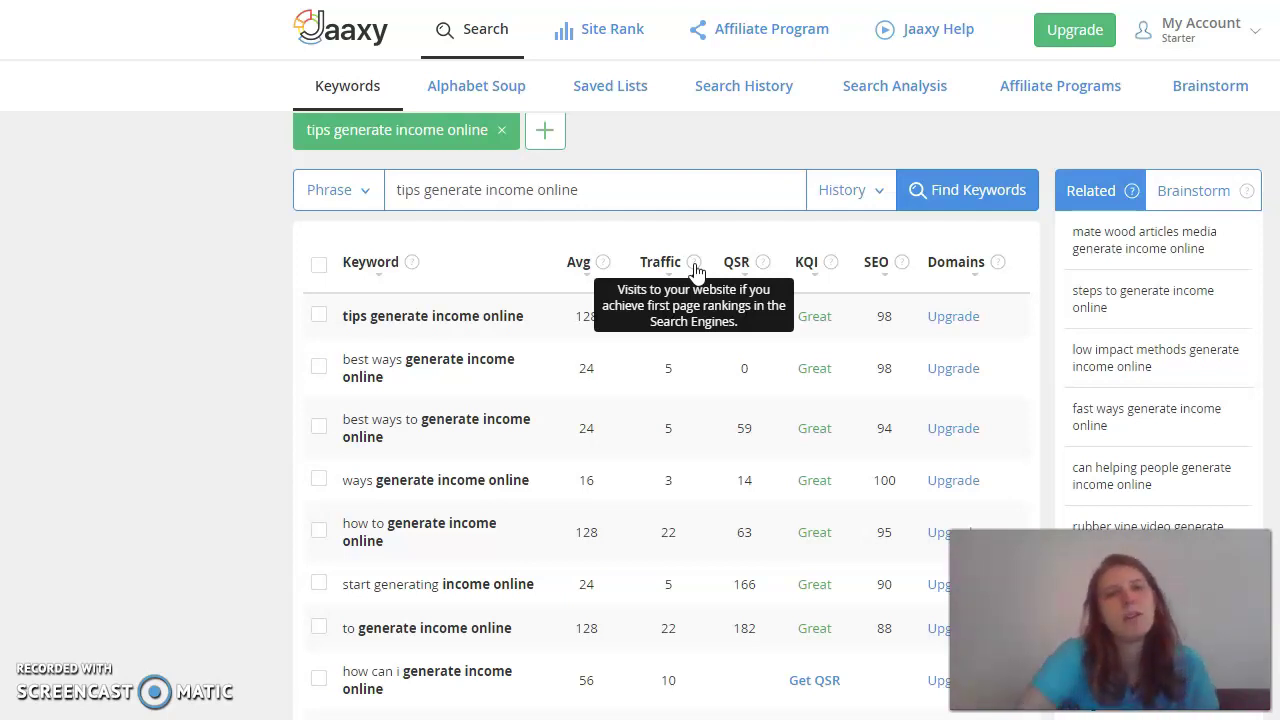
pyautogui.moveTo(602, 263)
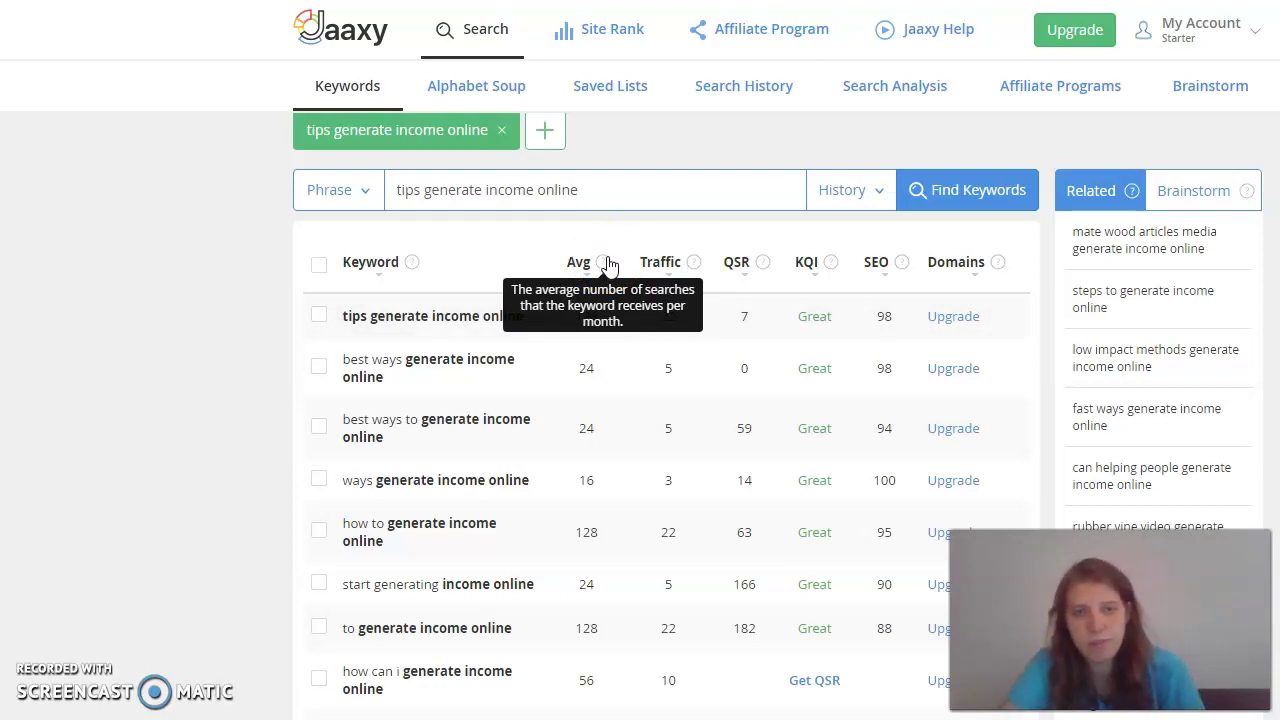
pyautogui.scroll(-3, 566, 455)
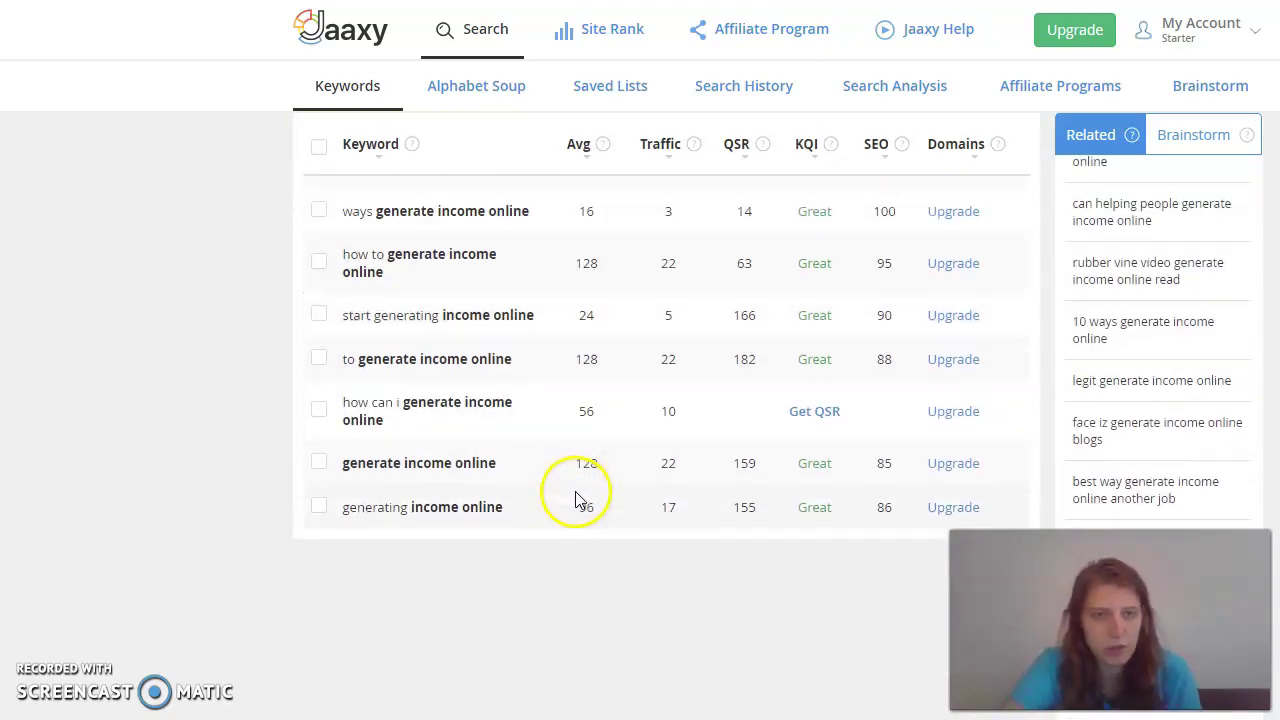
pyautogui.scroll(3, 576, 498)
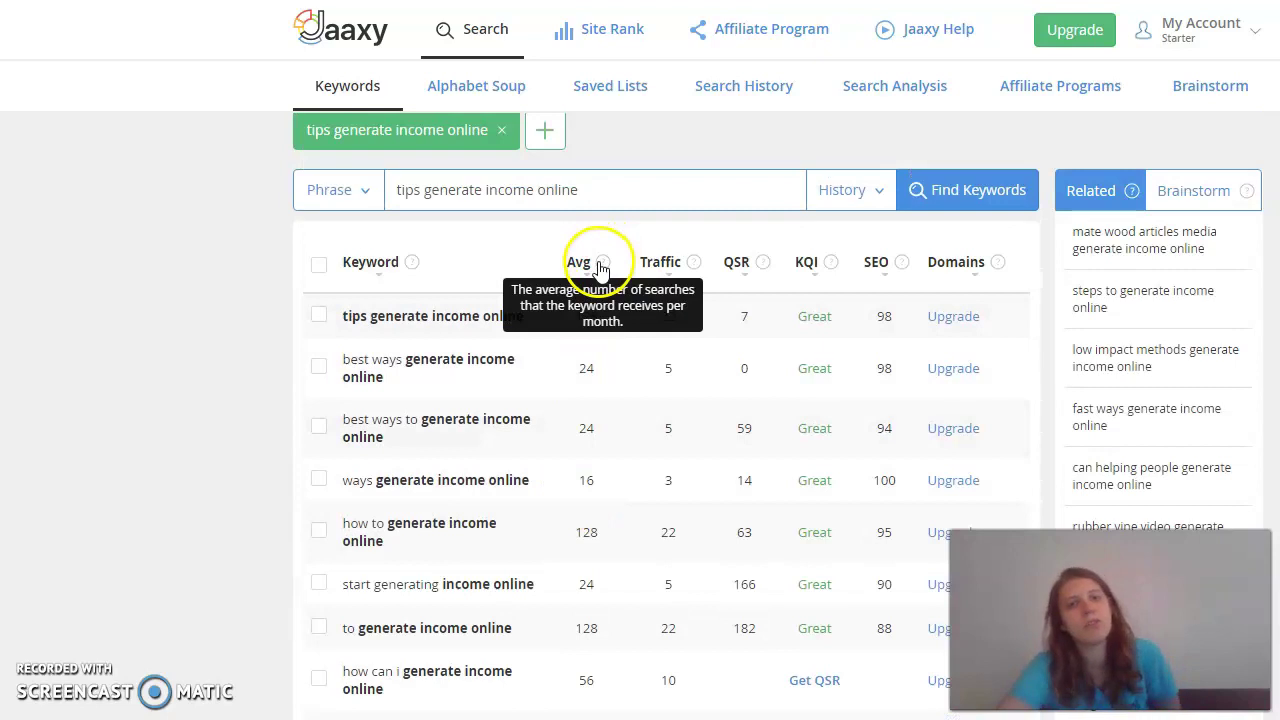
pyautogui.scroll(-2, 668, 400)
pyautogui.scroll(2, 670, 418)
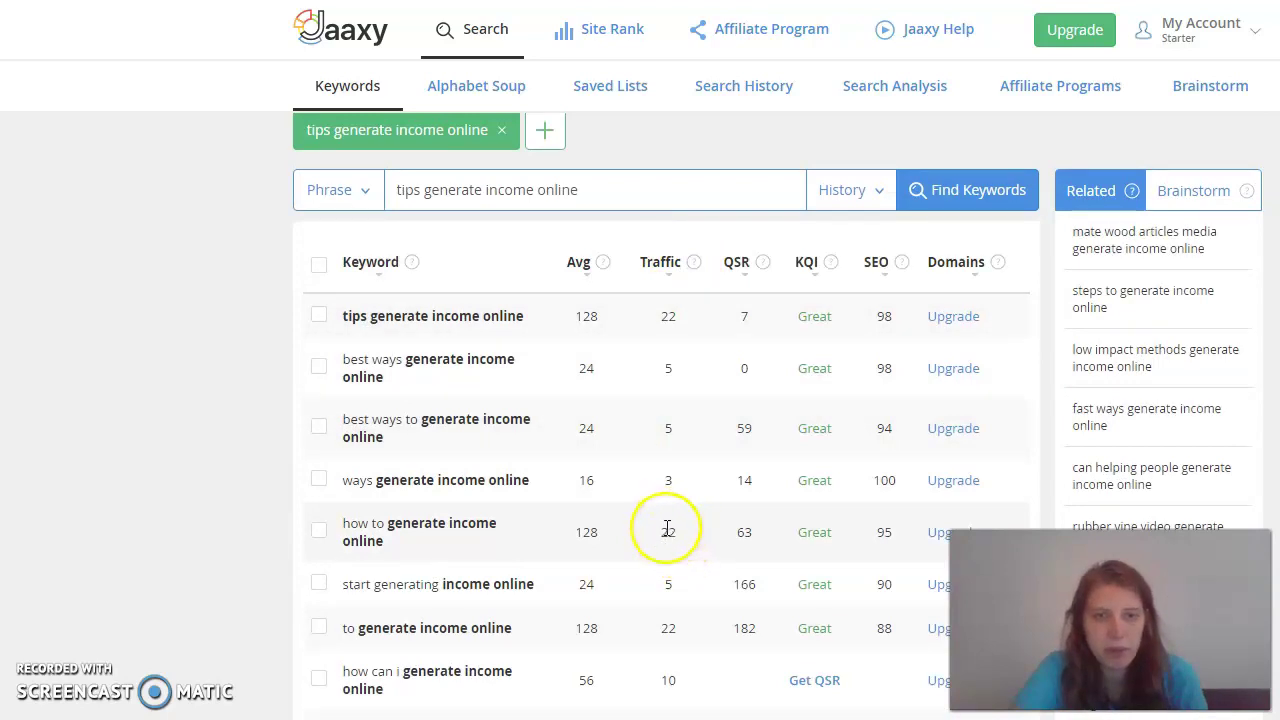
# - Highlight the Avg figure for "how to generate income online", and the Avg, Traffic, QSR and SEO figures for "ways generate income online"
pyautogui.doubleClick(585, 532)
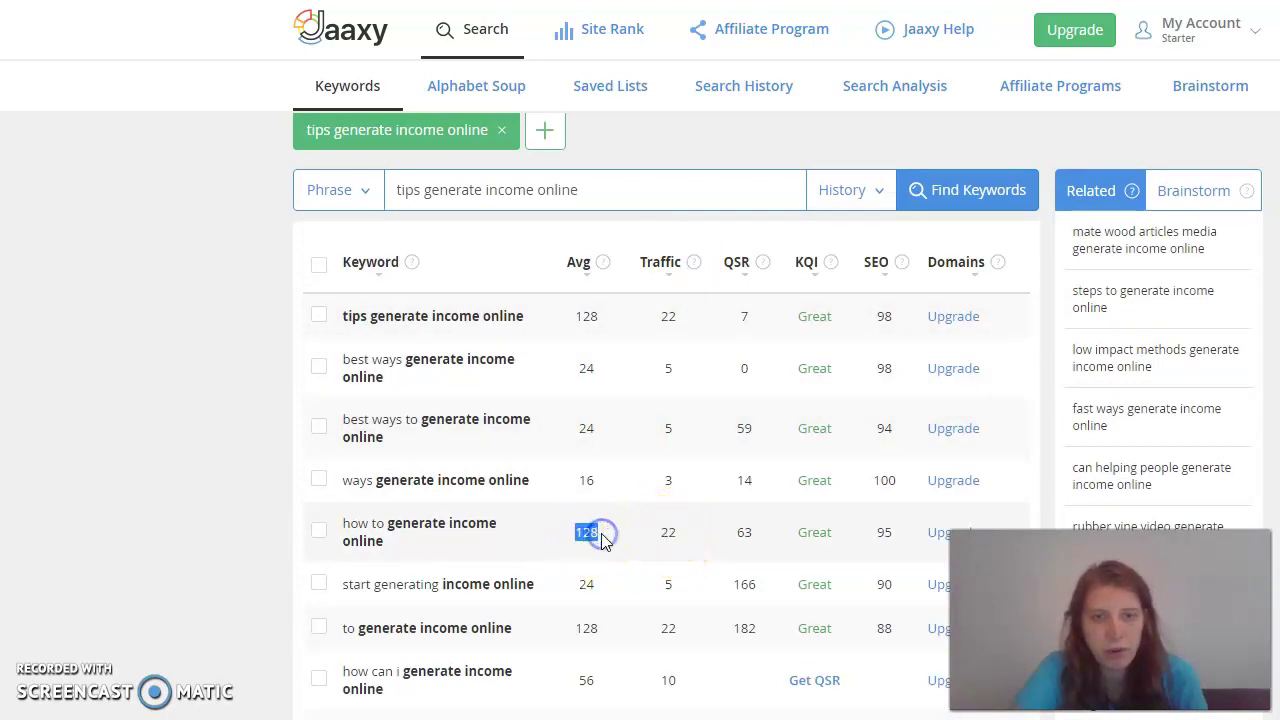
pyautogui.doubleClick(586, 480)
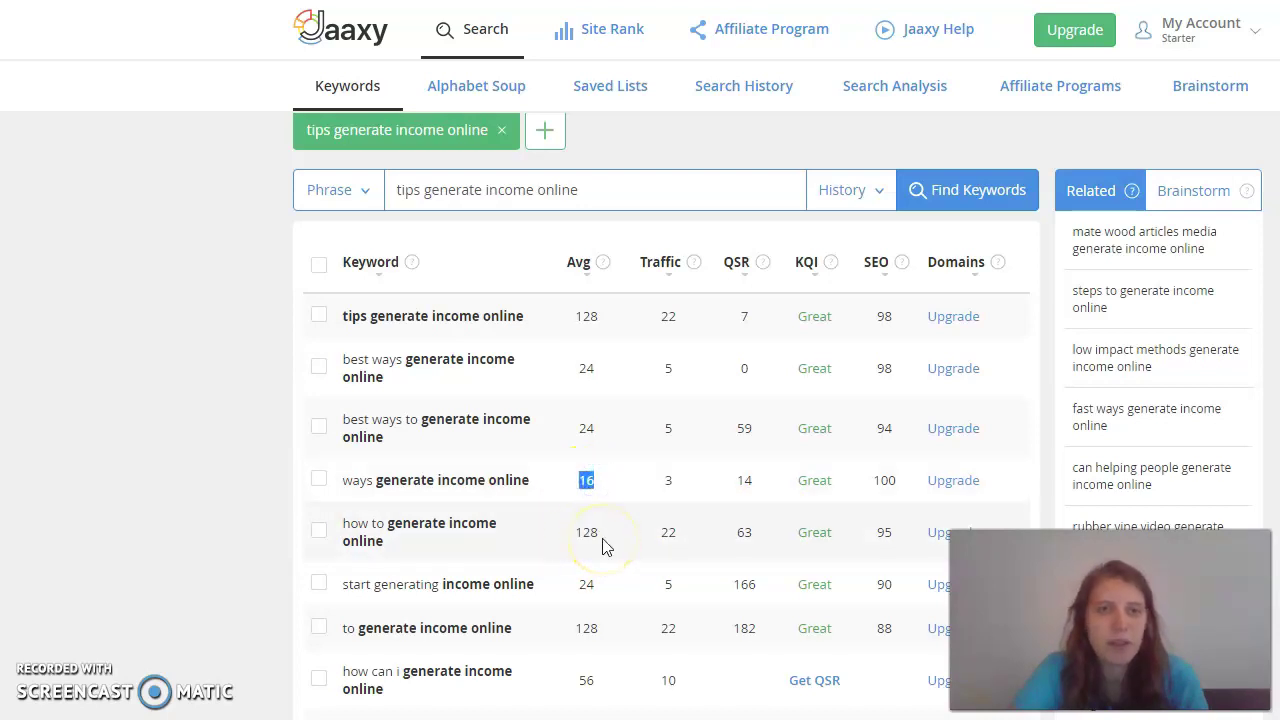
pyautogui.click(665, 480)
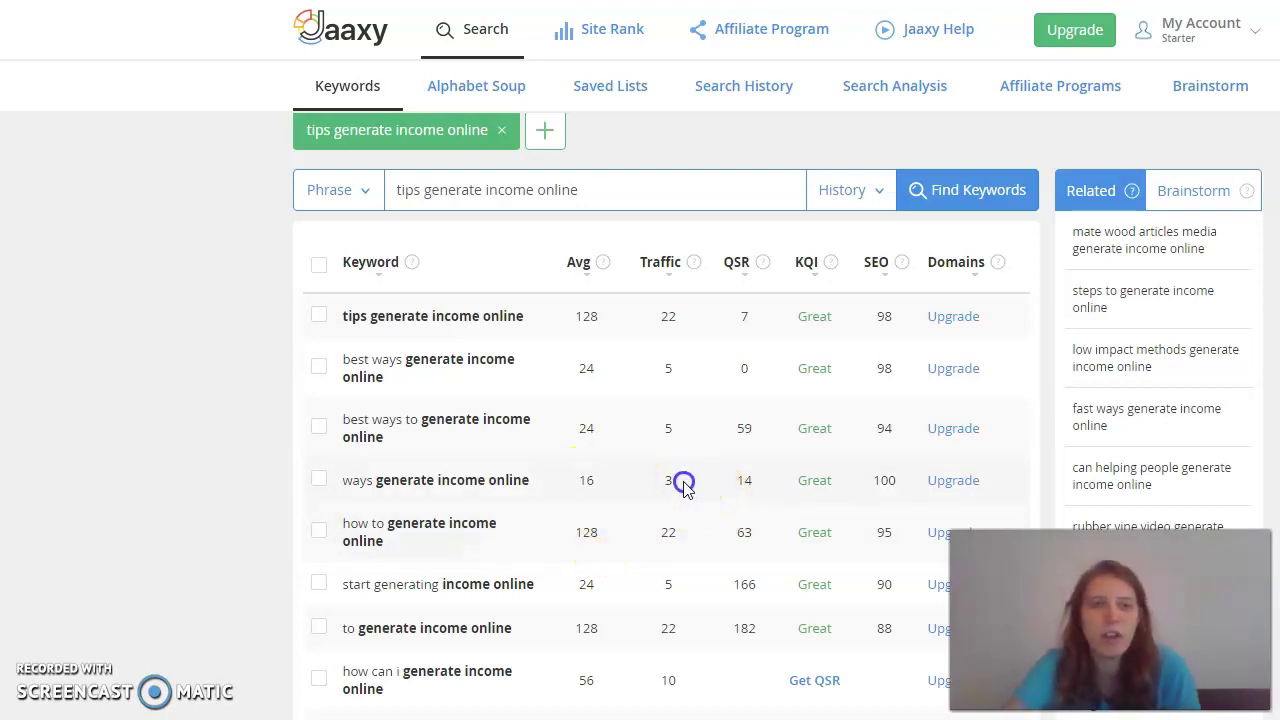
pyautogui.doubleClick(666, 481)
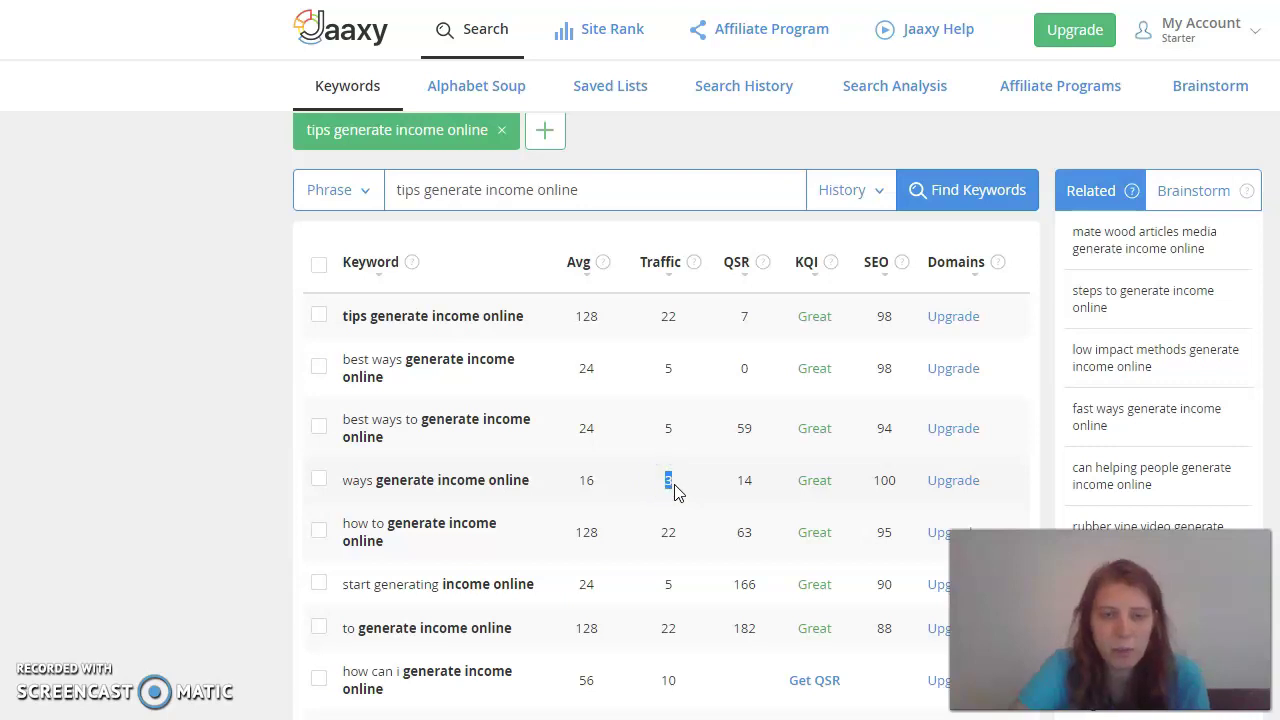
pyautogui.doubleClick(745, 481)
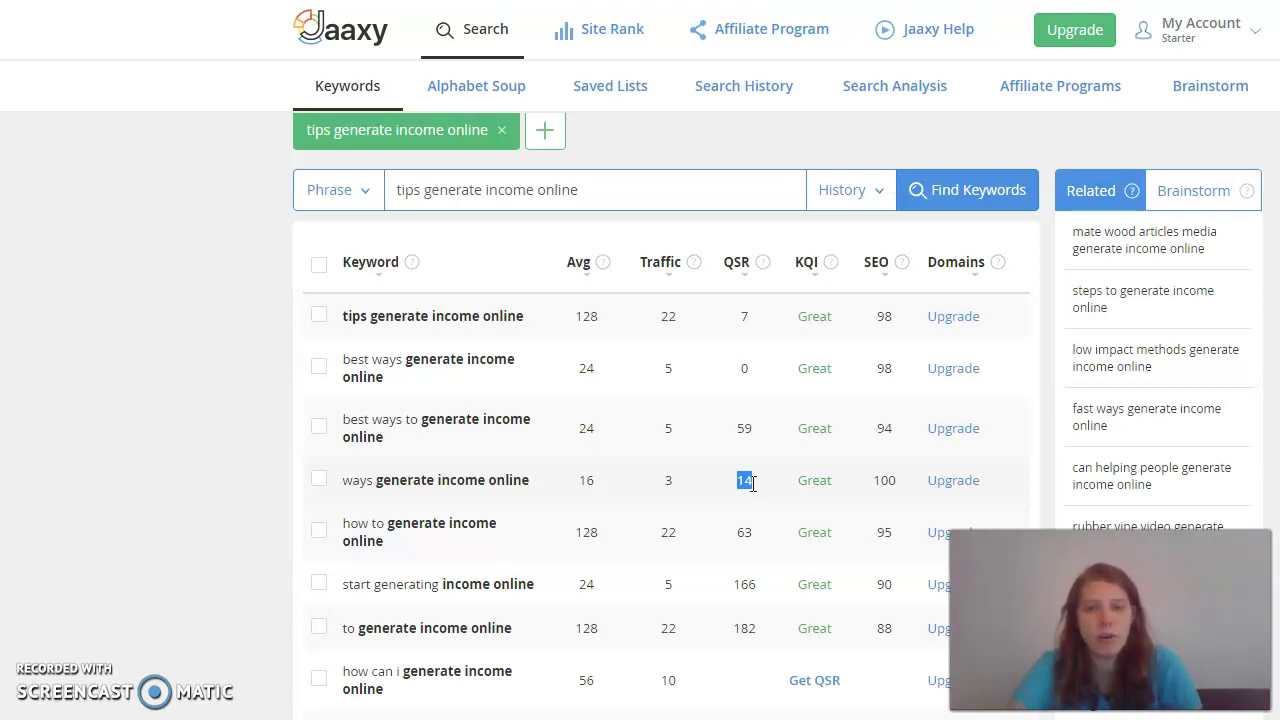
pyautogui.scroll(-1, 925, 480)
pyautogui.doubleClick(882, 379)
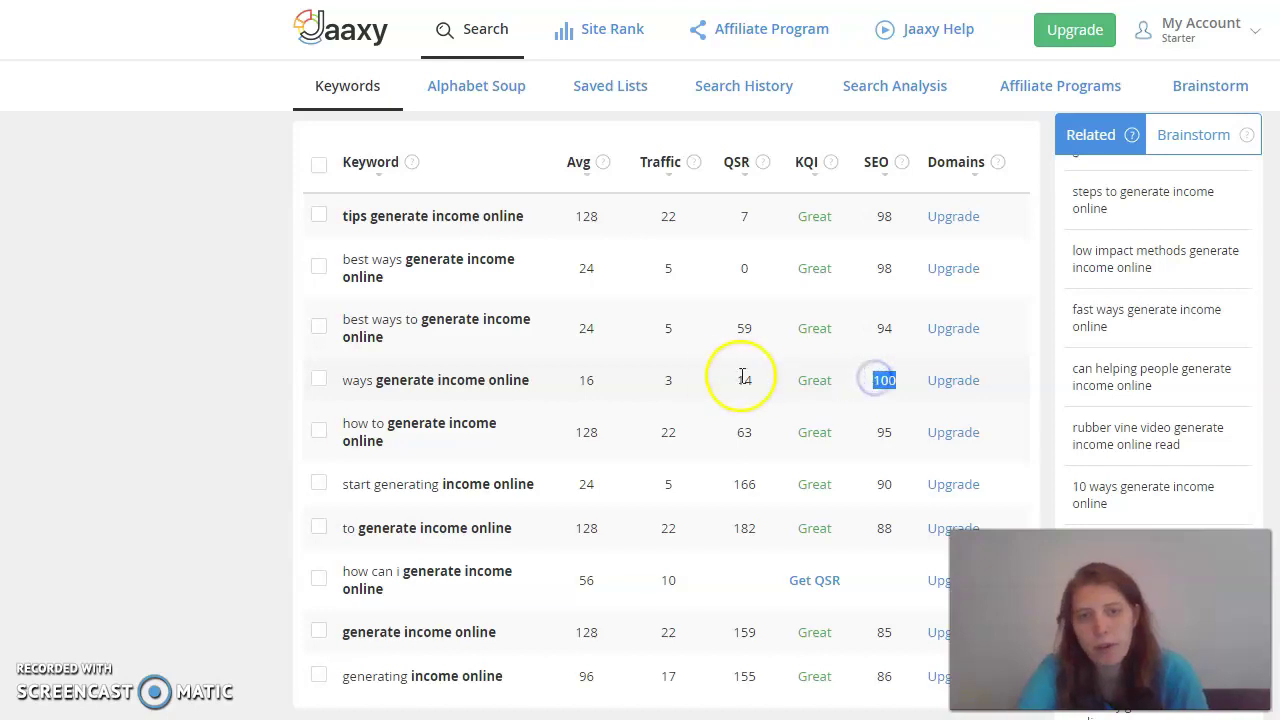
# - Highlight the searched phrase "tips generate income online" and compare it with the suggested keywords in the results
pyautogui.scroll(-1, 729, 400)
pyautogui.scroll(3, 725, 401)
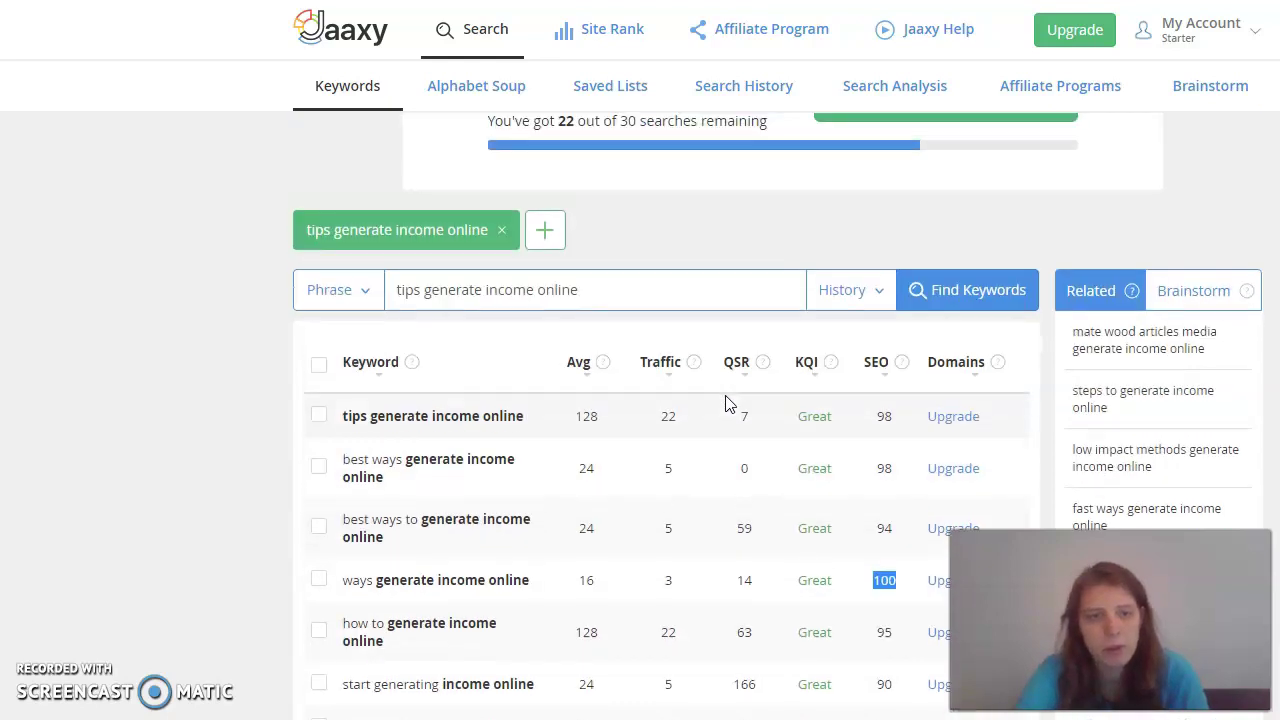
pyautogui.scroll(-4, 727, 403)
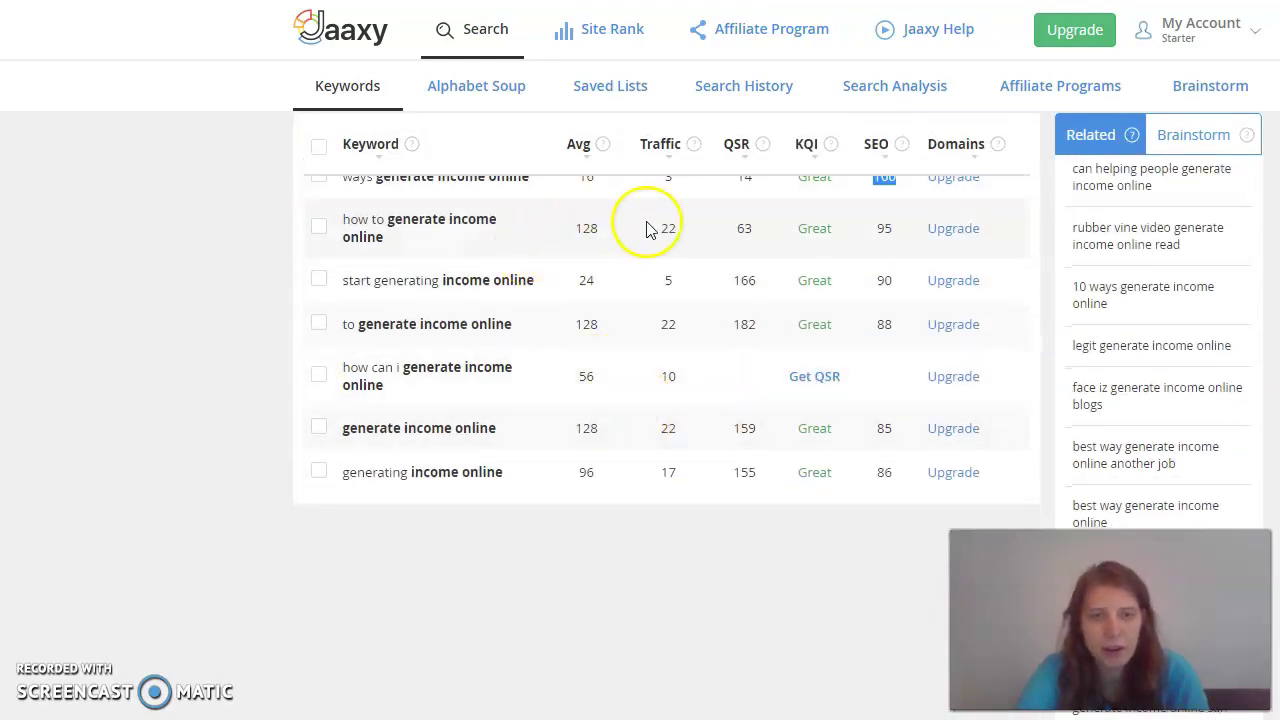
pyautogui.scroll(4, 655, 480)
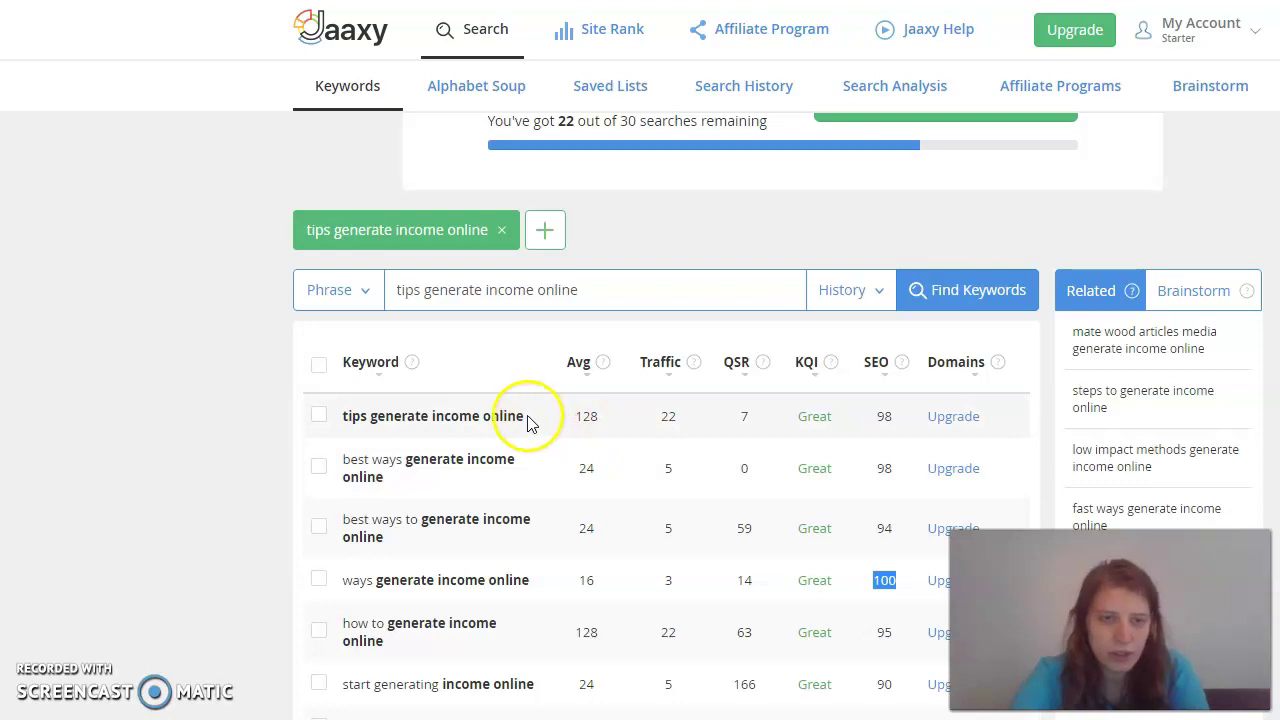
pyautogui.click(603, 290)
pyautogui.moveTo(603, 290); pyautogui.dragTo(390, 289)
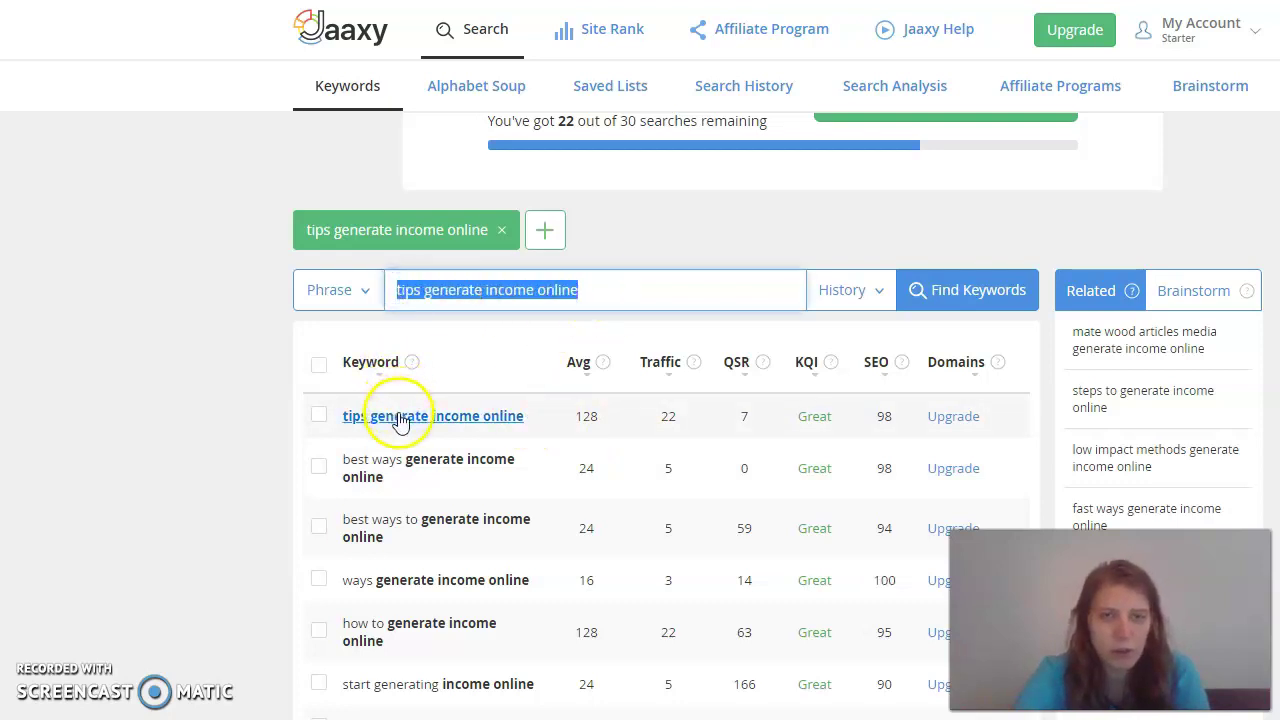
pyautogui.scroll(-4, 457, 450)
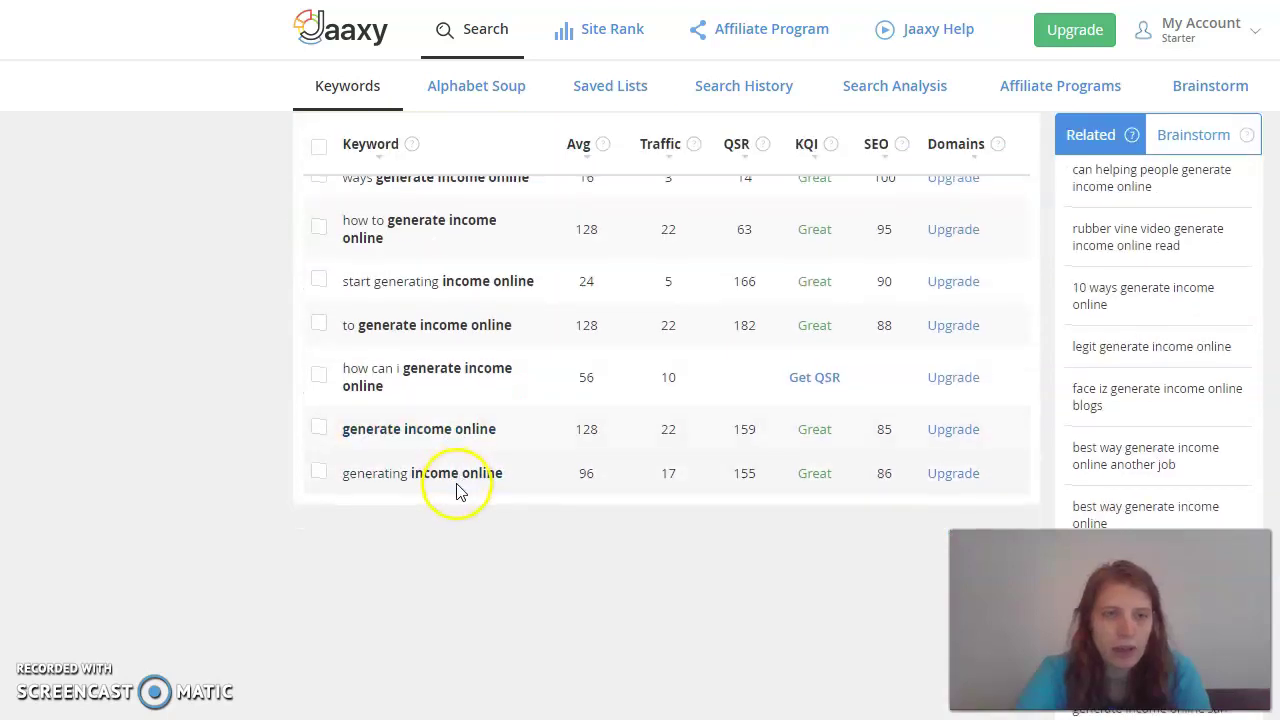
pyautogui.scroll(4, 460, 483)
# - Look over the whole keyword results list again, from the searched phrase down to "generating income online"
pyautogui.scroll(-2, 460, 483)
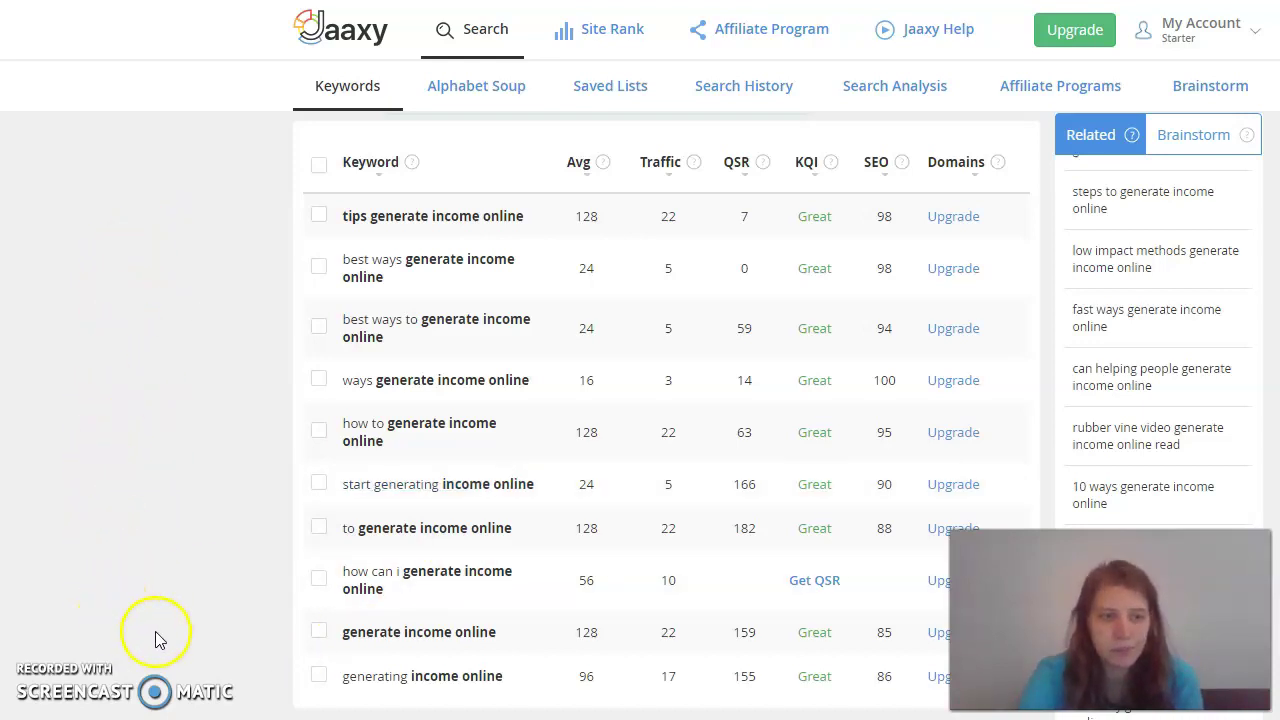
pyautogui.scroll(-2, 176, 404)
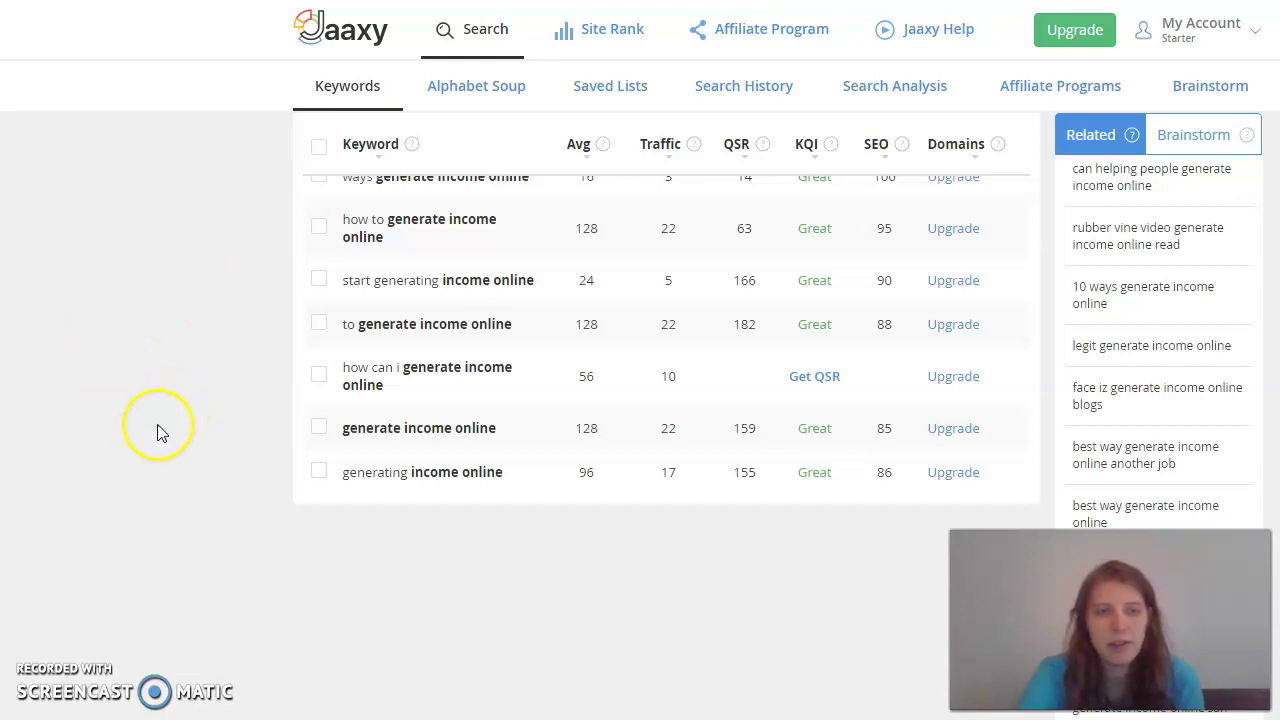
pyautogui.scroll(5, 207, 511)
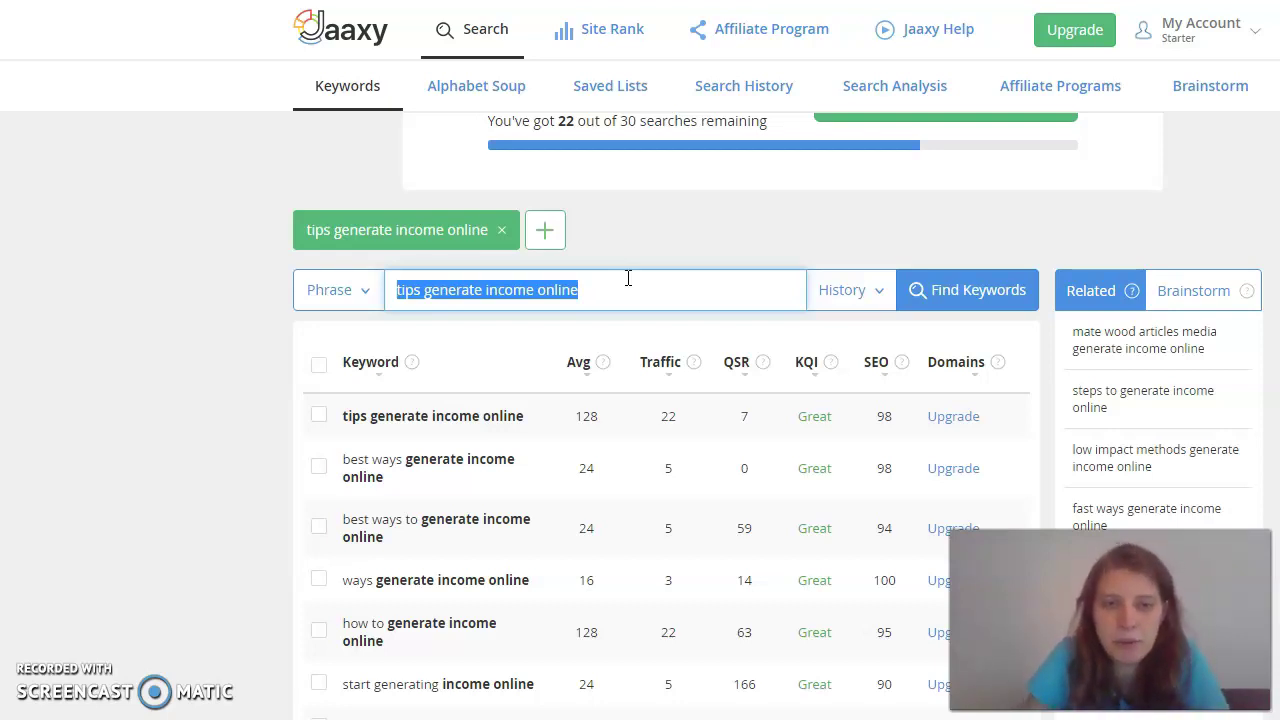
pyautogui.scroll(-2, 663, 430)
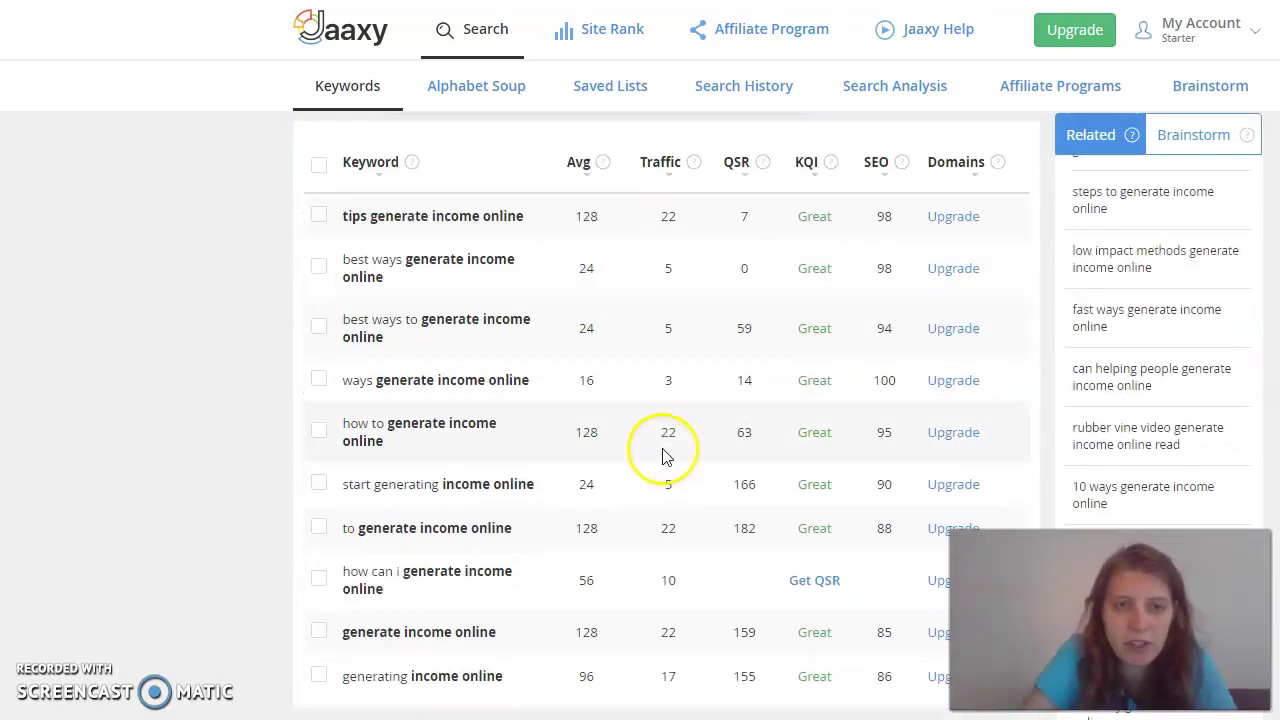
pyautogui.scroll(3, 660, 440)
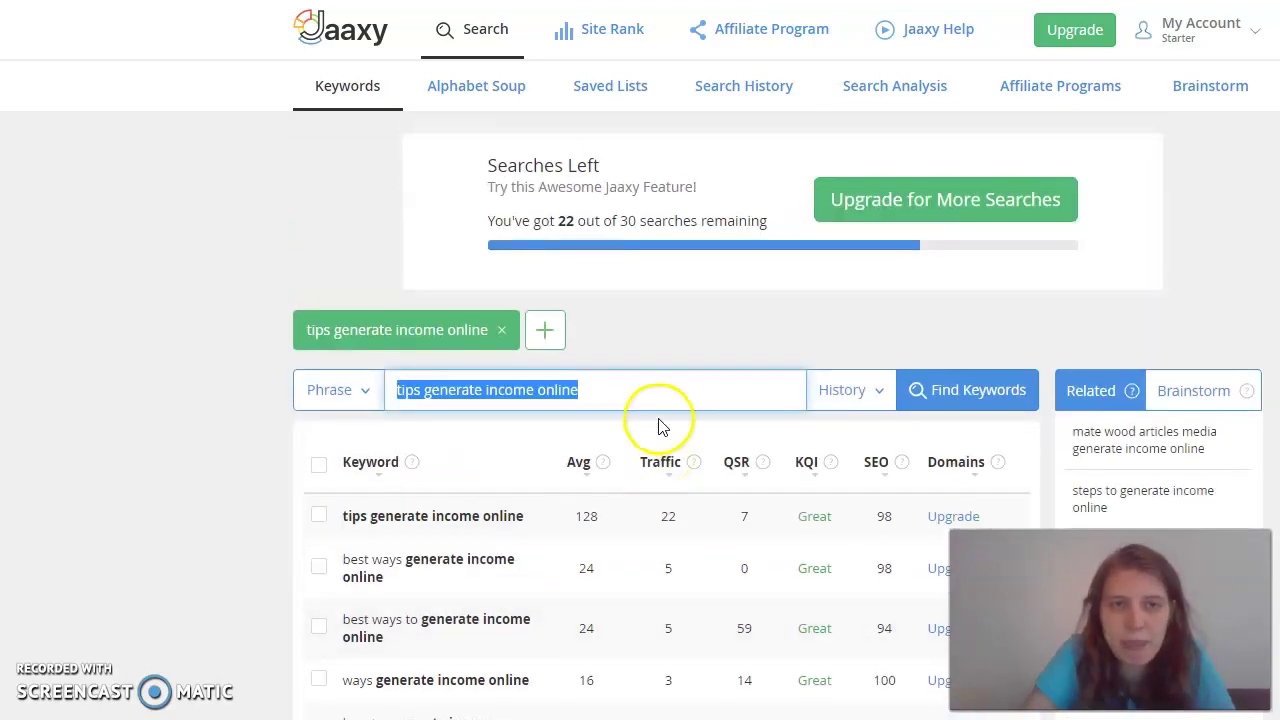
pyautogui.scroll(-2, 660, 443)
pyautogui.scroll(-1, 660, 420)
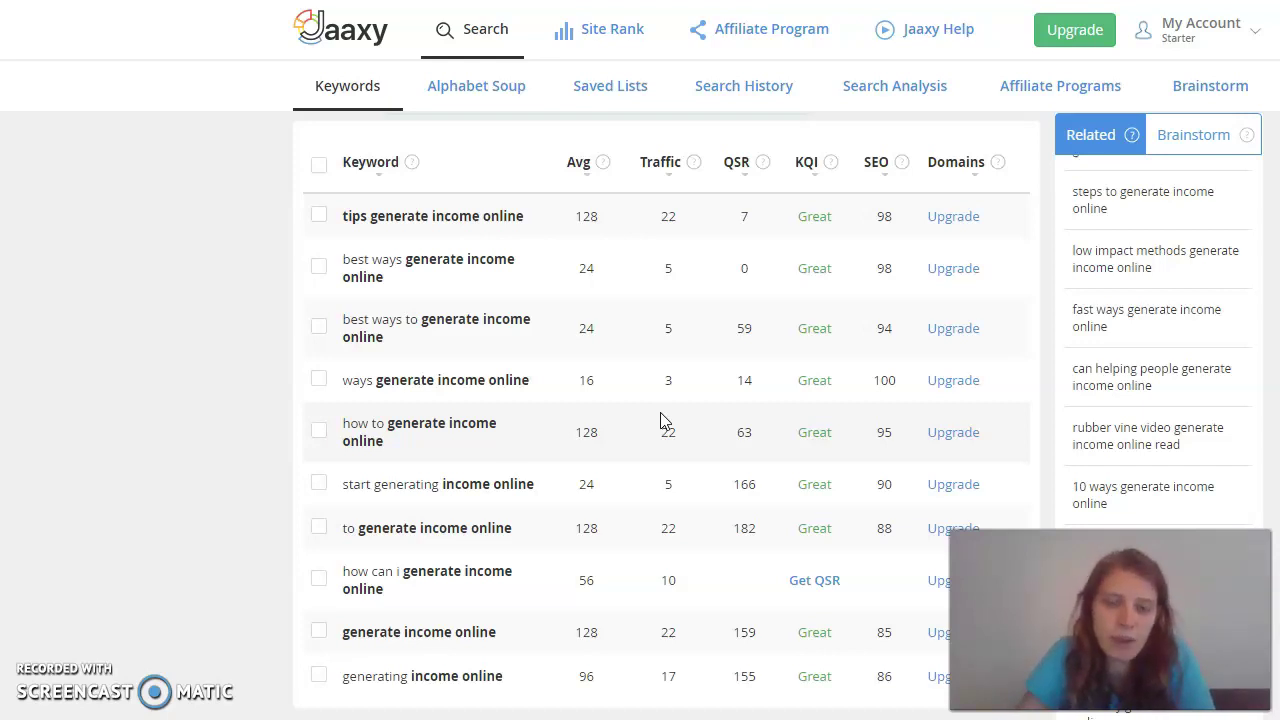
# - Review the keyword results for "tips generate income online" once more, comparing the searched phrase with the suggestions down to "generating income online"
pyautogui.scroll(3, 672, 418)
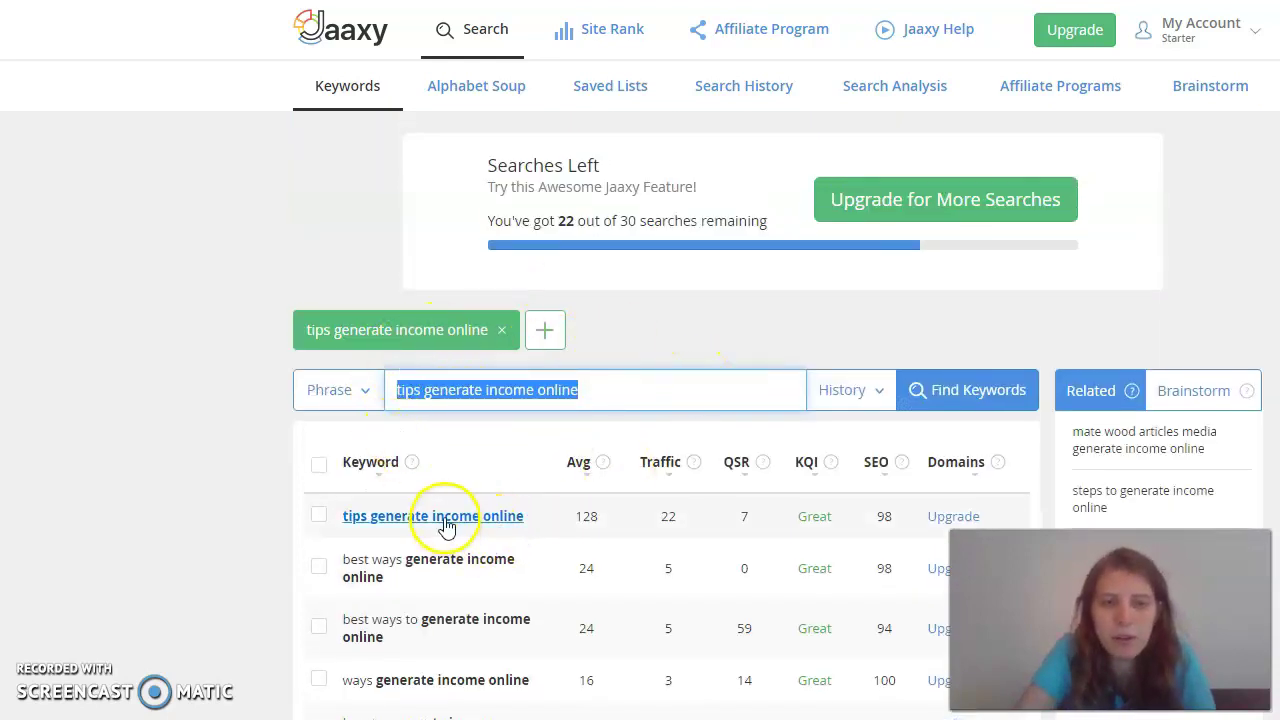
pyautogui.scroll(-3, 443, 523)
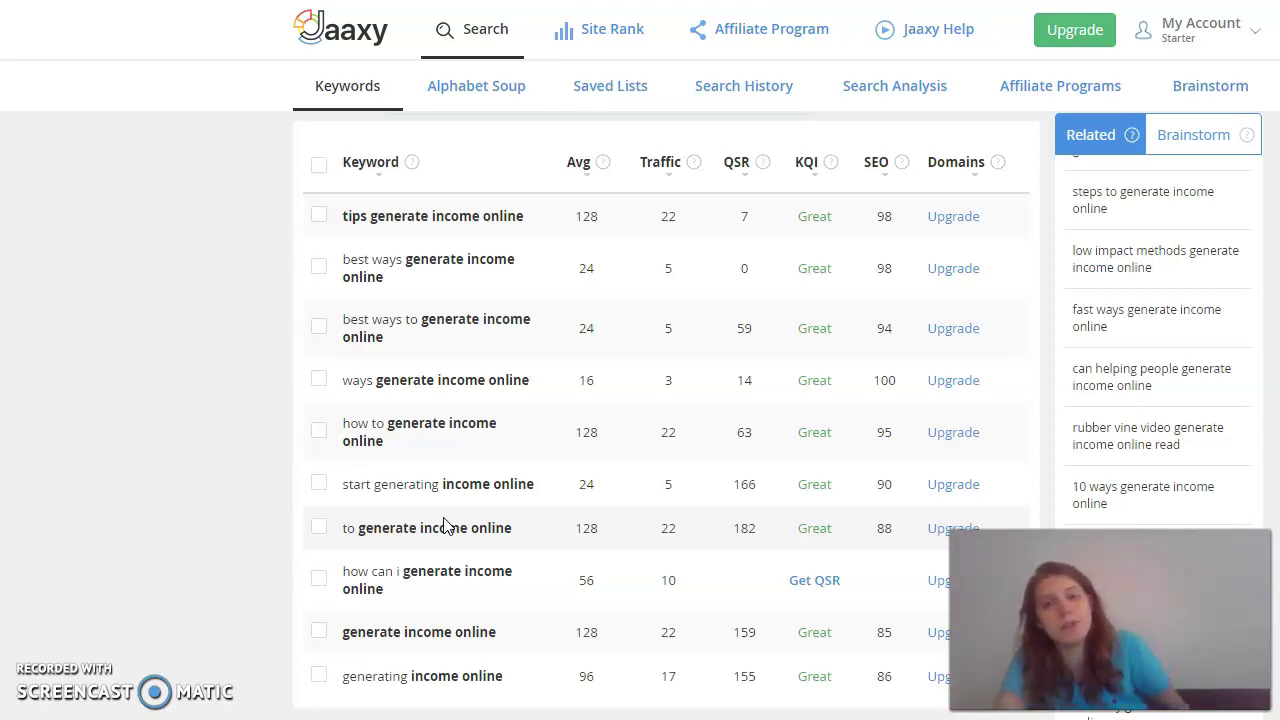
pyautogui.click(453, 268)
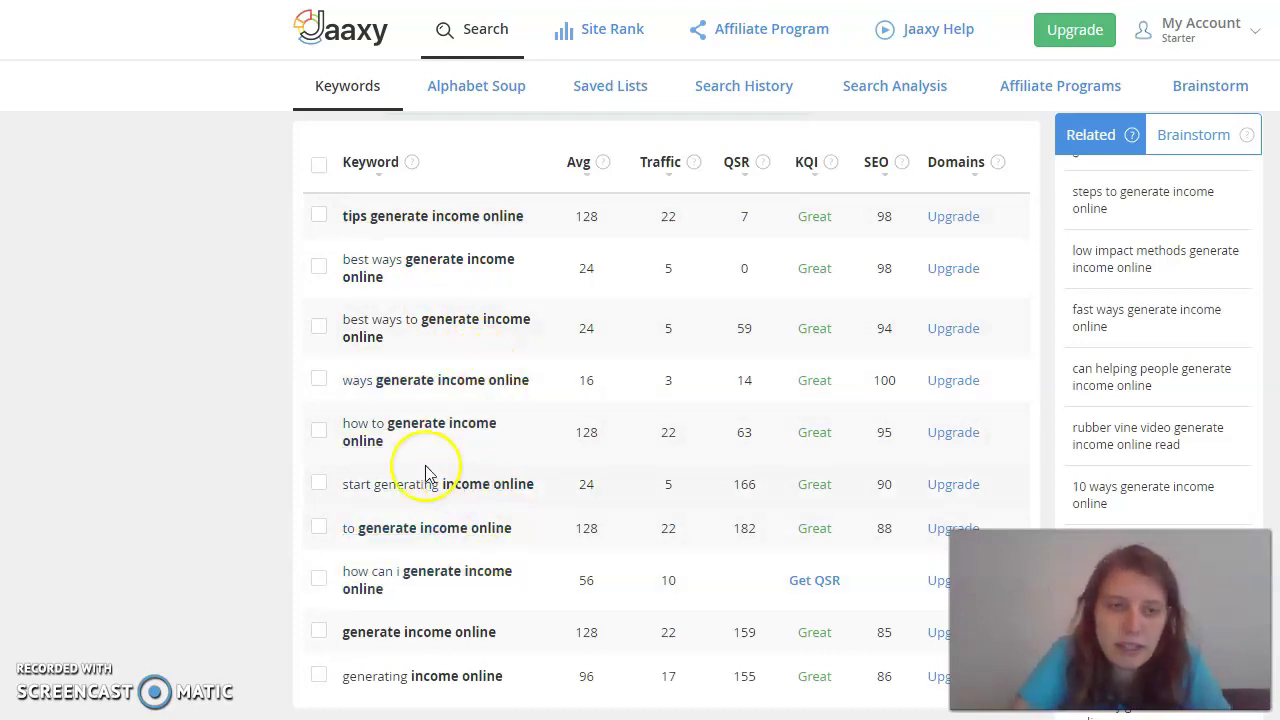
pyautogui.scroll(-2, 287, 435)
pyautogui.scroll(5, 287, 435)
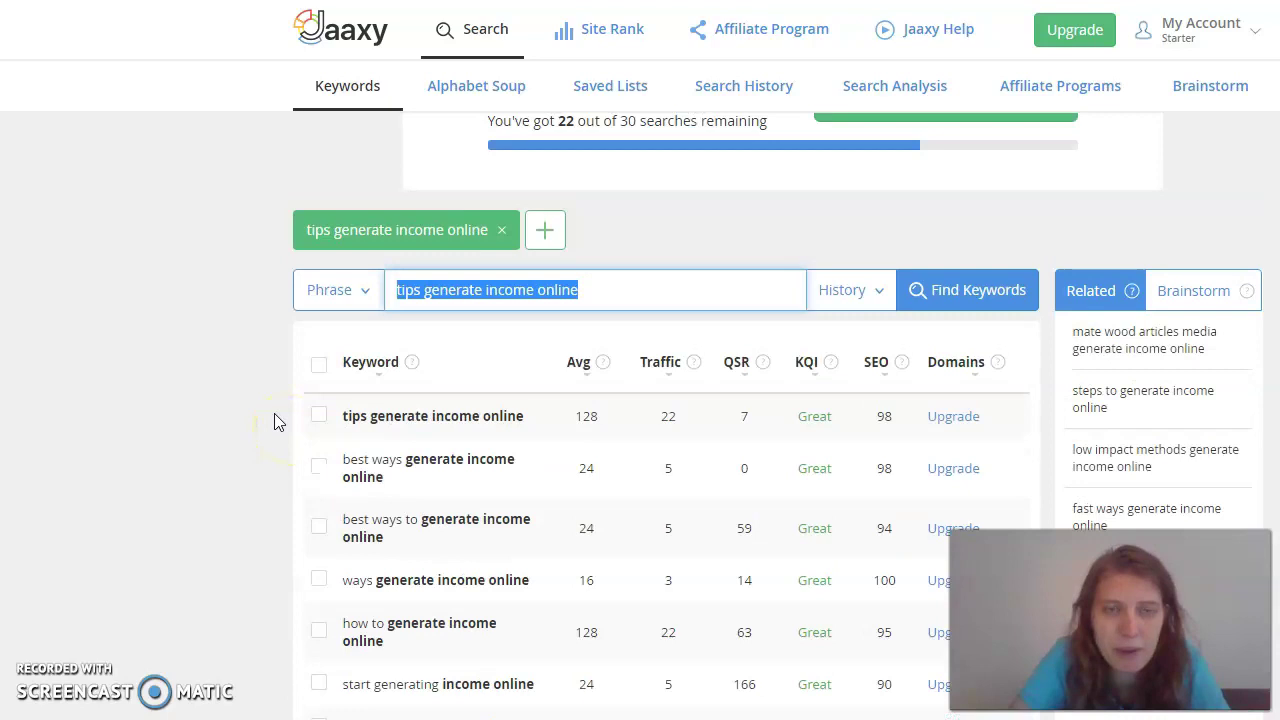
pyautogui.scroll(-1, 277, 422)
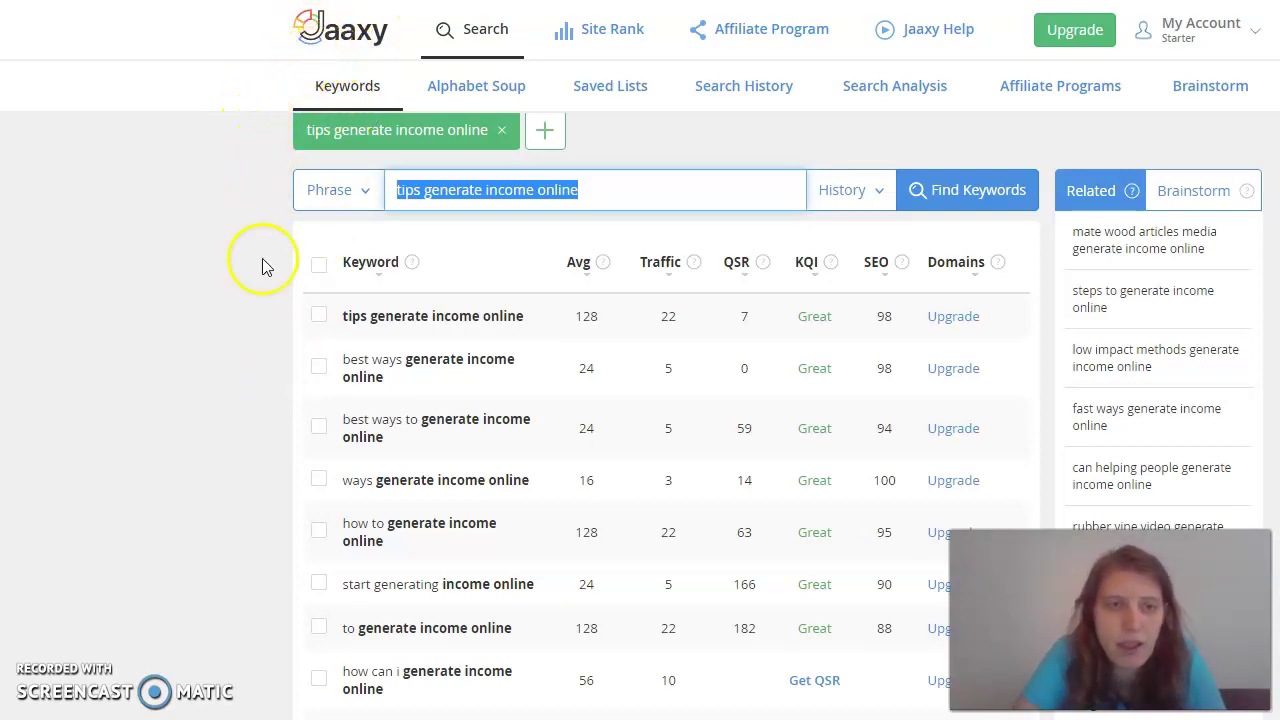
pyautogui.scroll(-2, 286, 398)
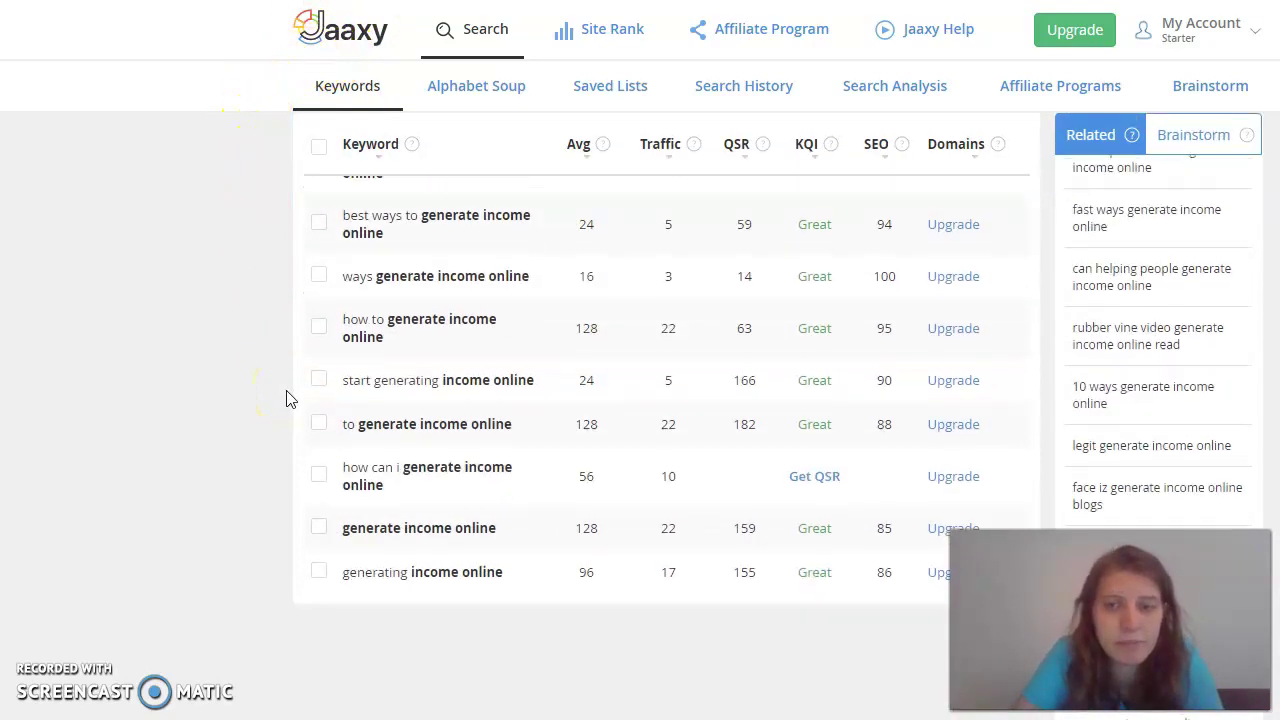
pyautogui.scroll(1, 286, 398)
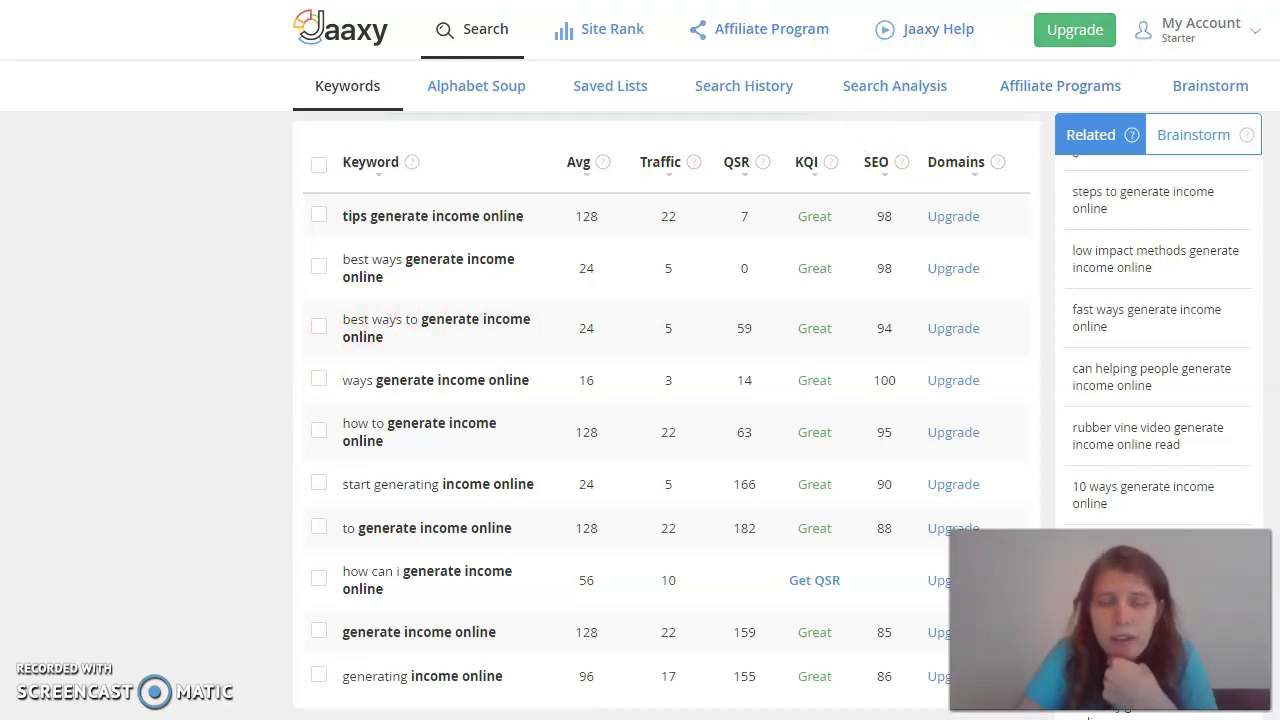
# - Open the site generateincomeonline.siterubix.com in a new browser tab
pyautogui.hotkey('ctrl', 't')
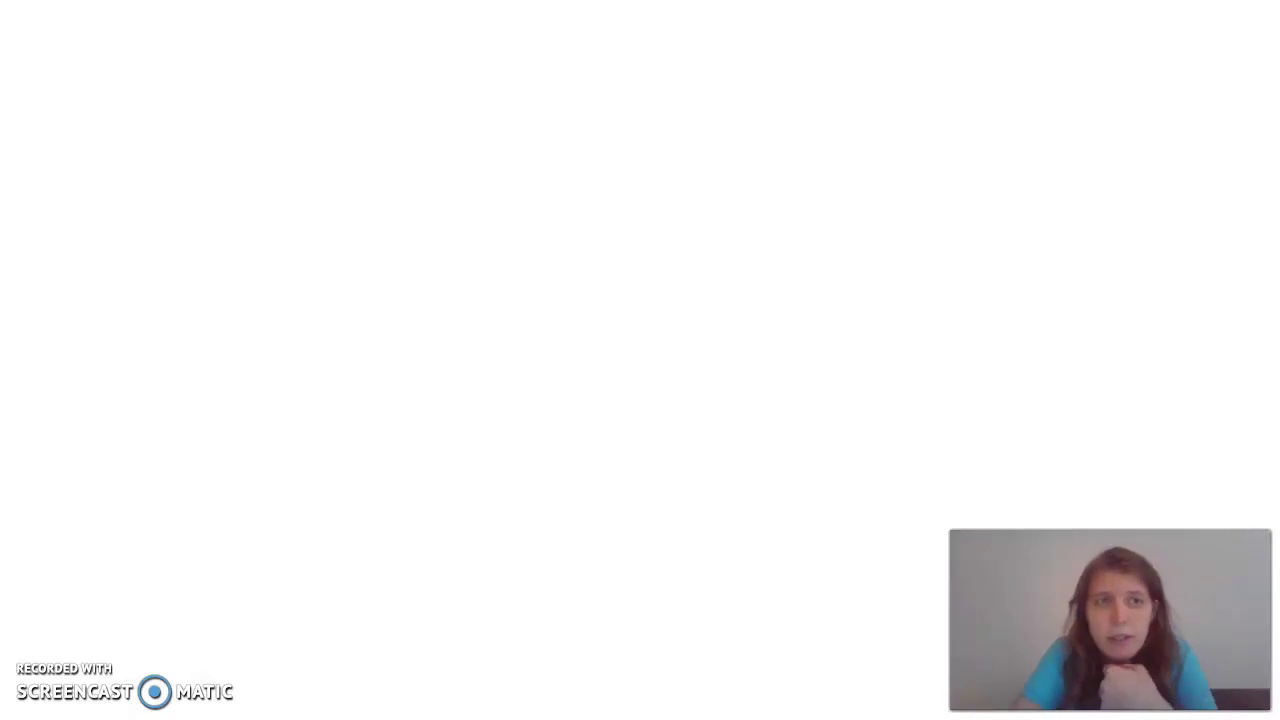
pyautogui.write('gen')
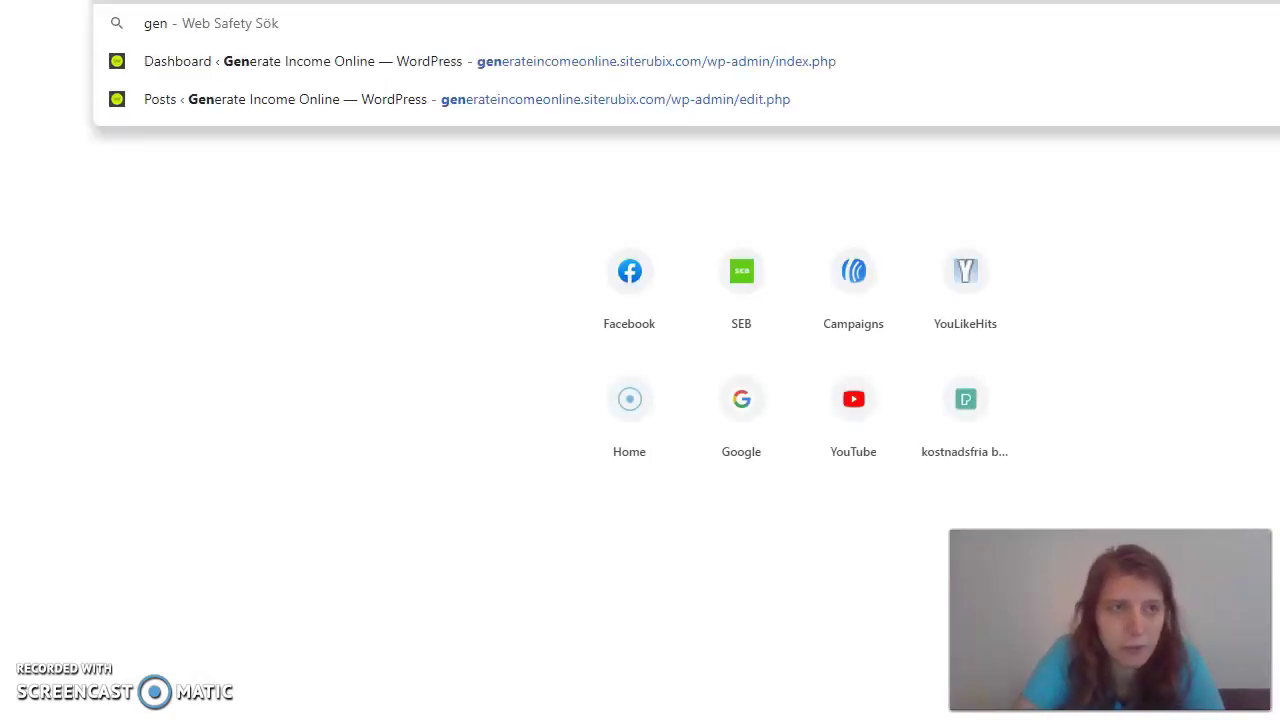
pyautogui.press('Return')
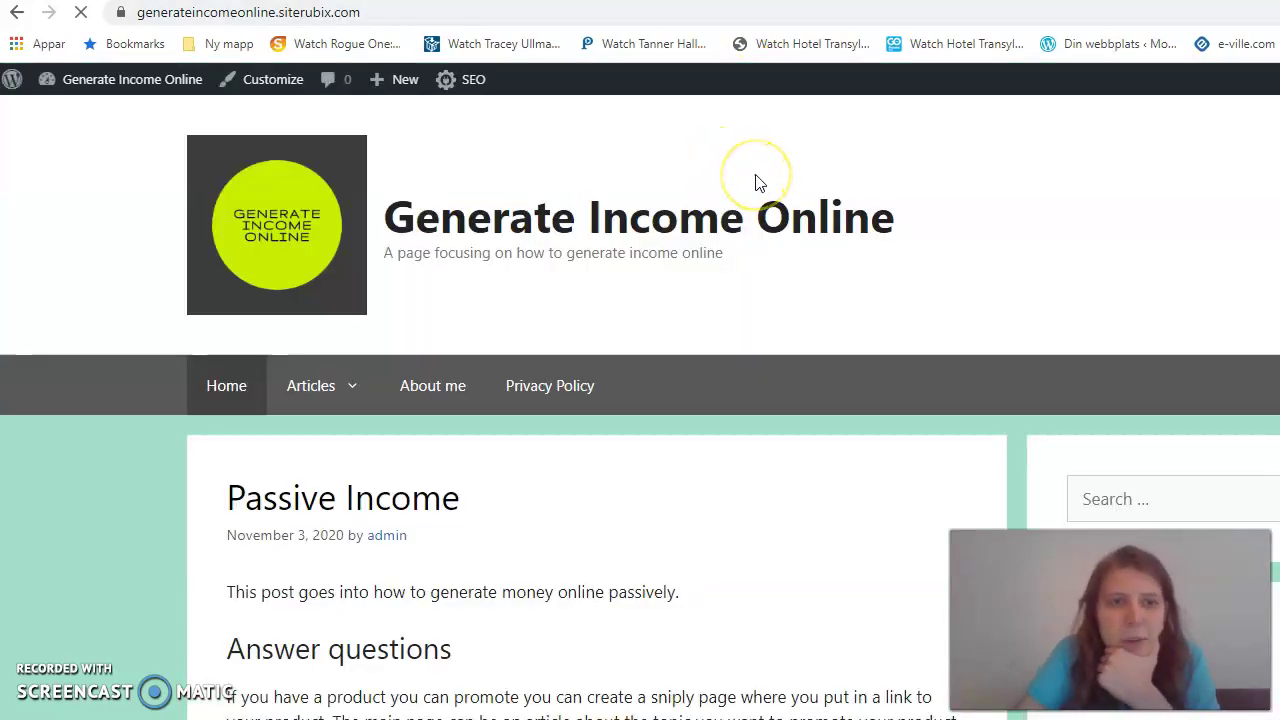
# - Look over the home page's Passive Income post, the recent posts and the article categories in the site navigation
pyautogui.scroll(-4, 757, 182)
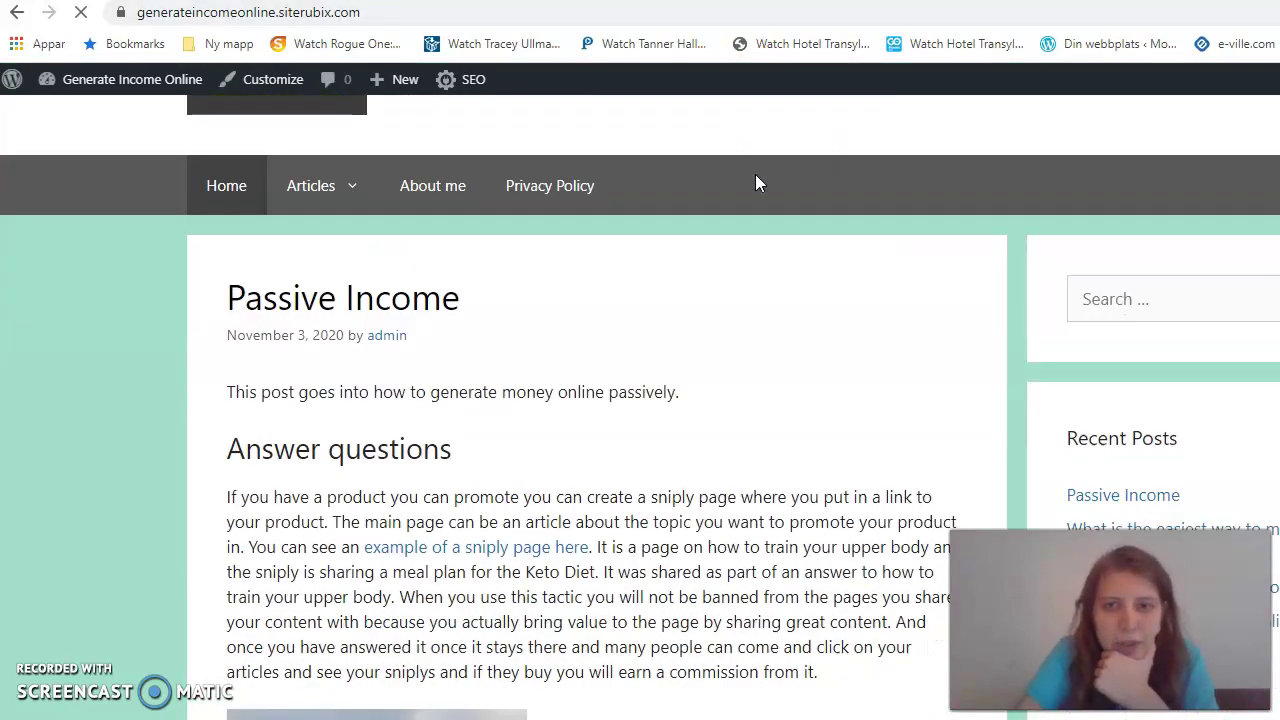
pyautogui.scroll(-3, 757, 175)
pyautogui.scroll(3, 790, 195)
pyautogui.click(1090, 303)
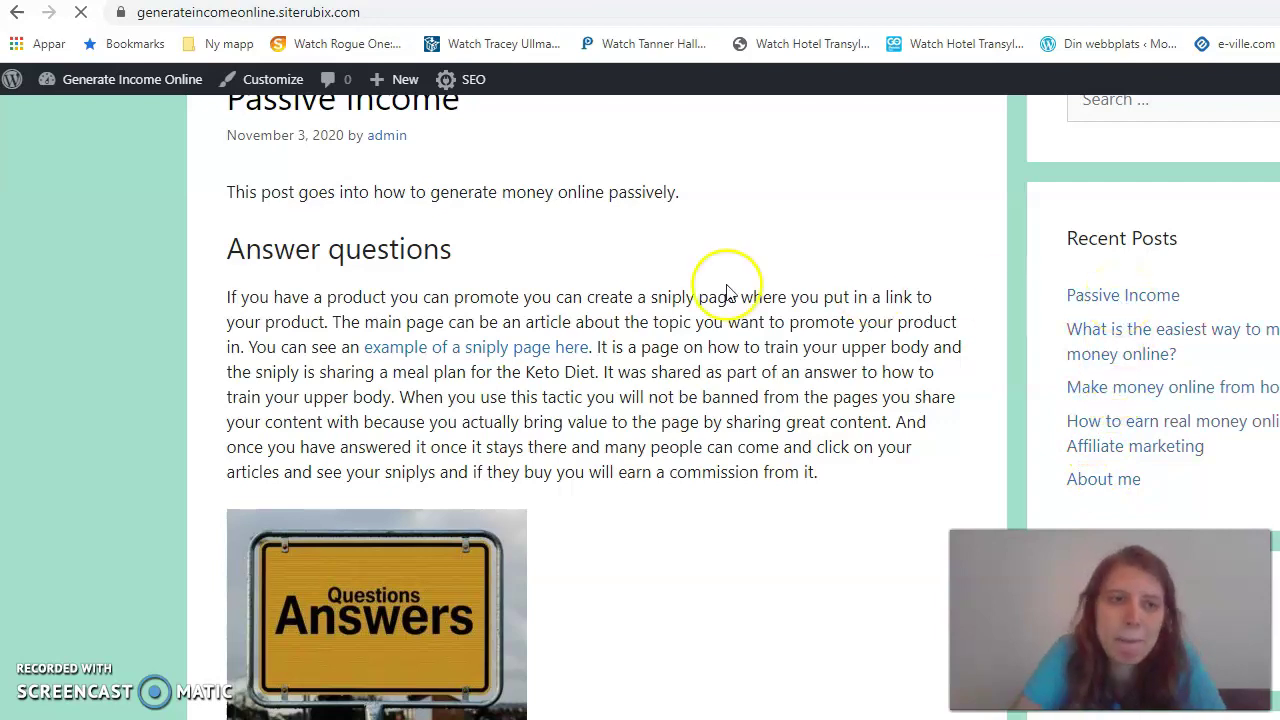
pyautogui.scroll(3, 660, 280)
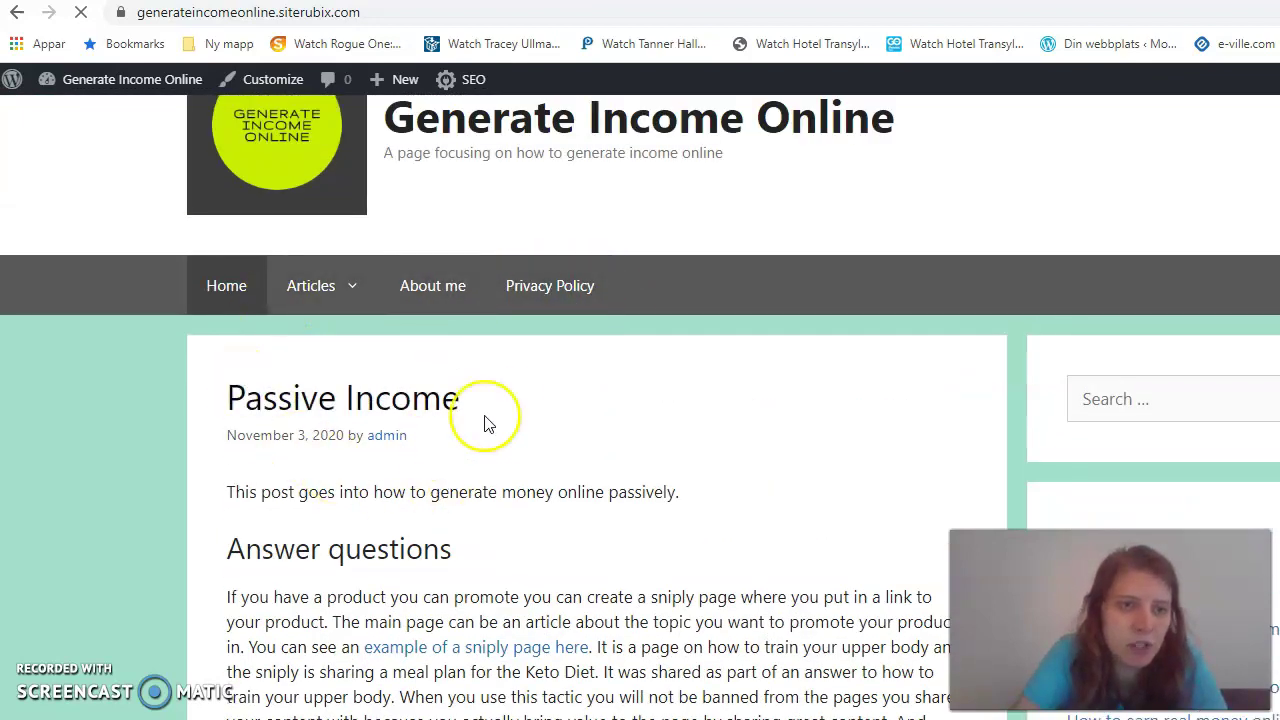
pyautogui.scroll(-3, 540, 405)
pyautogui.scroll(2, 535, 400)
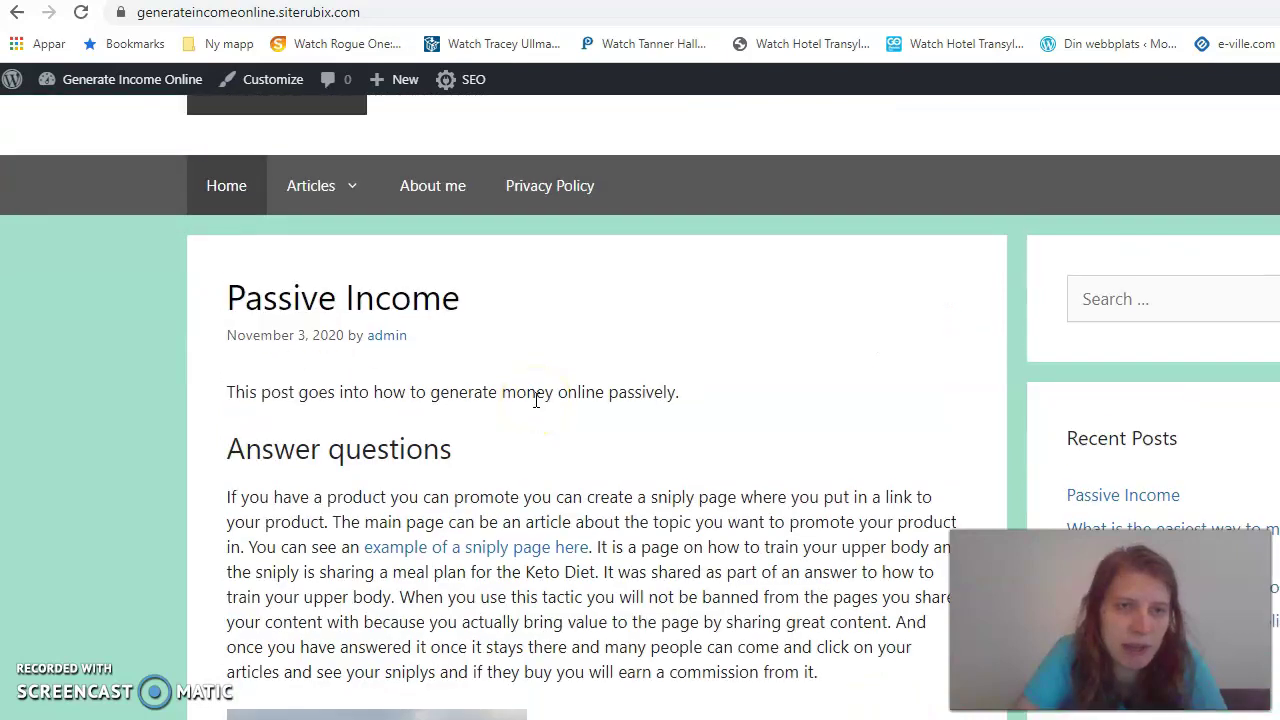
pyautogui.scroll(2, 457, 386)
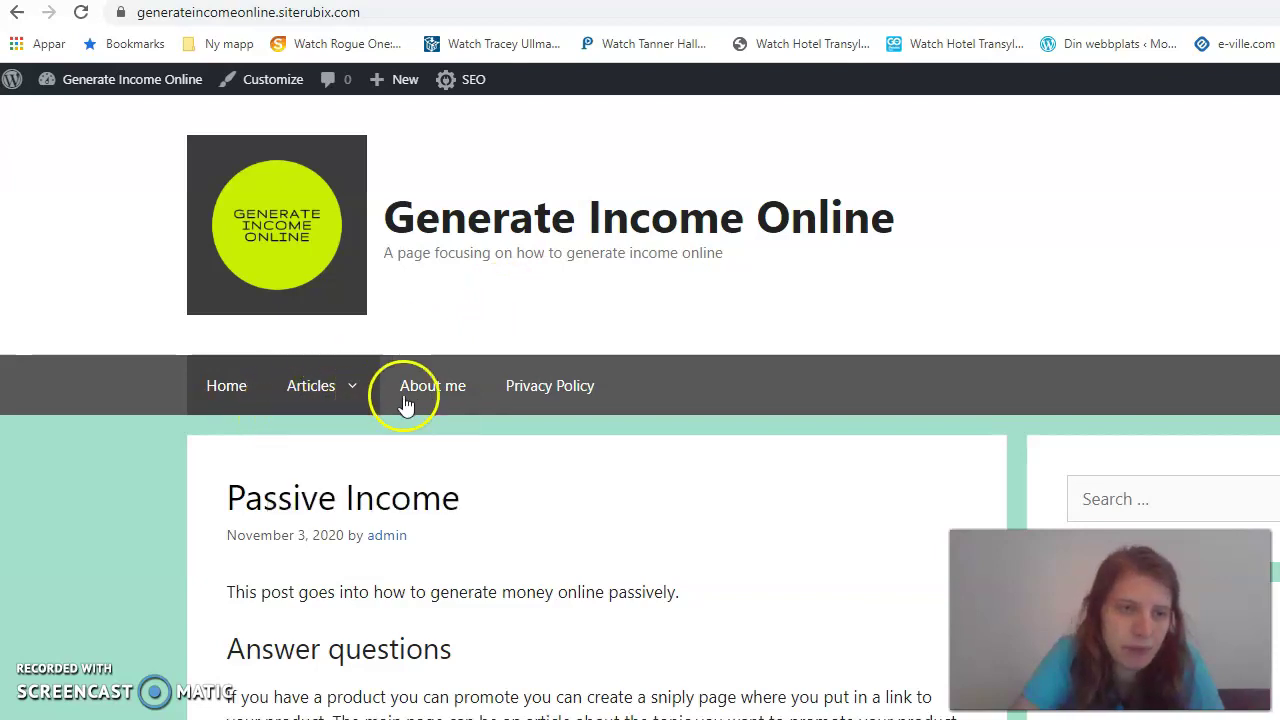
pyautogui.moveTo(325, 396)
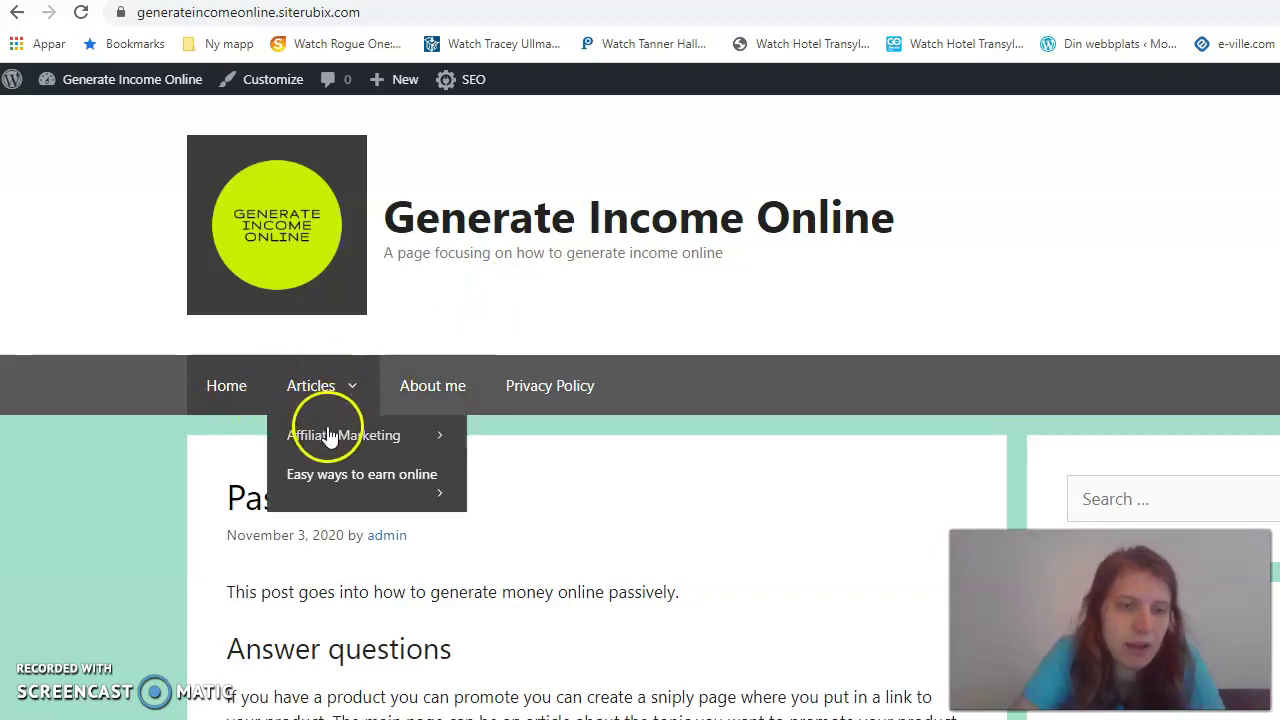
pyautogui.moveTo(325, 436)
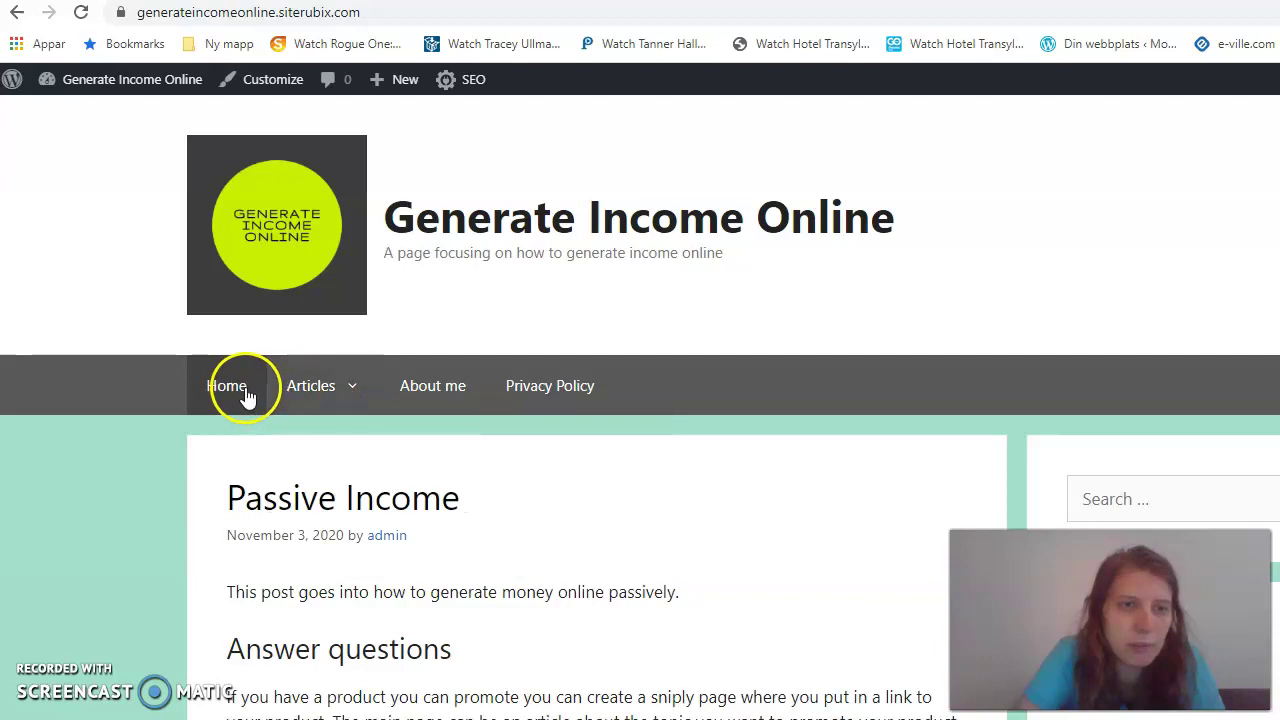
# - Open the site's About me page and view it from the photo through to the comment form
pyautogui.click(440, 397)
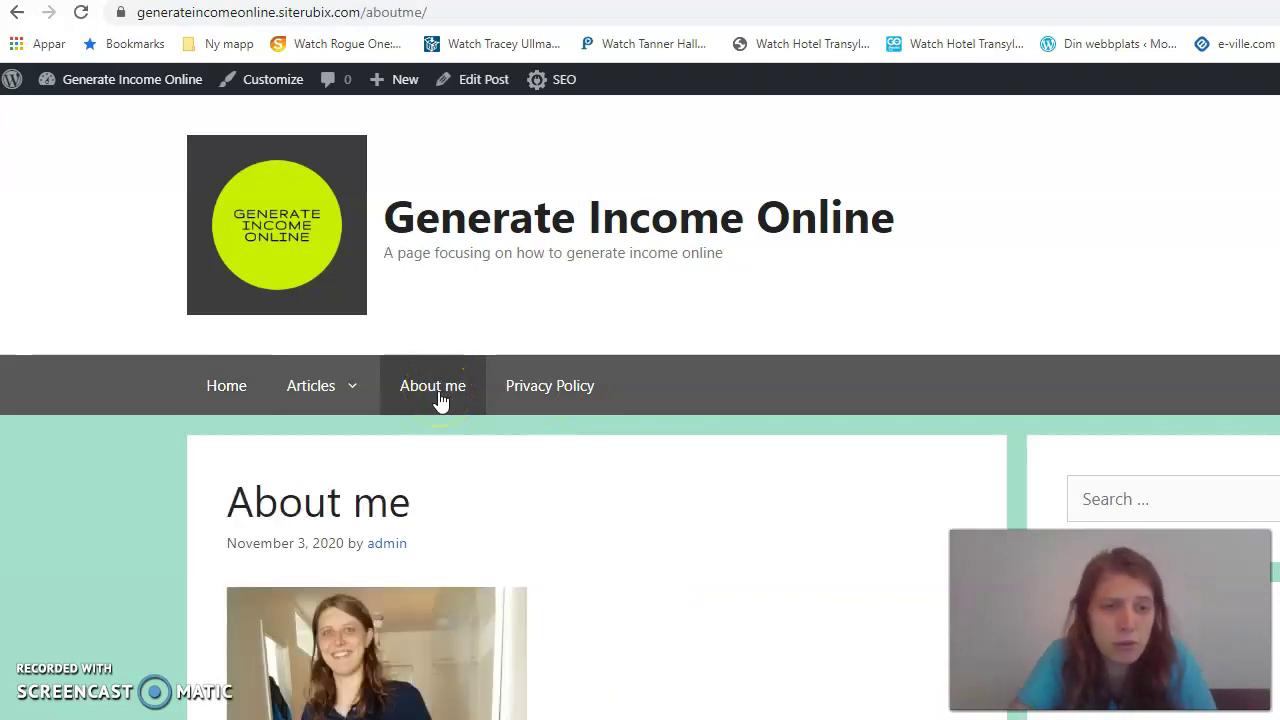
pyautogui.click(433, 380)
pyautogui.scroll(-6, 433, 380)
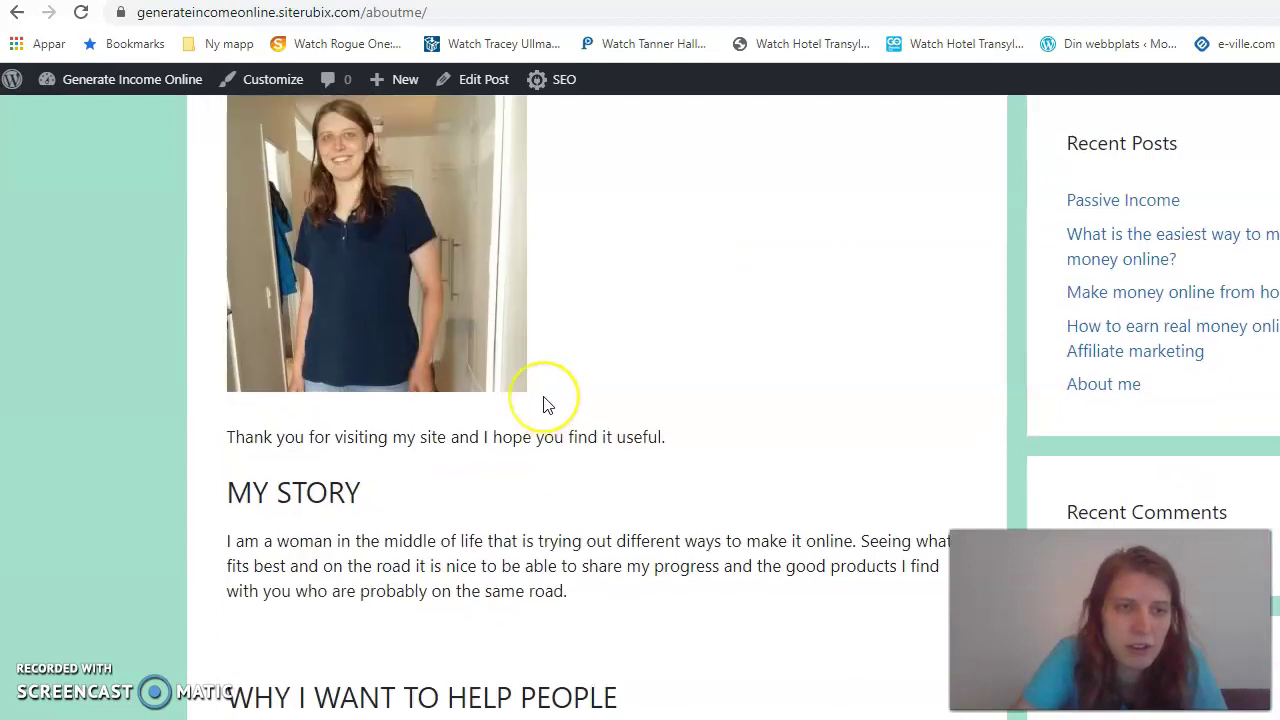
pyautogui.scroll(-8, 545, 405)
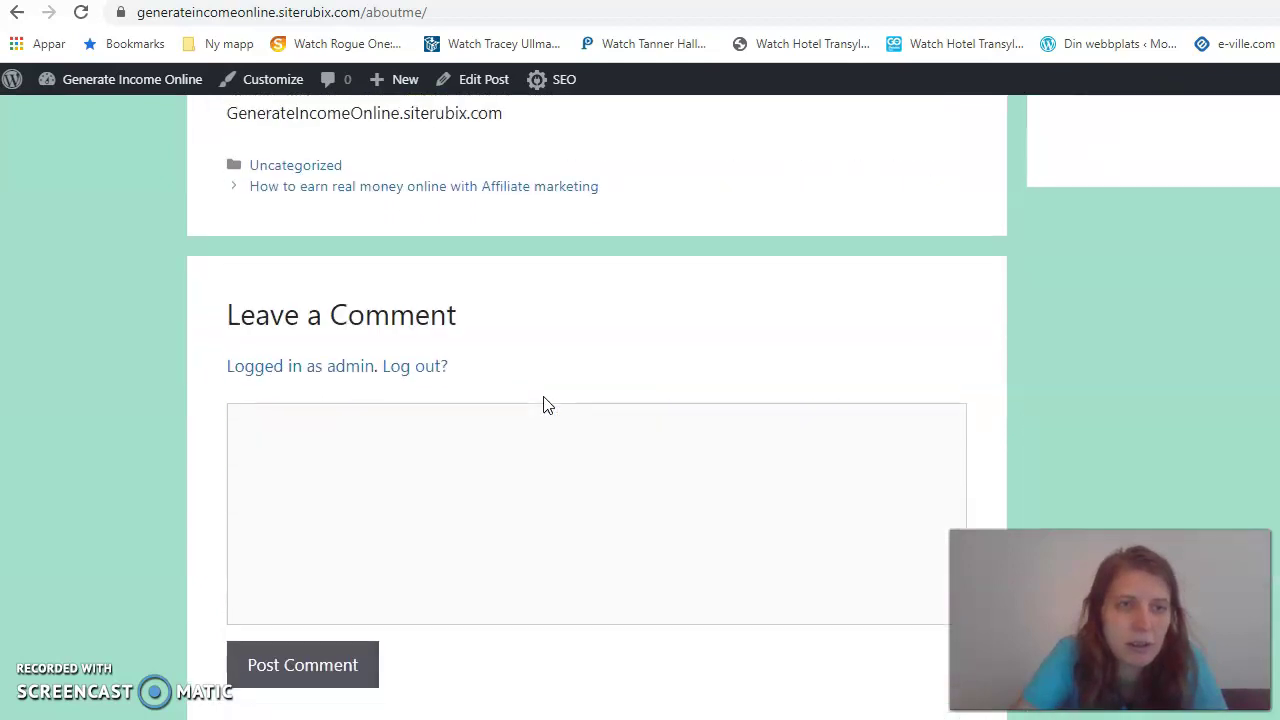
pyautogui.scroll(14, 545, 405)
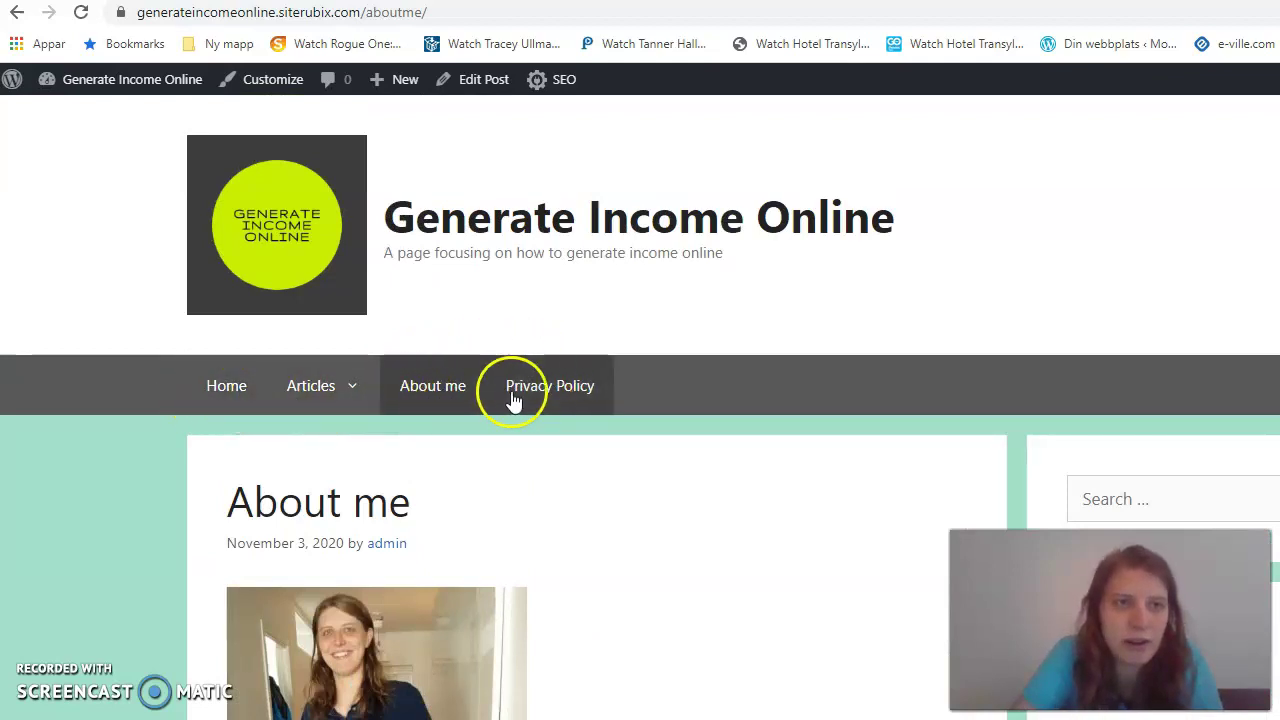
# - Open the theme customizer for the About me page and go to its Menus settings
pyautogui.click(266, 97)
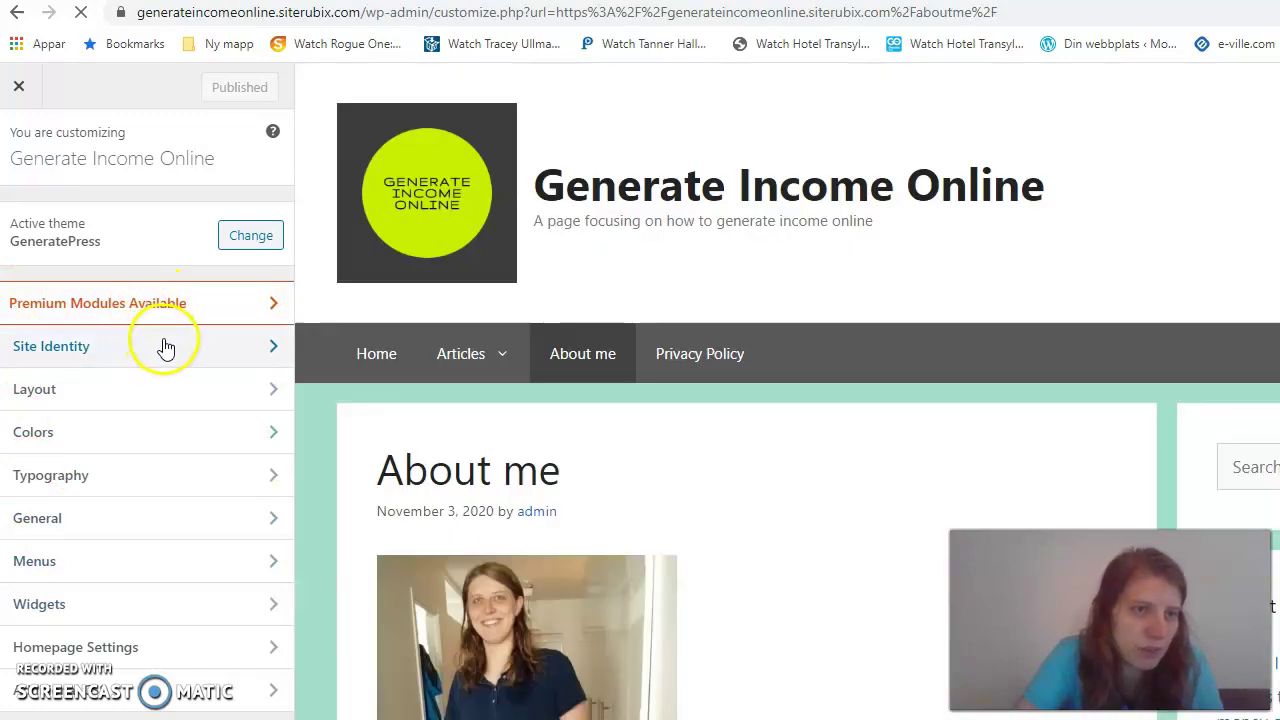
pyautogui.click(149, 567)
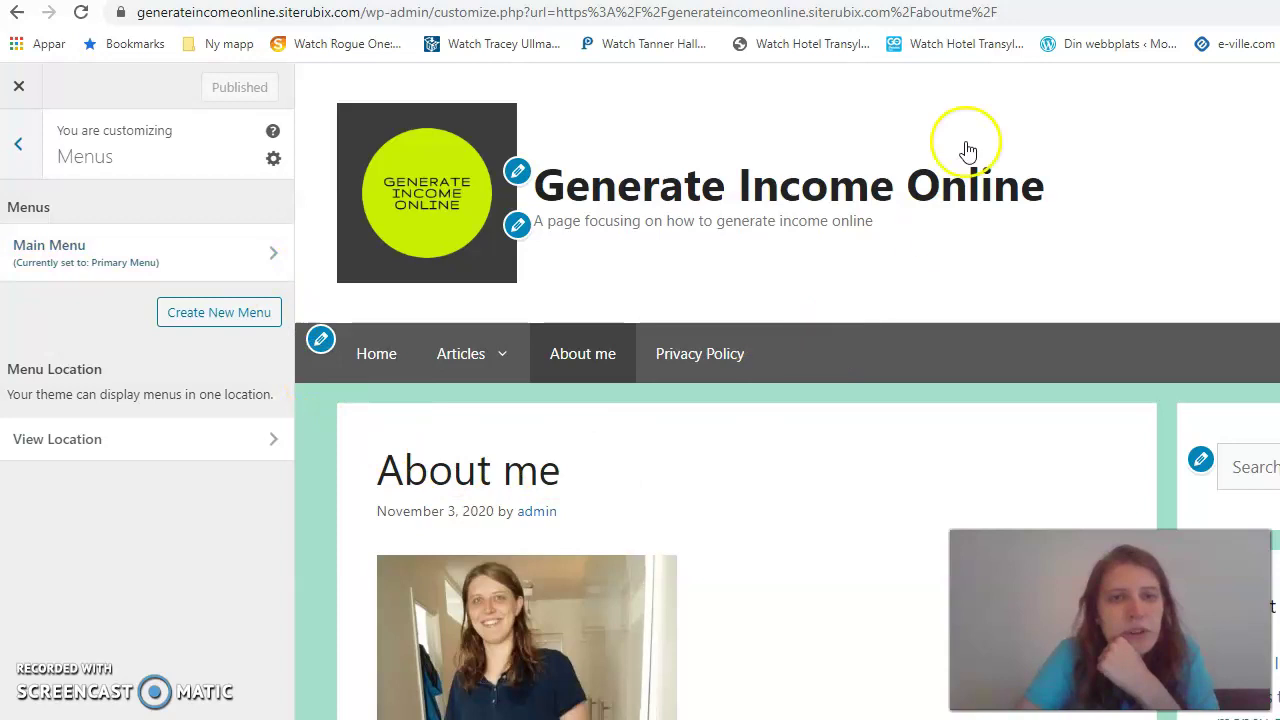
# - Examine the customizer preview of the About me page, including its text sections, sidebar widgets and site header
pyautogui.scroll(-10, 923, 497)
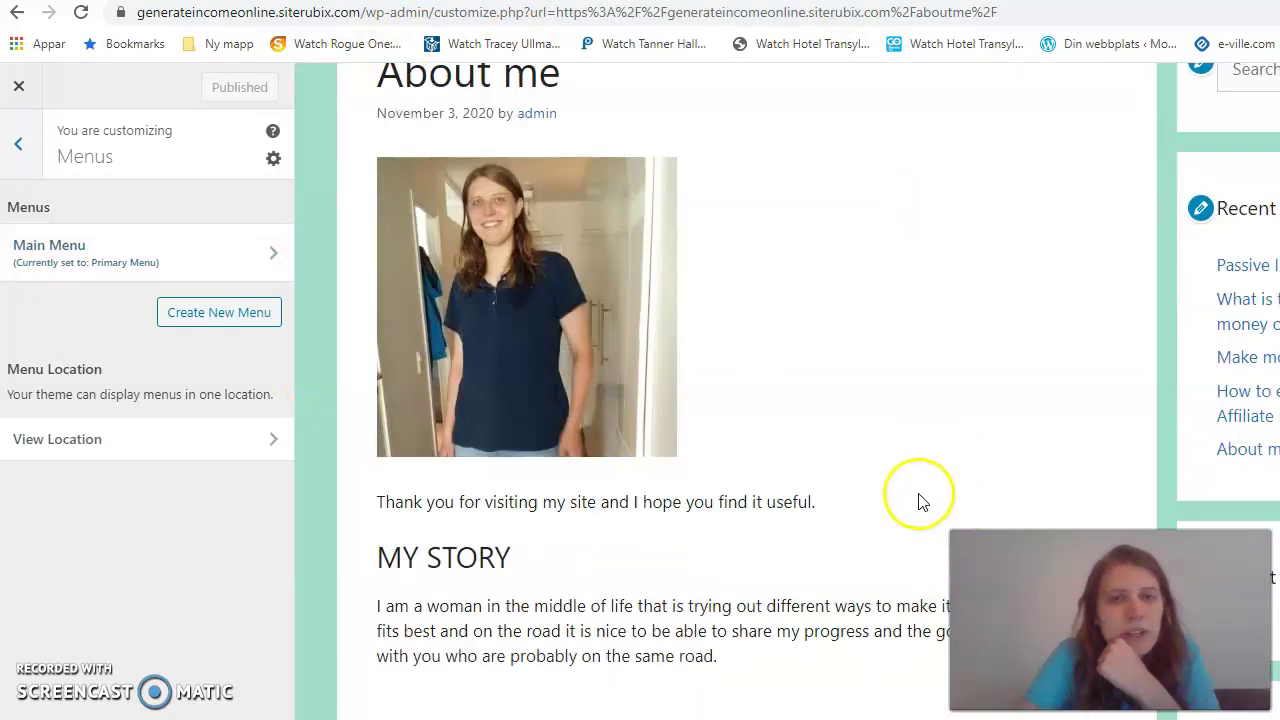
pyautogui.scroll(-2, 920, 495)
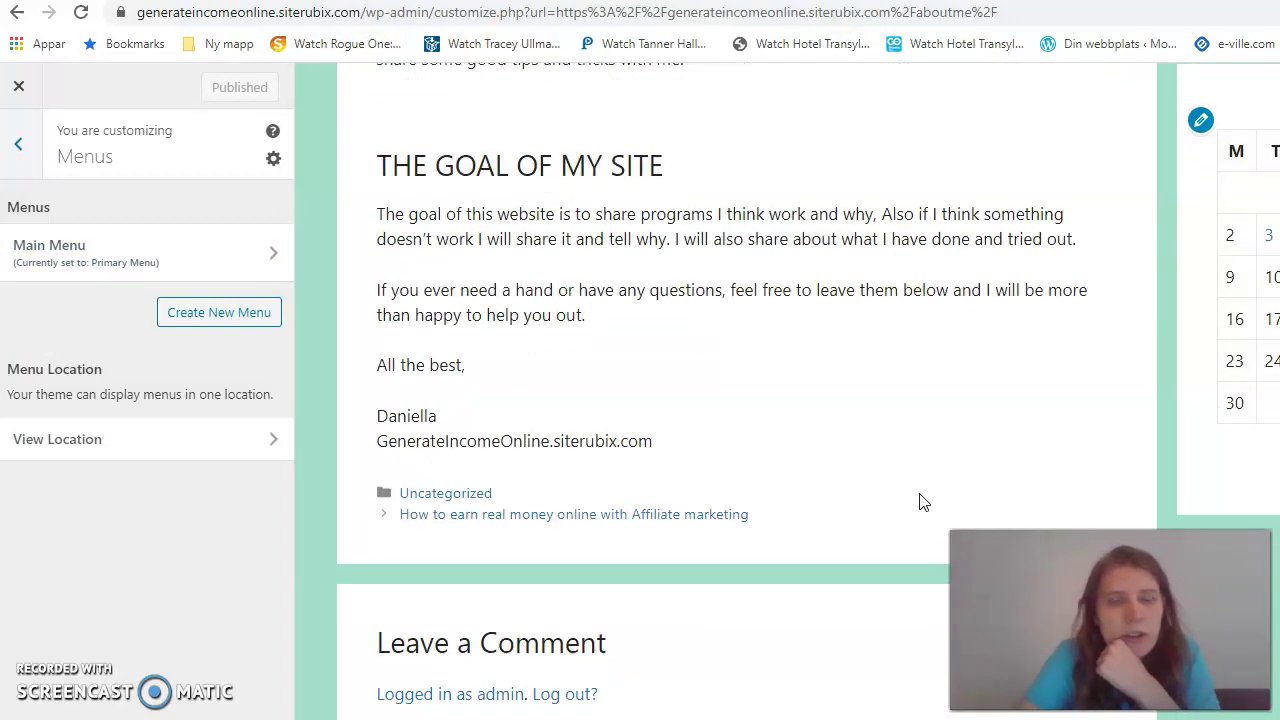
pyautogui.scroll(1, 923, 502)
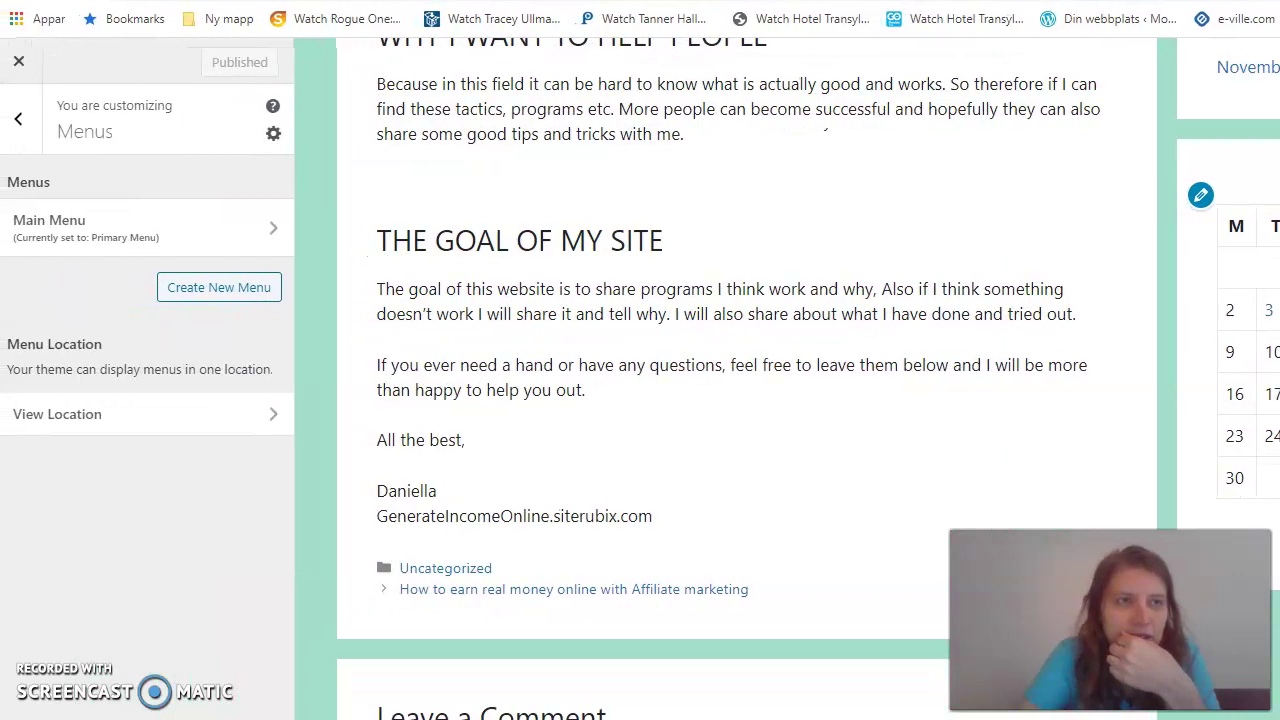
pyautogui.scroll(4, 798, 290)
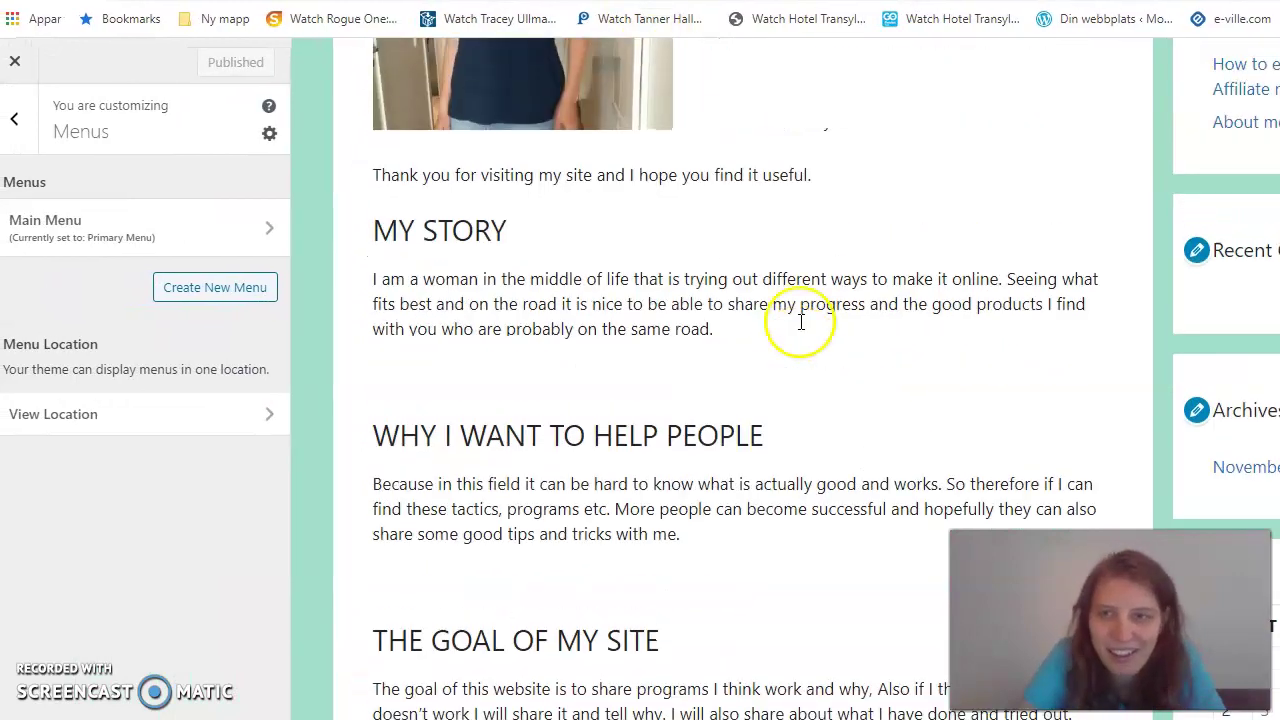
pyautogui.scroll(2, 1123, 457)
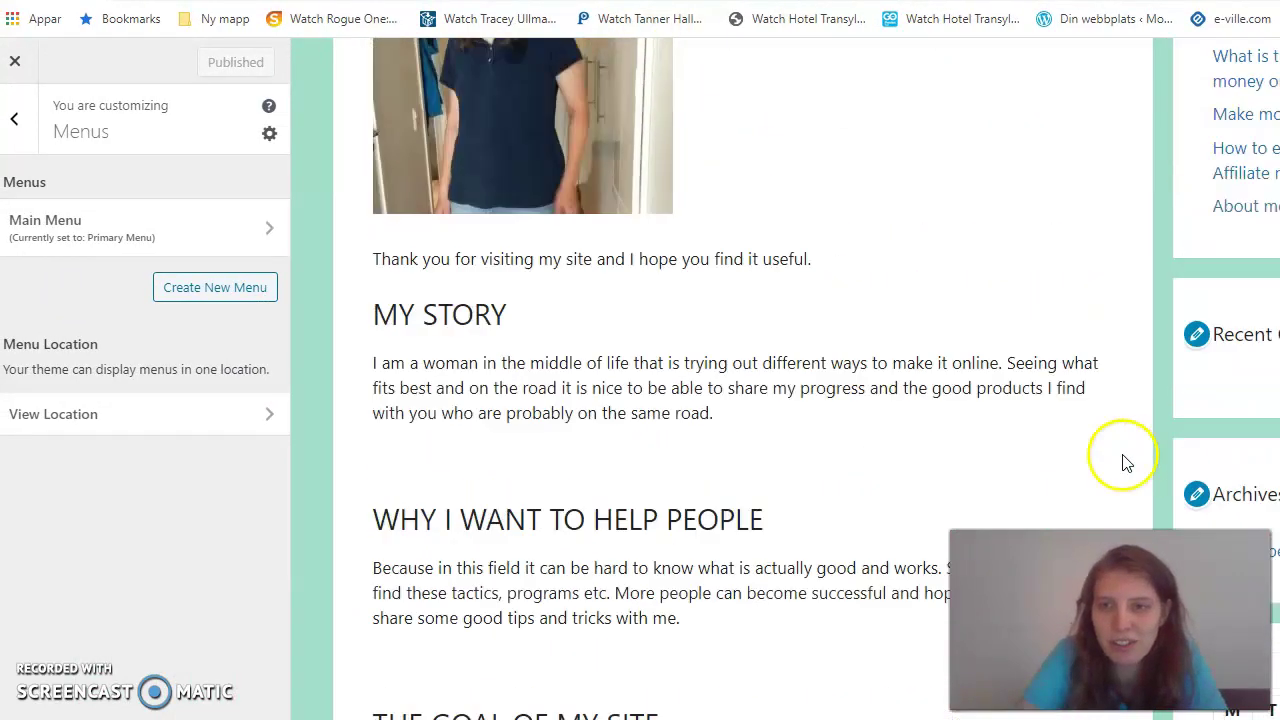
pyautogui.scroll(1, 1177, 334)
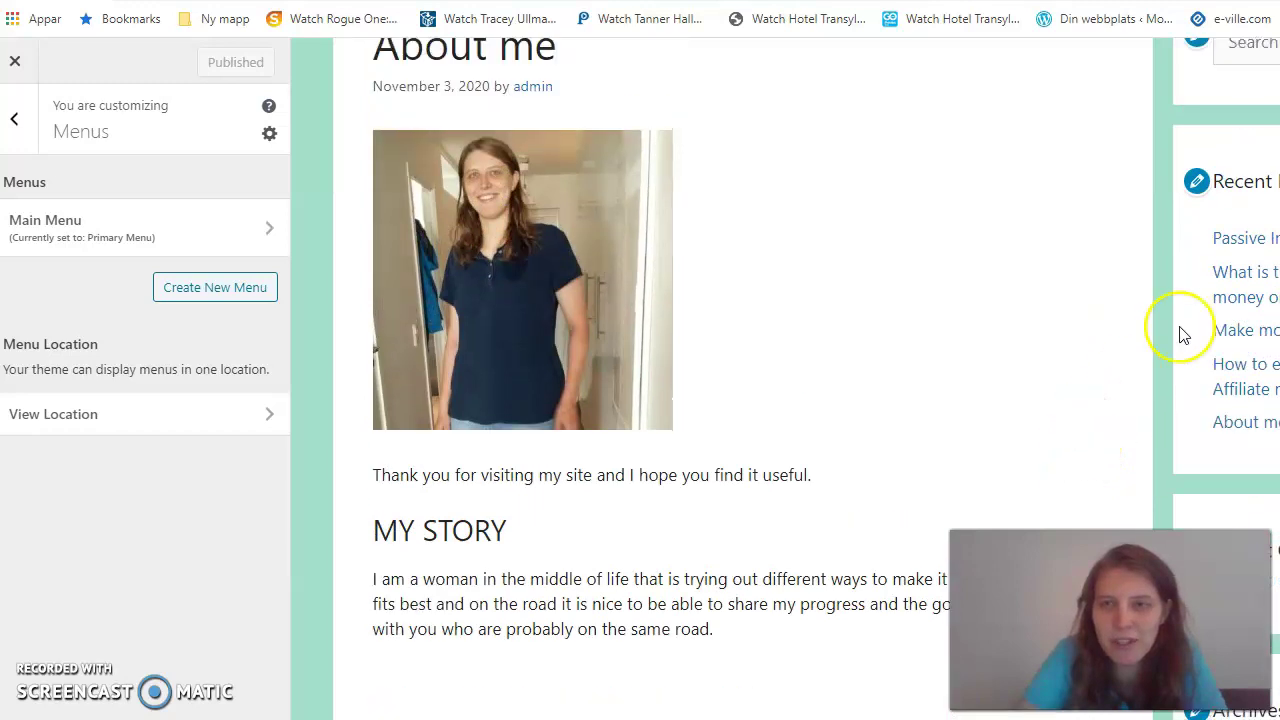
pyautogui.scroll(2, 935, 390)
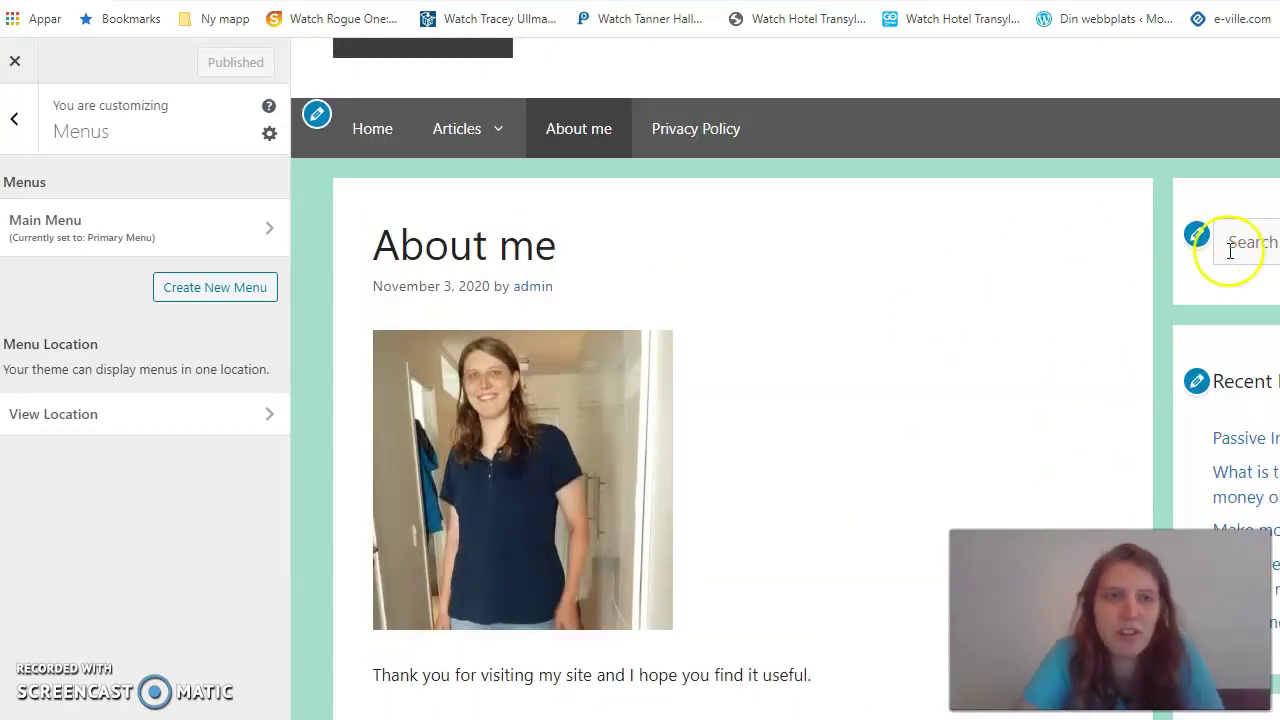
pyautogui.scroll(2, 720, 322)
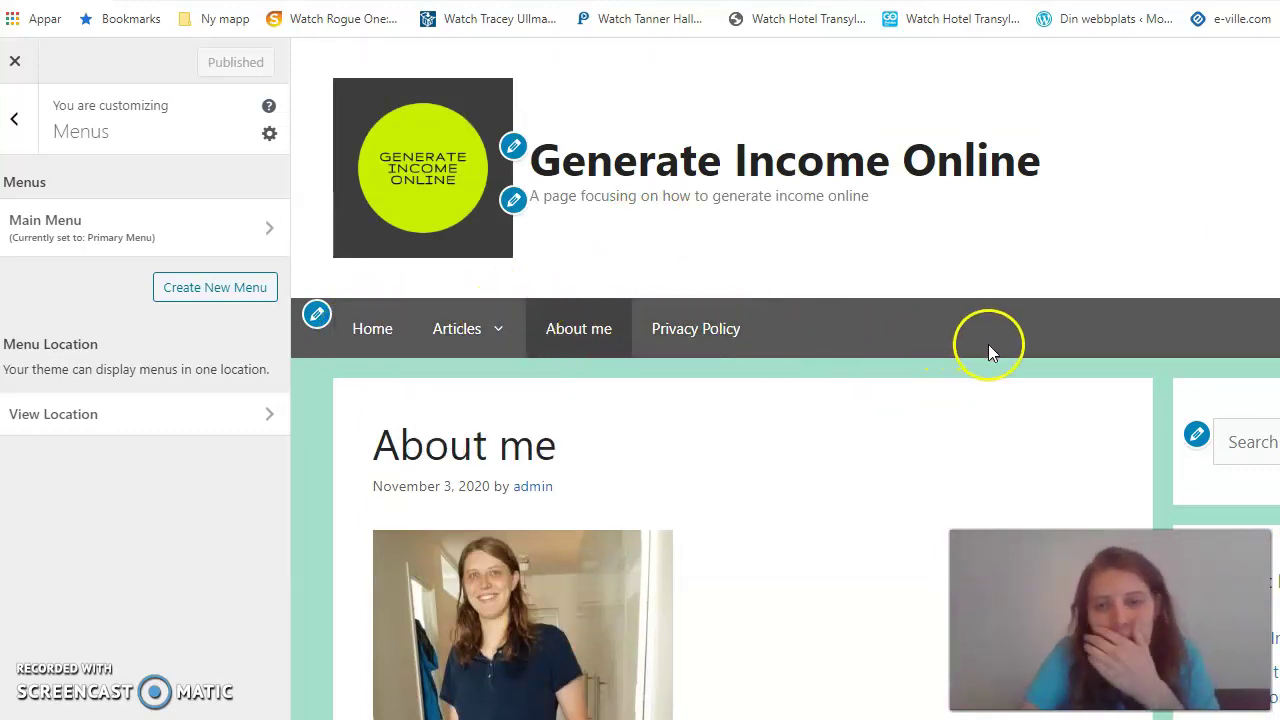
pyautogui.scroll(-2, 988, 344)
pyautogui.scroll(2, 988, 344)
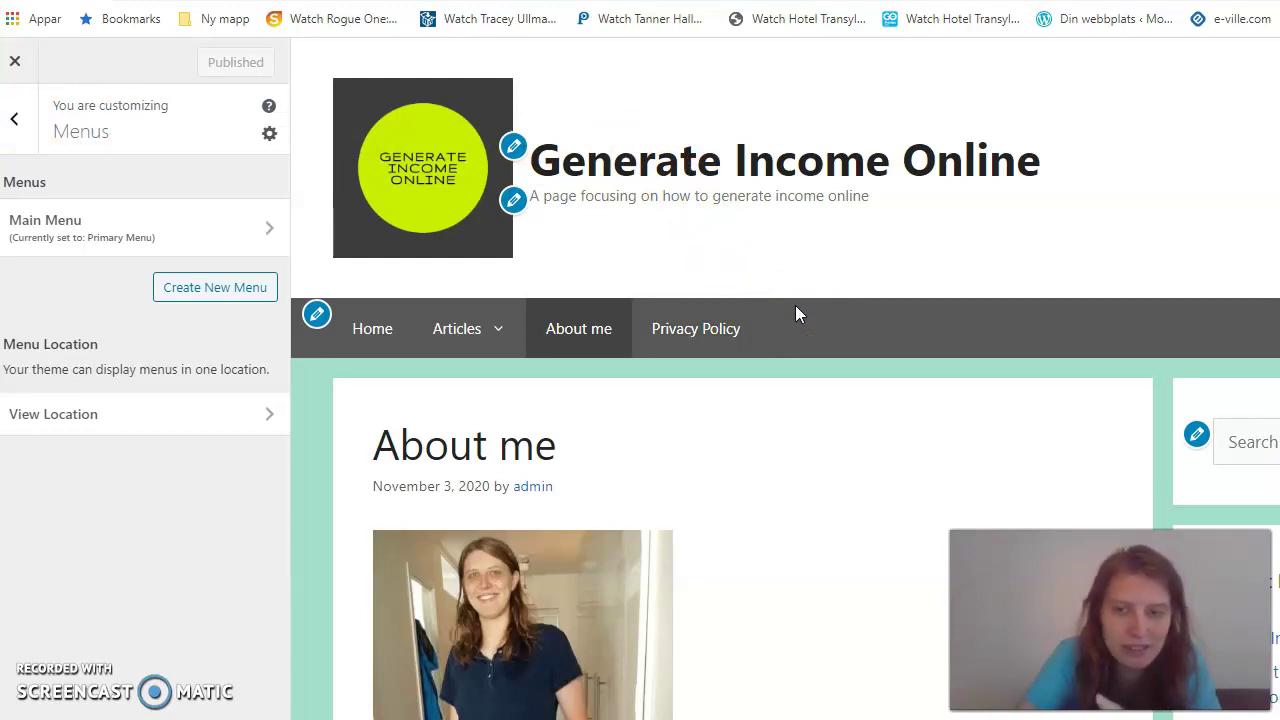
pyautogui.scroll(-3, 797, 312)
pyautogui.scroll(-2, 800, 318)
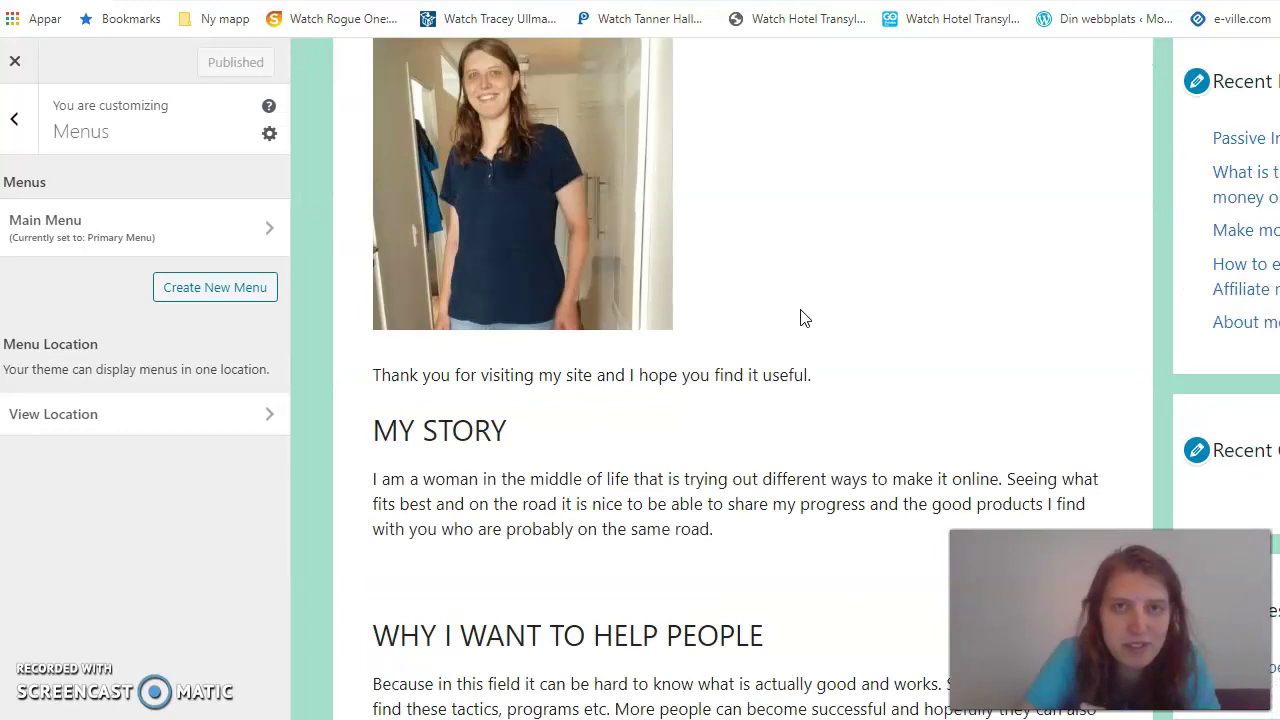
pyautogui.scroll(2, 801, 317)
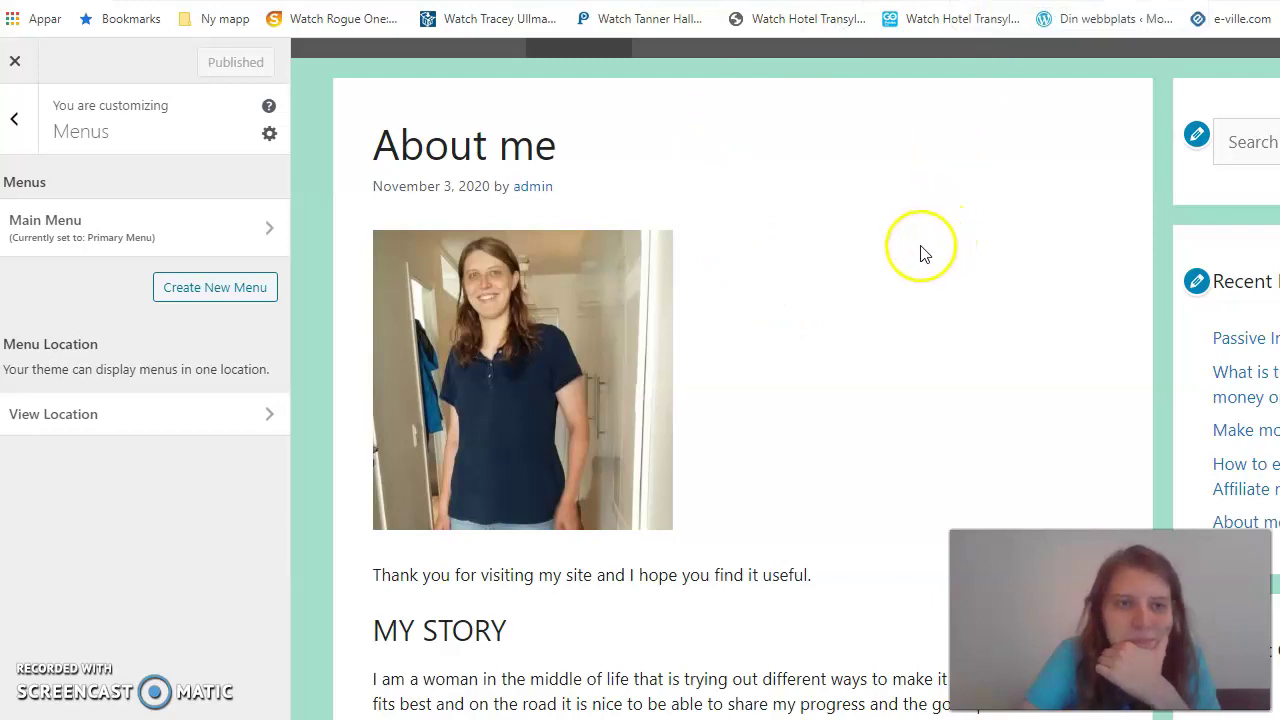
pyautogui.scroll(2, 870, 294)
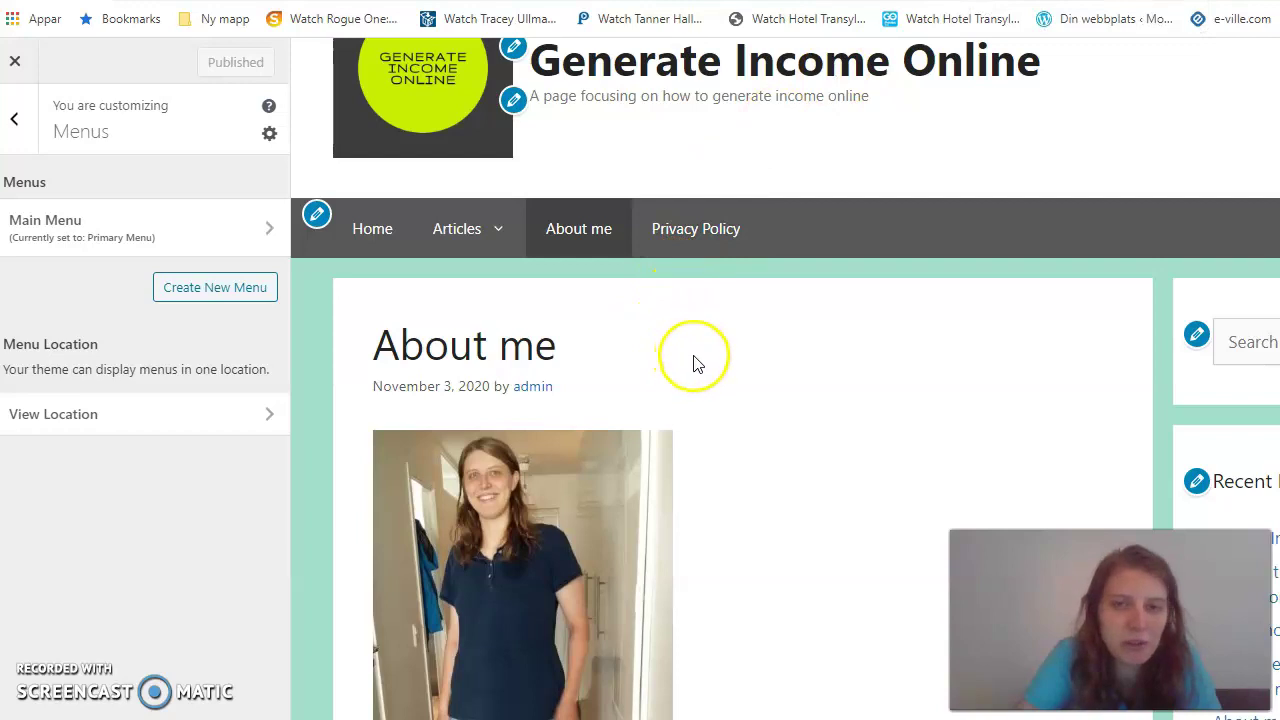
# - Open the customizer's Layout settings and look over the About me preview from the site header to the comment form
pyautogui.scroll(-1, 697, 362)
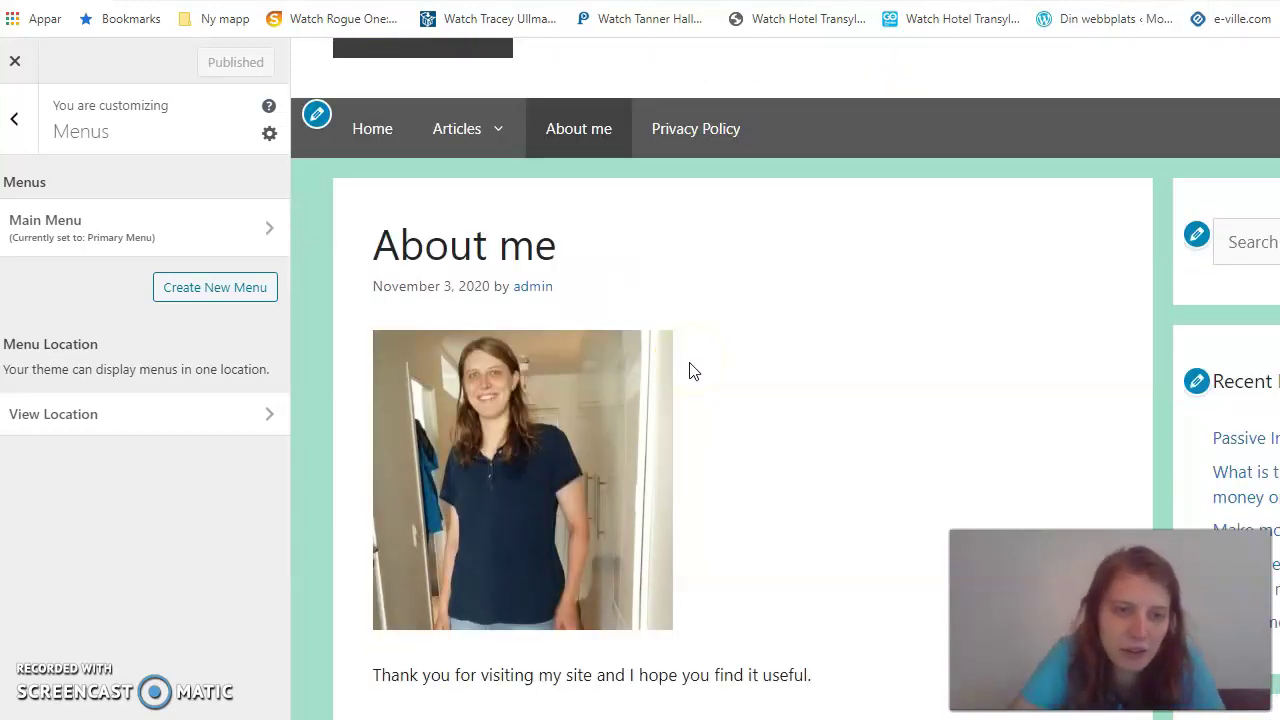
pyautogui.scroll(-2, 689, 371)
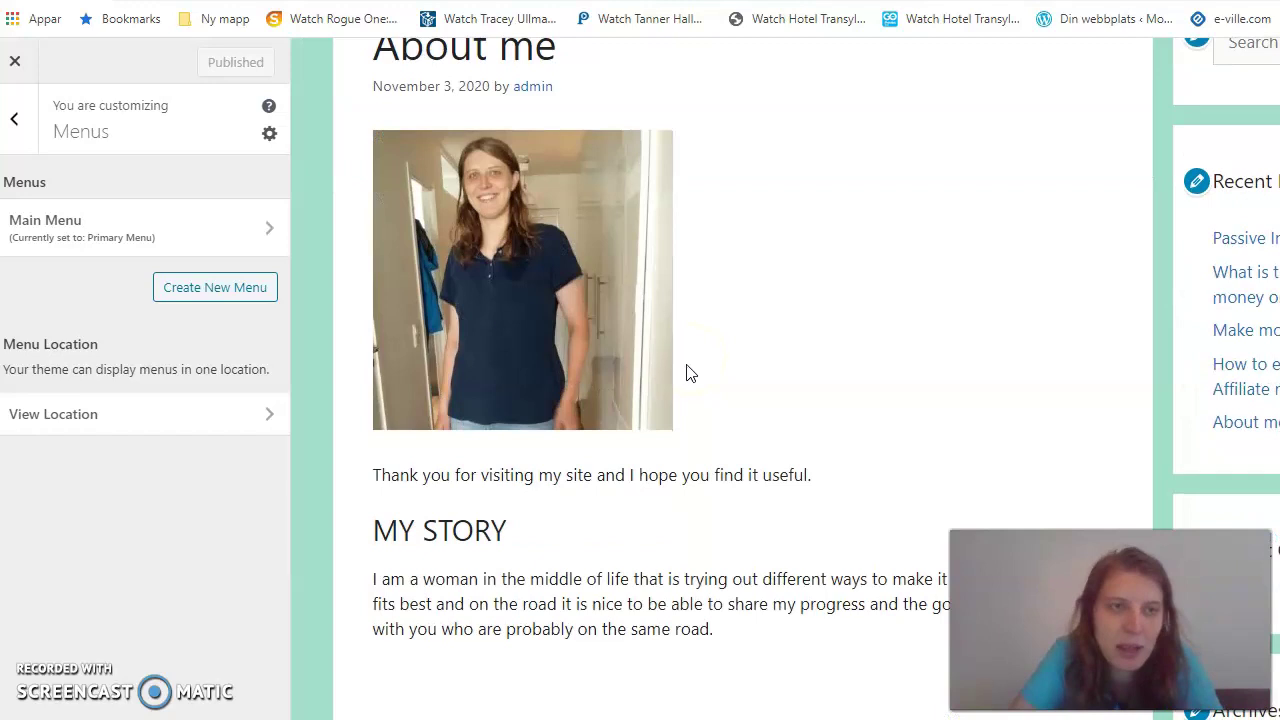
pyautogui.click(17, 133)
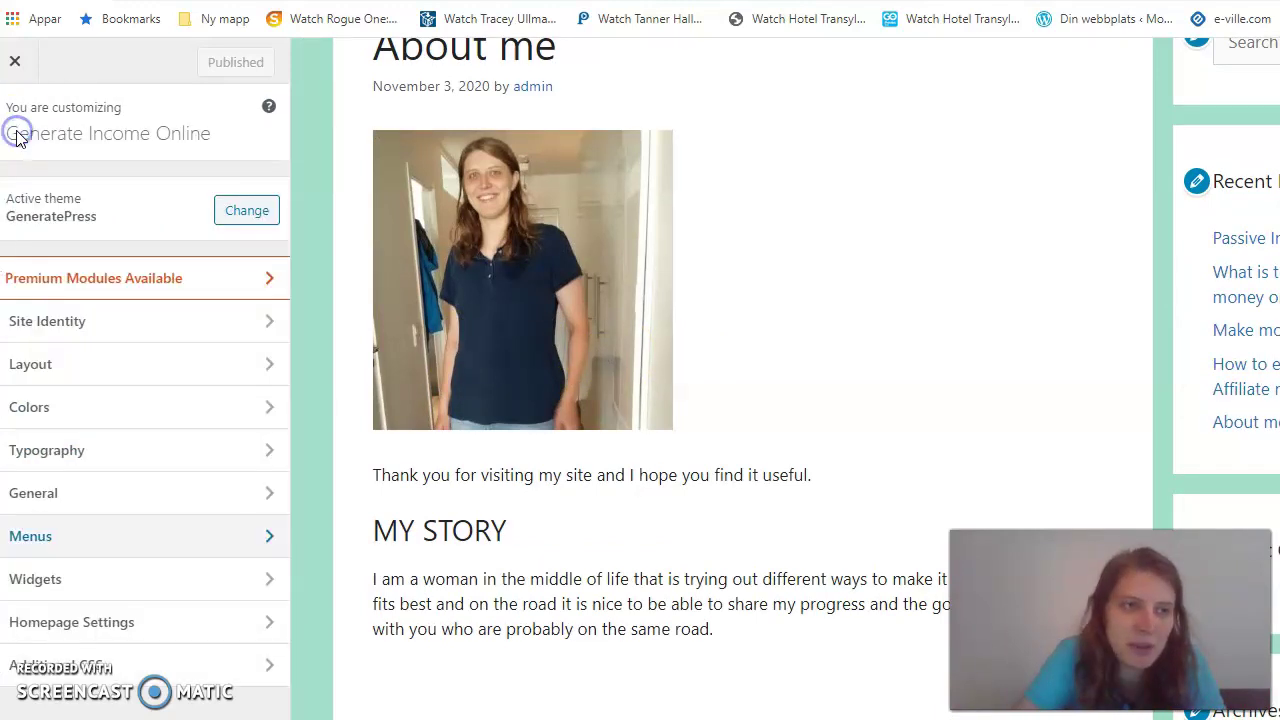
pyautogui.click(145, 376)
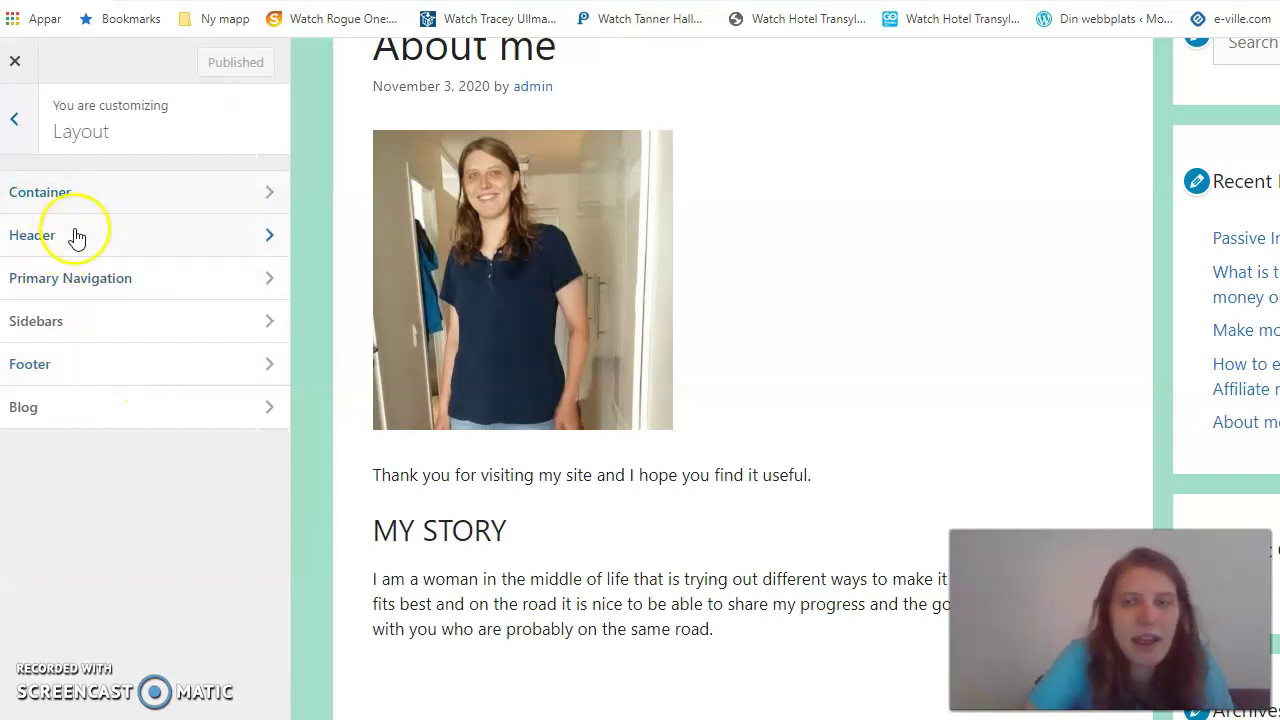
pyautogui.scroll(3, 772, 285)
pyautogui.scroll(1, 778, 290)
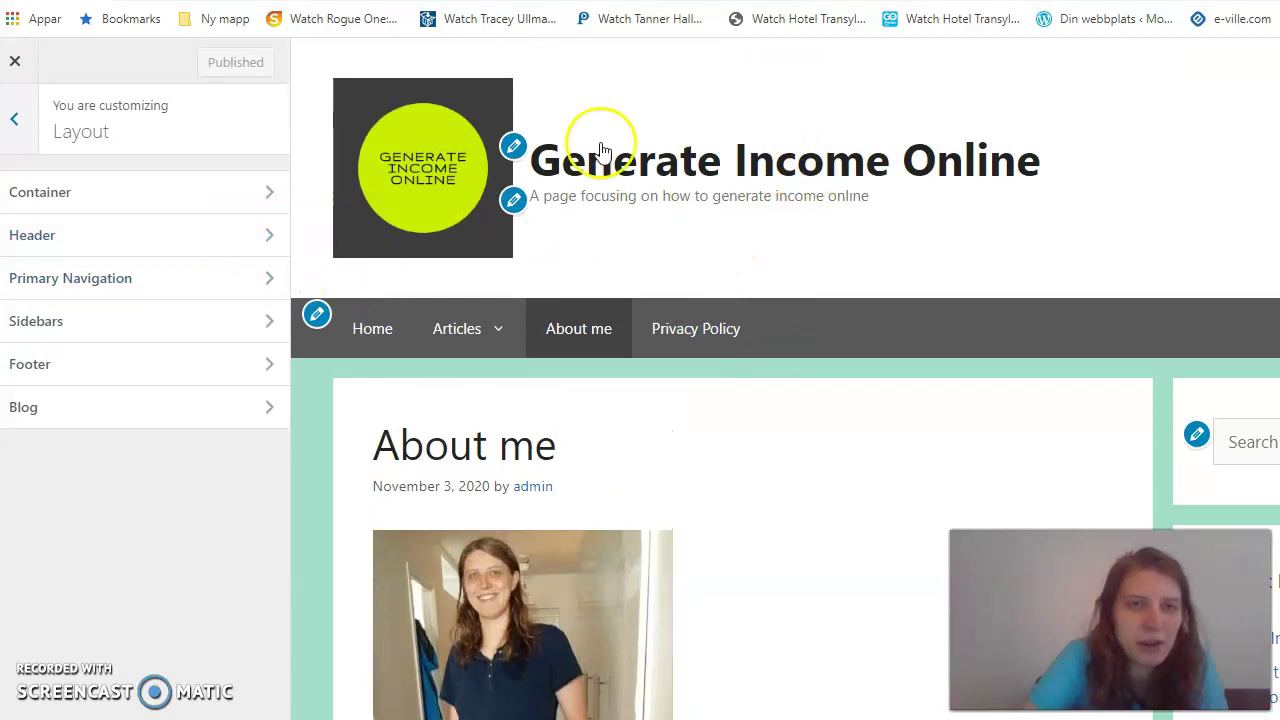
pyautogui.scroll(-15, 718, 260)
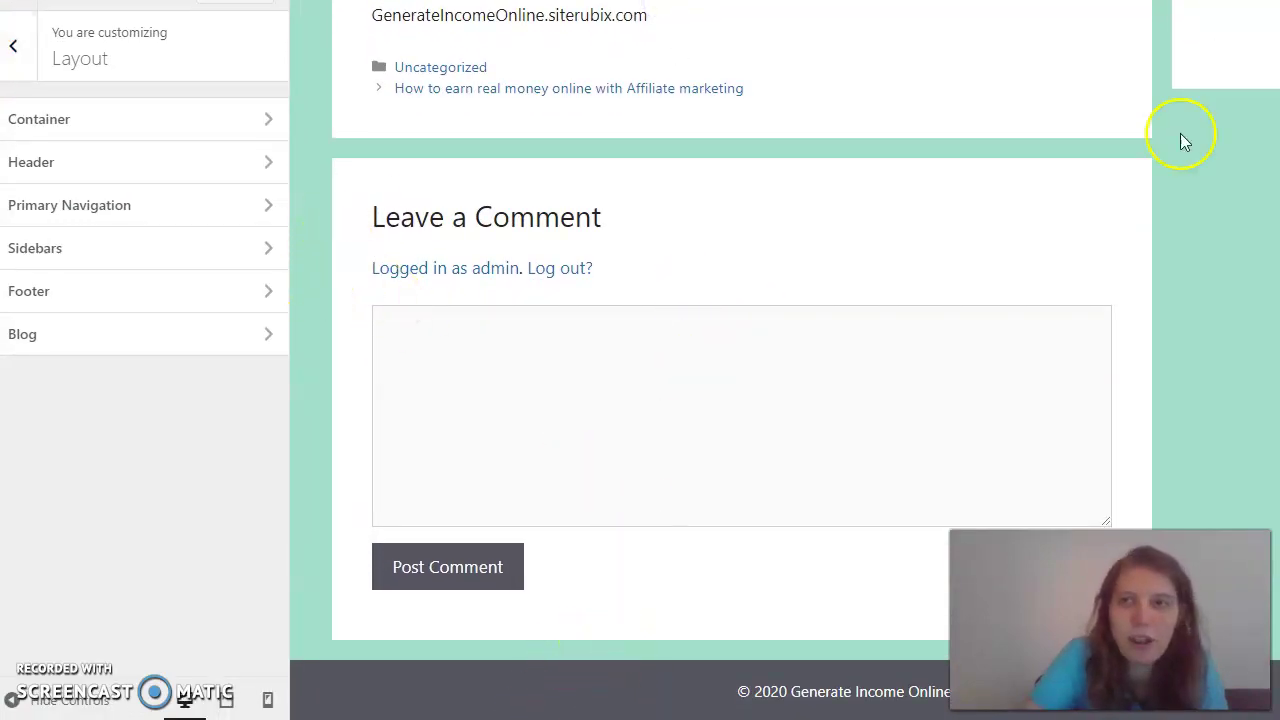
pyautogui.scroll(5, 1000, 143)
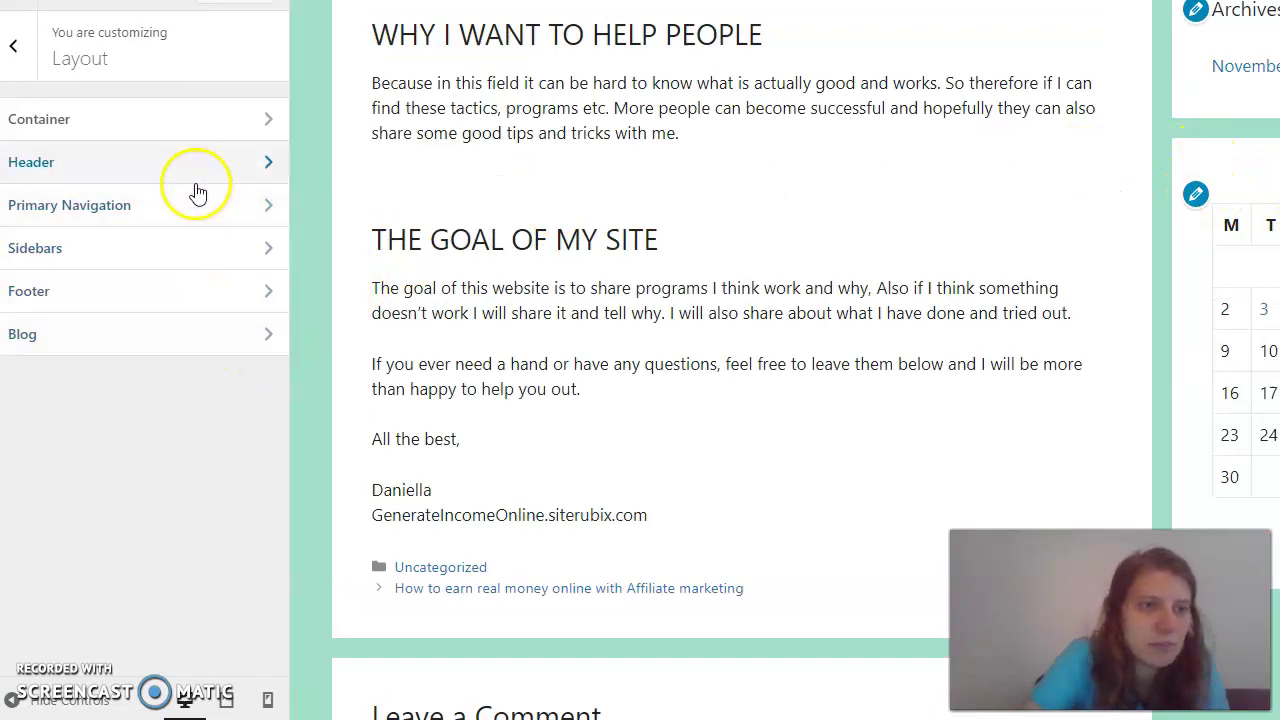
pyautogui.scroll(3, 605, 196)
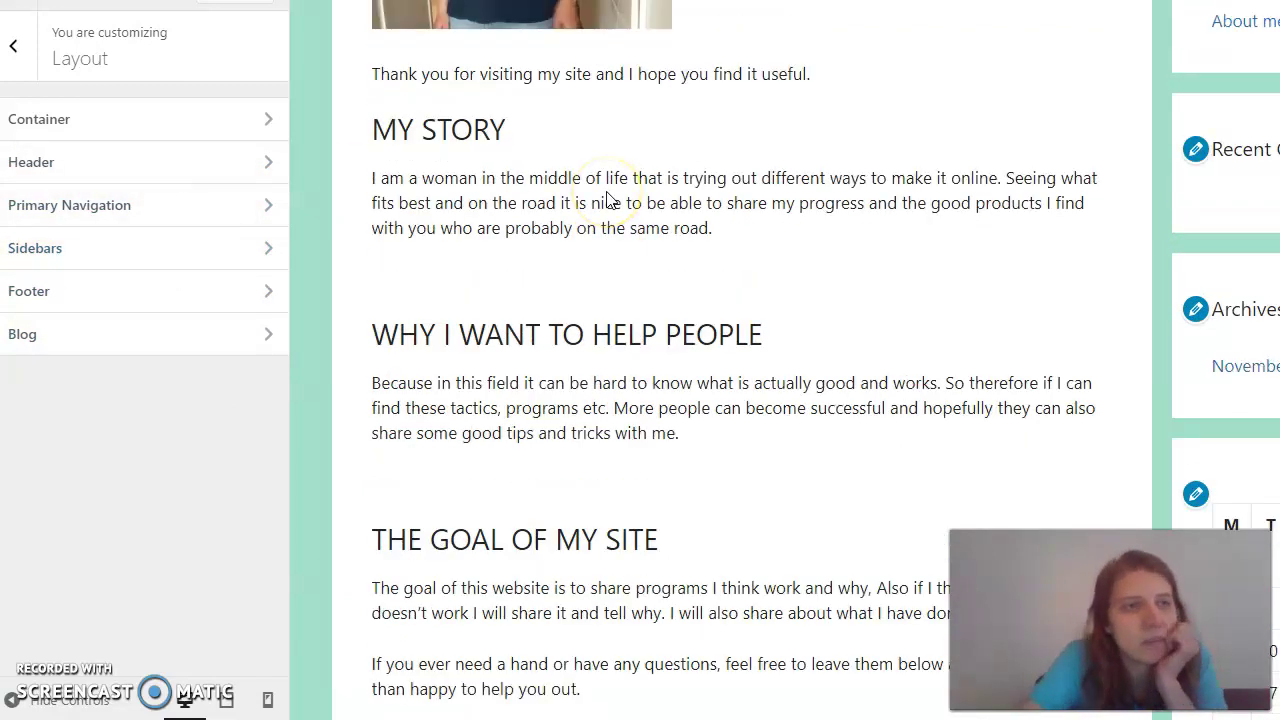
# - Open the Container layout settings, check the Content Layout choices, and return to the Layout sections
pyautogui.click(260, 133)
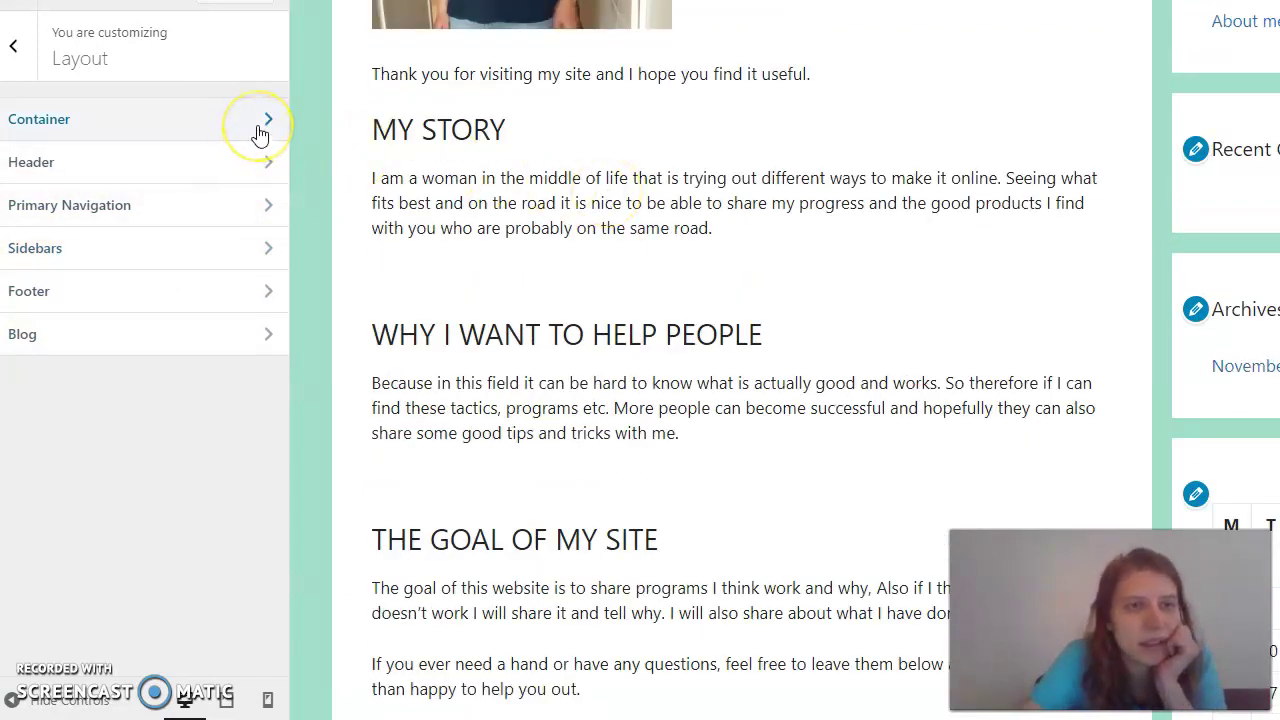
pyautogui.click(262, 134)
pyautogui.click(443, 290)
pyautogui.scroll(5, 440, 285)
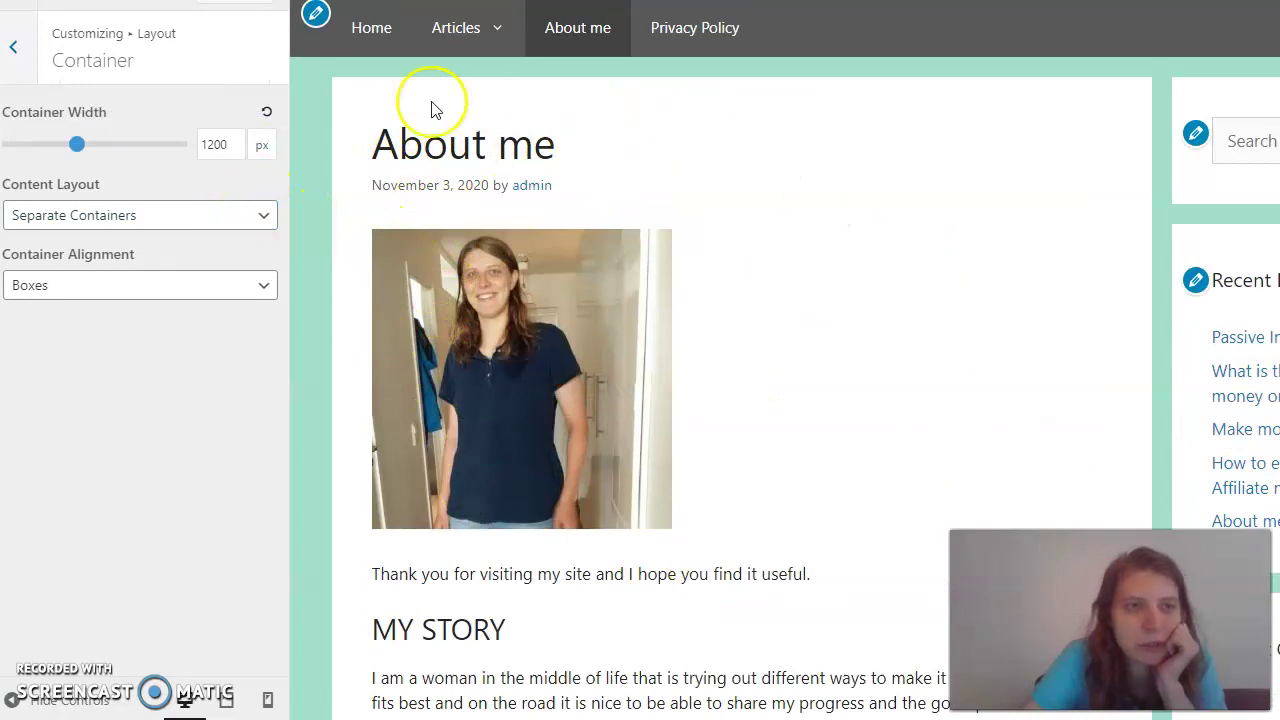
pyautogui.click(262, 220)
pyautogui.click(262, 228)
pyautogui.click(15, 55)
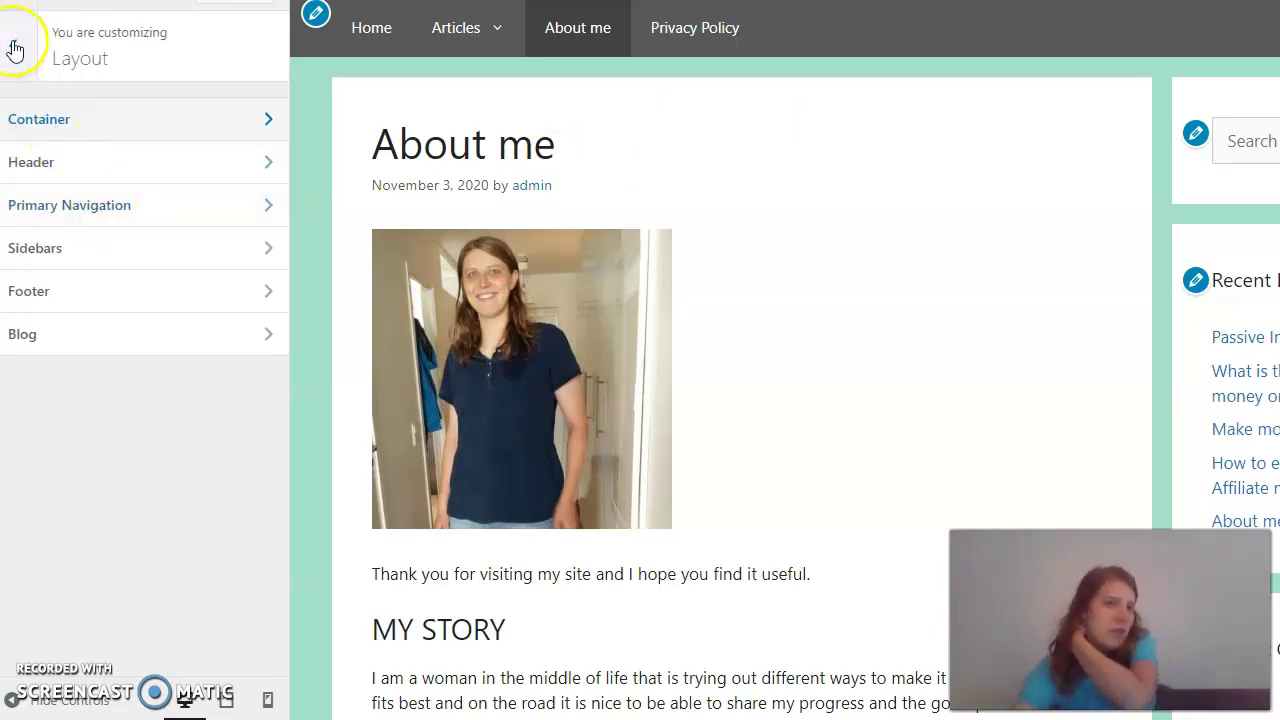
# - Open the Colors settings and look through the background, text, link, blog post title and navigation color options
pyautogui.click(18, 56)
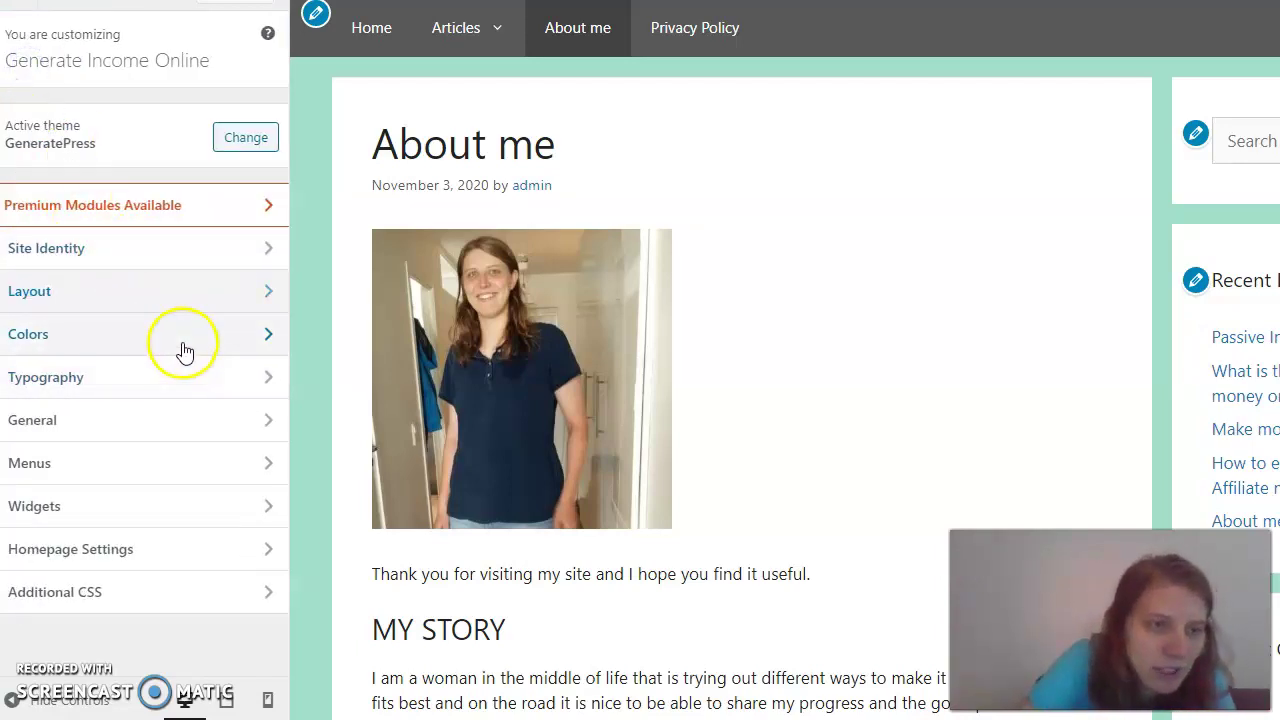
pyautogui.click(183, 346)
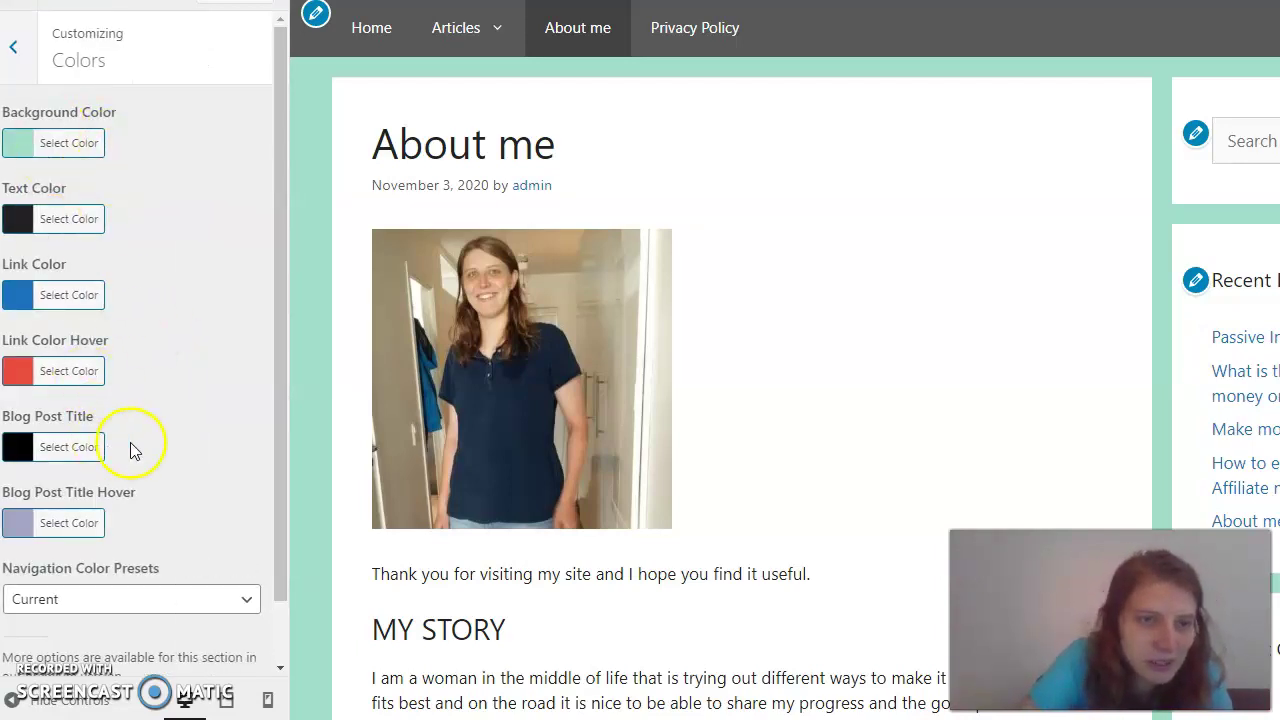
pyautogui.scroll(-1, 170, 404)
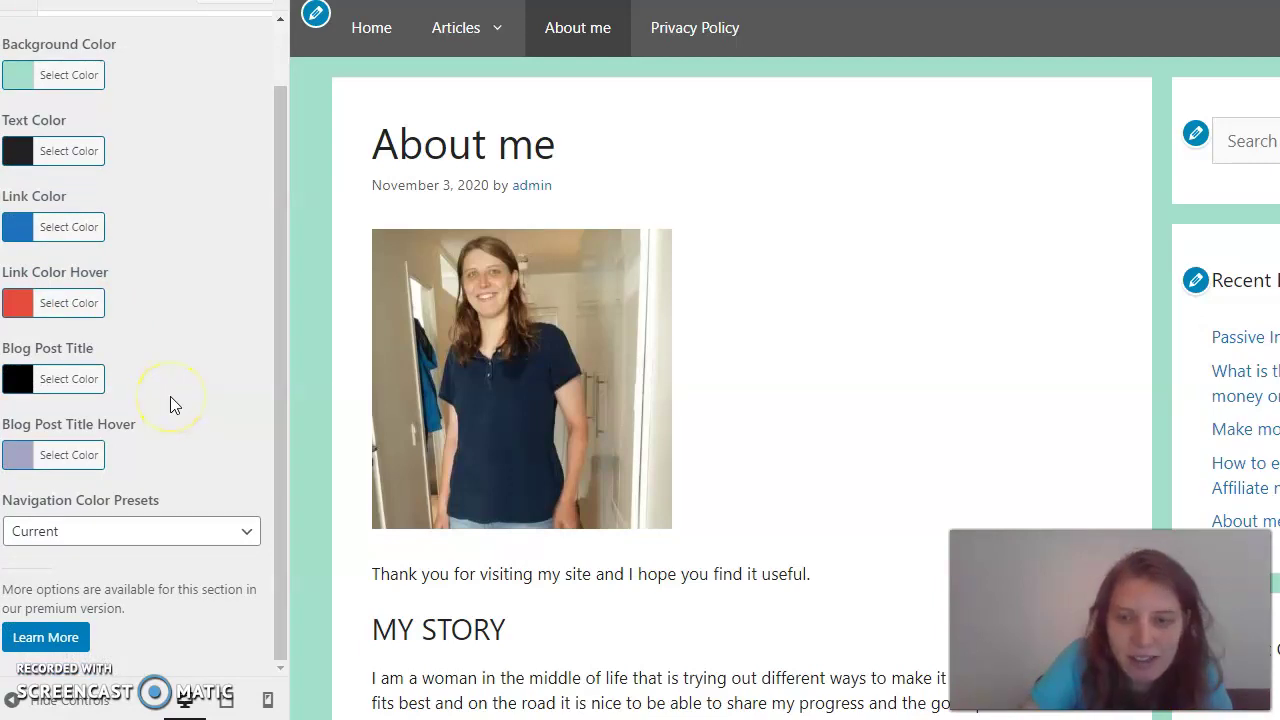
pyautogui.scroll(1, 170, 396)
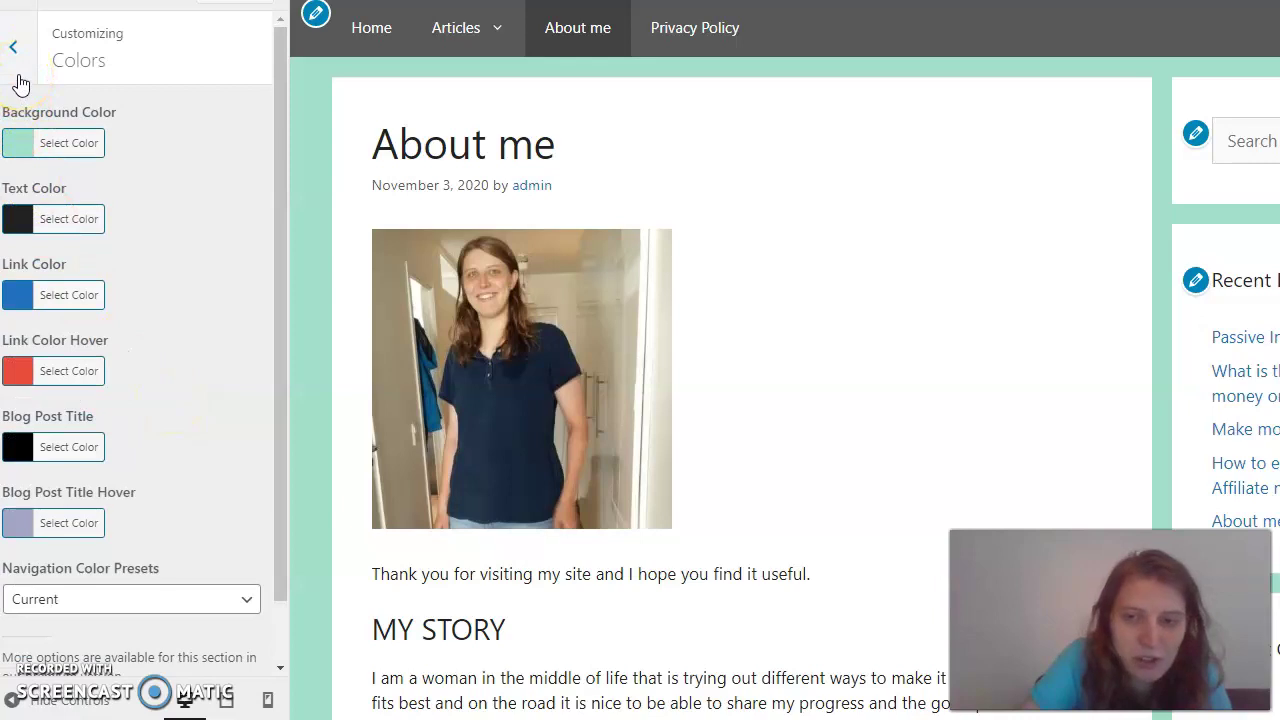
# - View the Typography settings for body and heading fonts, and return to the main customizer sections
pyautogui.click(18, 76)
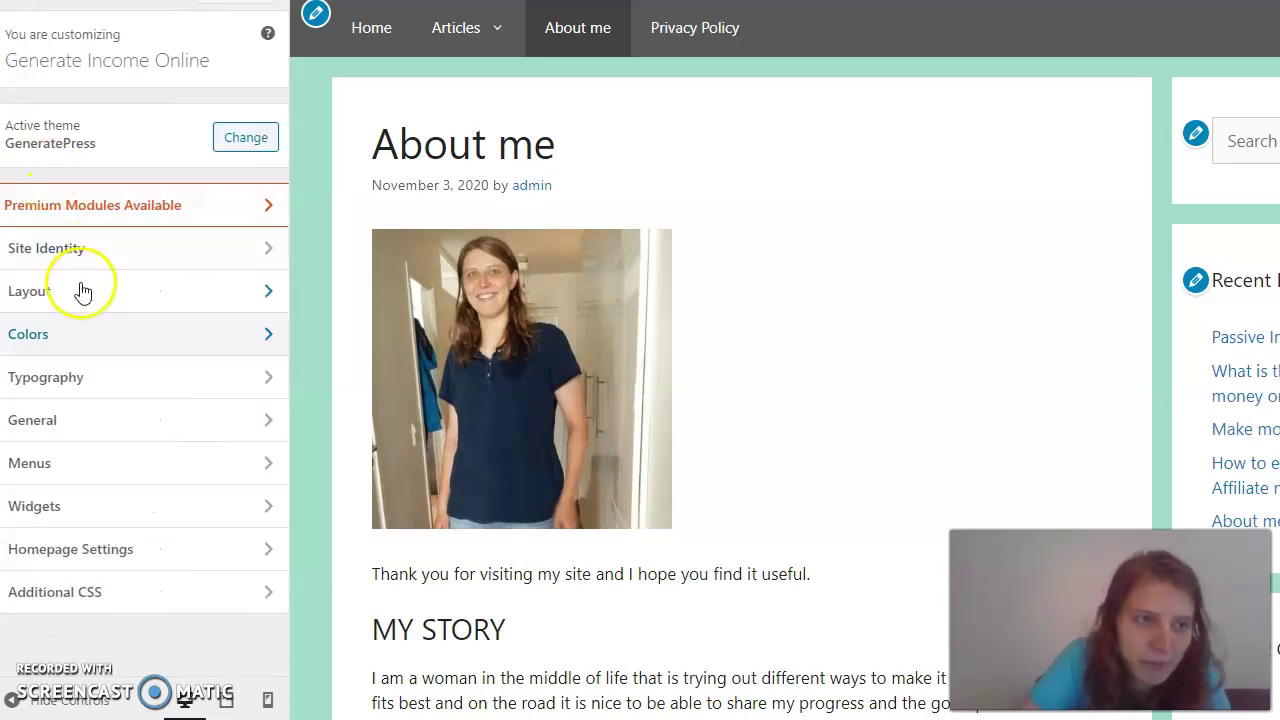
pyautogui.click(105, 386)
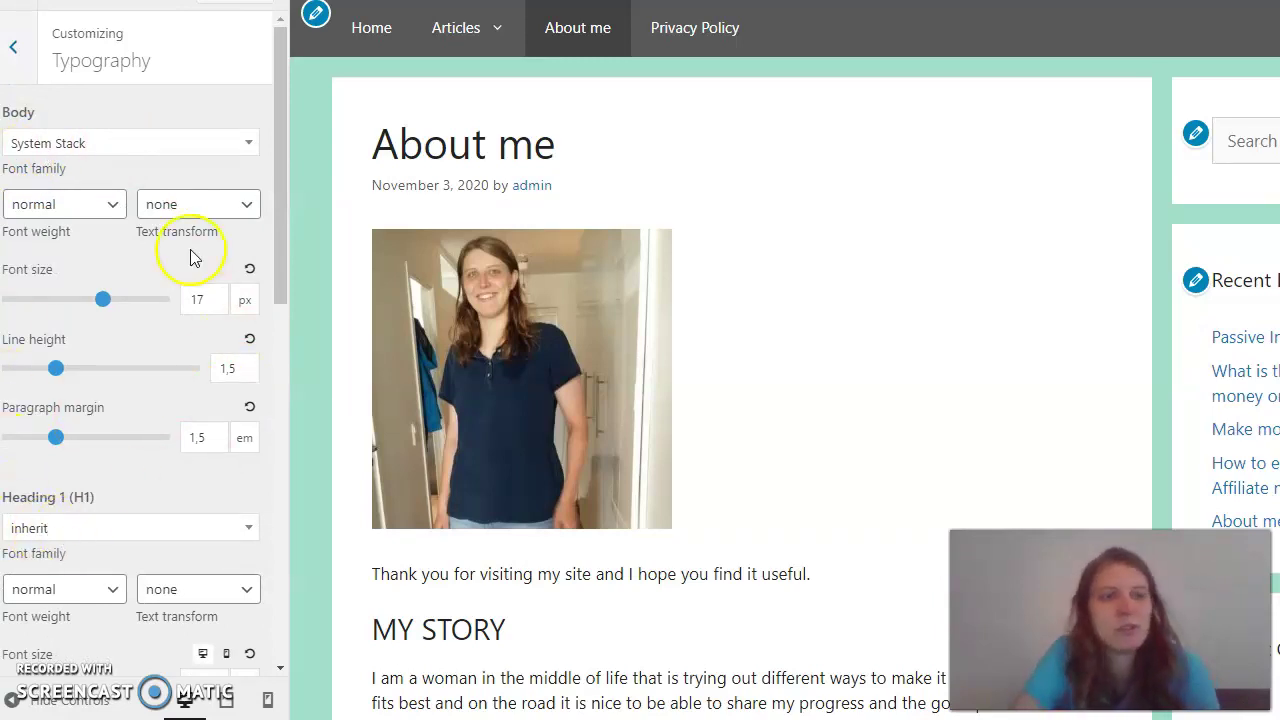
pyautogui.click(13, 46)
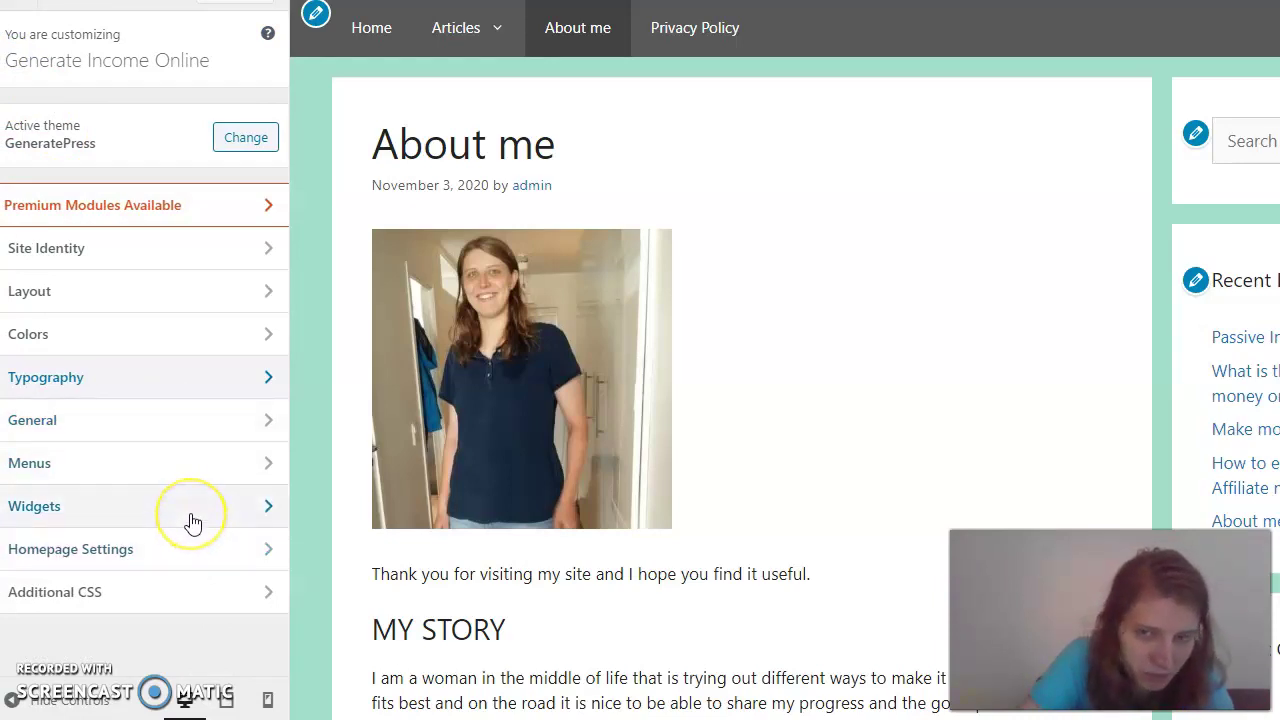
pyautogui.scroll(-3, 714, 463)
pyautogui.scroll(3, 734, 466)
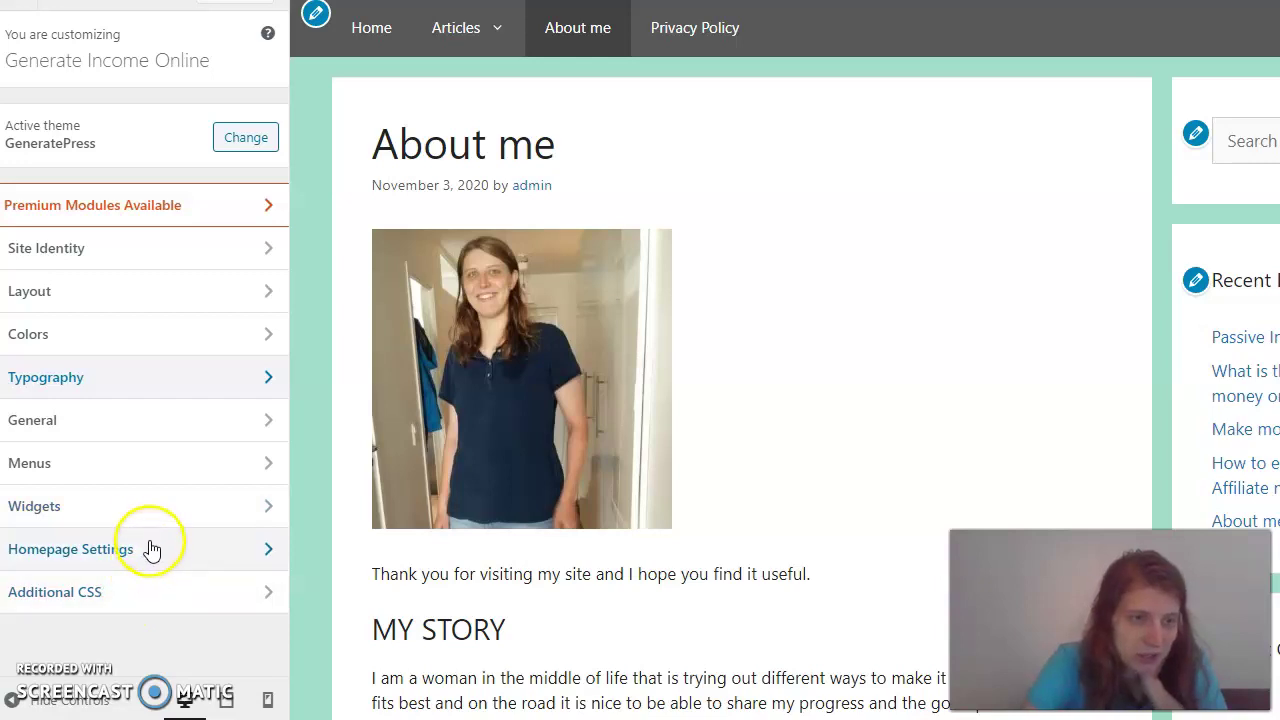
# - Open the Right Sidebar widget area in the Widgets settings and compare it with the About me page preview
pyautogui.click(151, 503)
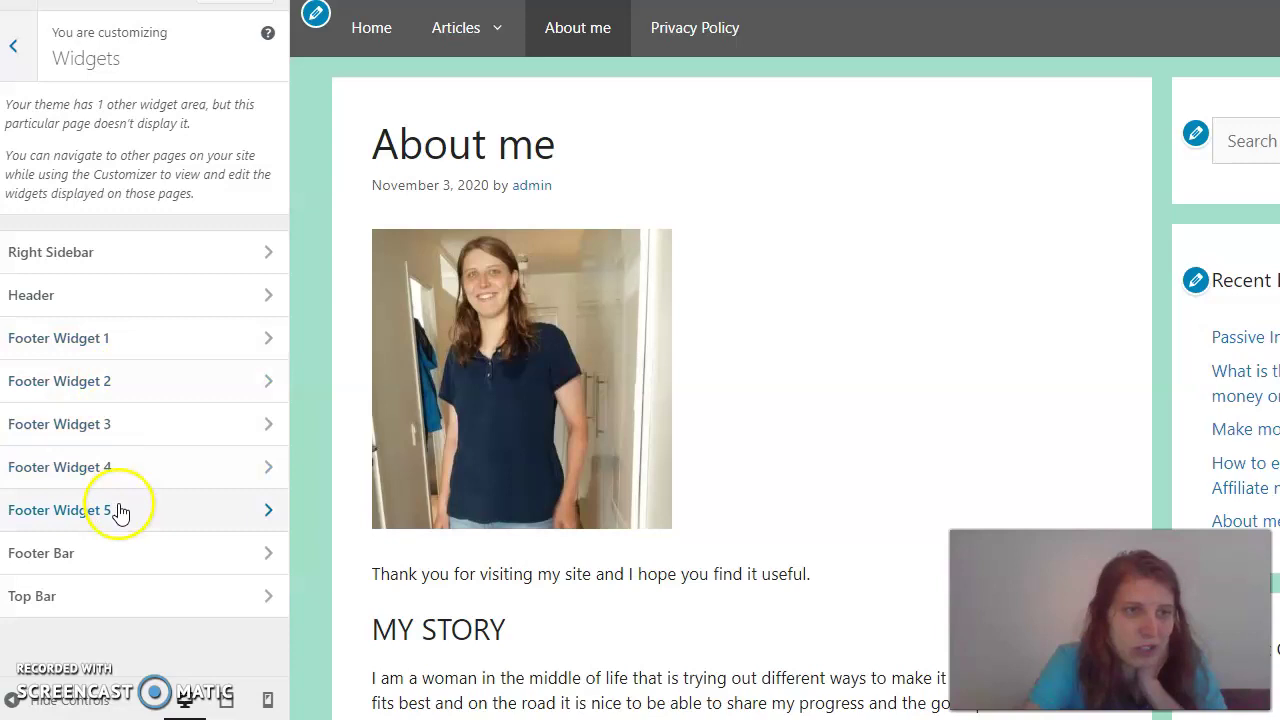
pyautogui.click(184, 255)
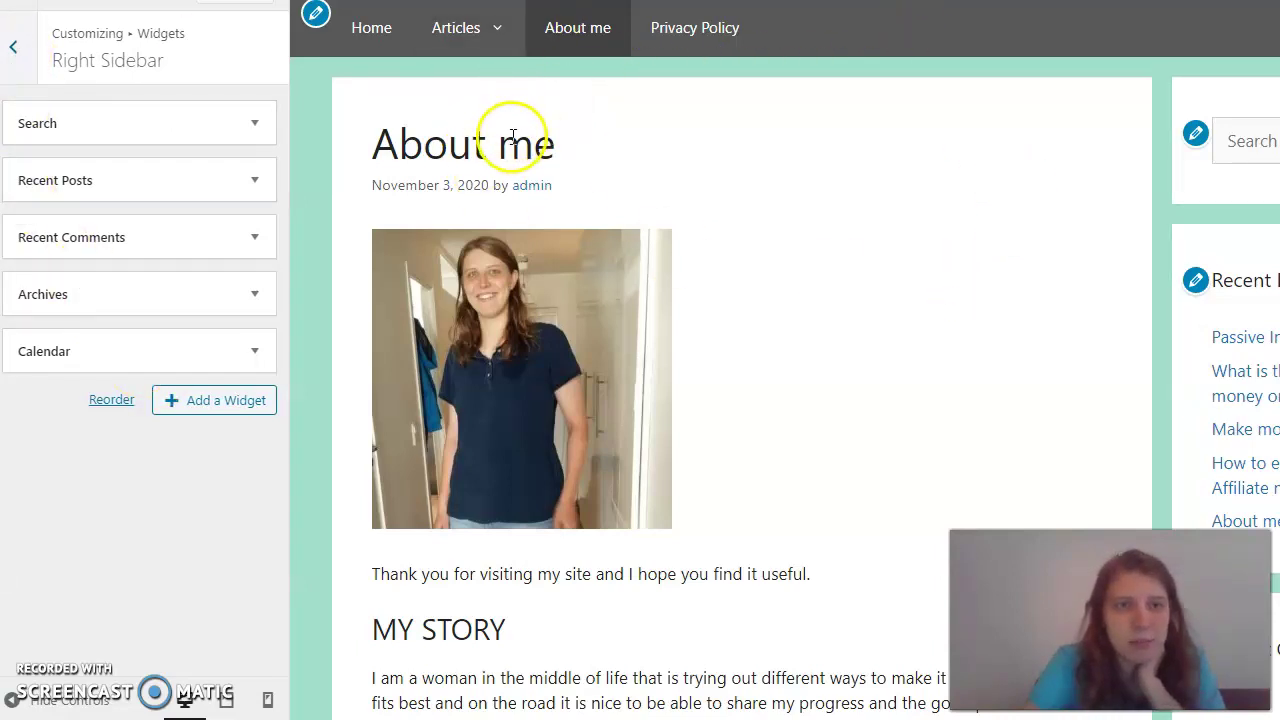
pyautogui.scroll(-1, 729, 208)
pyautogui.scroll(-7, 743, 220)
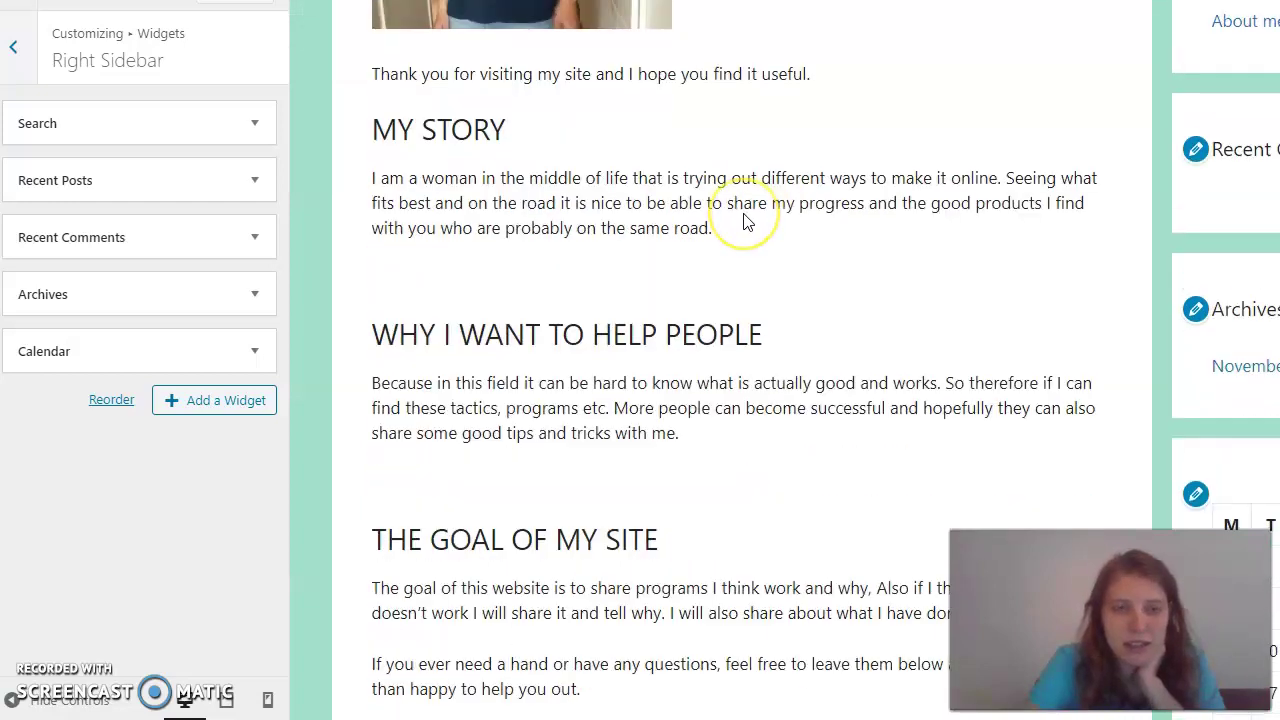
pyautogui.scroll(-4, 743, 220)
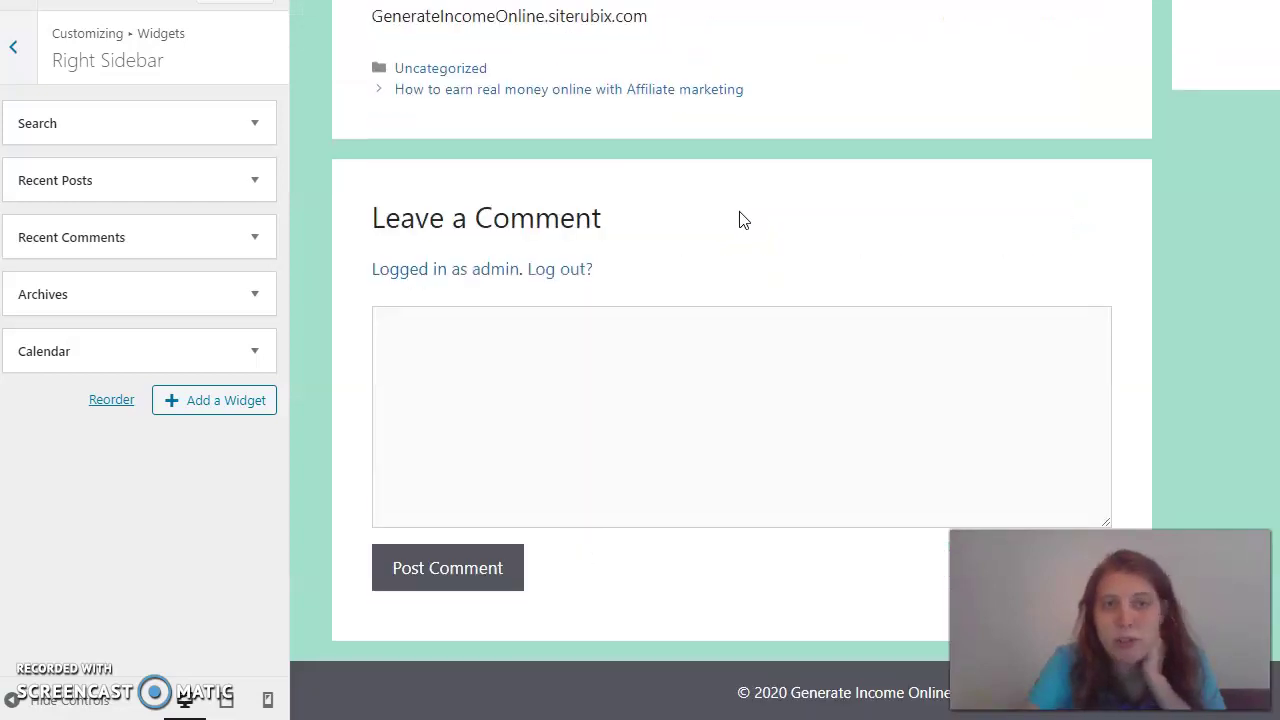
pyautogui.scroll(10, 737, 217)
# - Expand and collapse the Search, Recent Posts, Recent Comments, Archives and Calendar widgets, and return to the widget areas
pyautogui.click(254, 123)
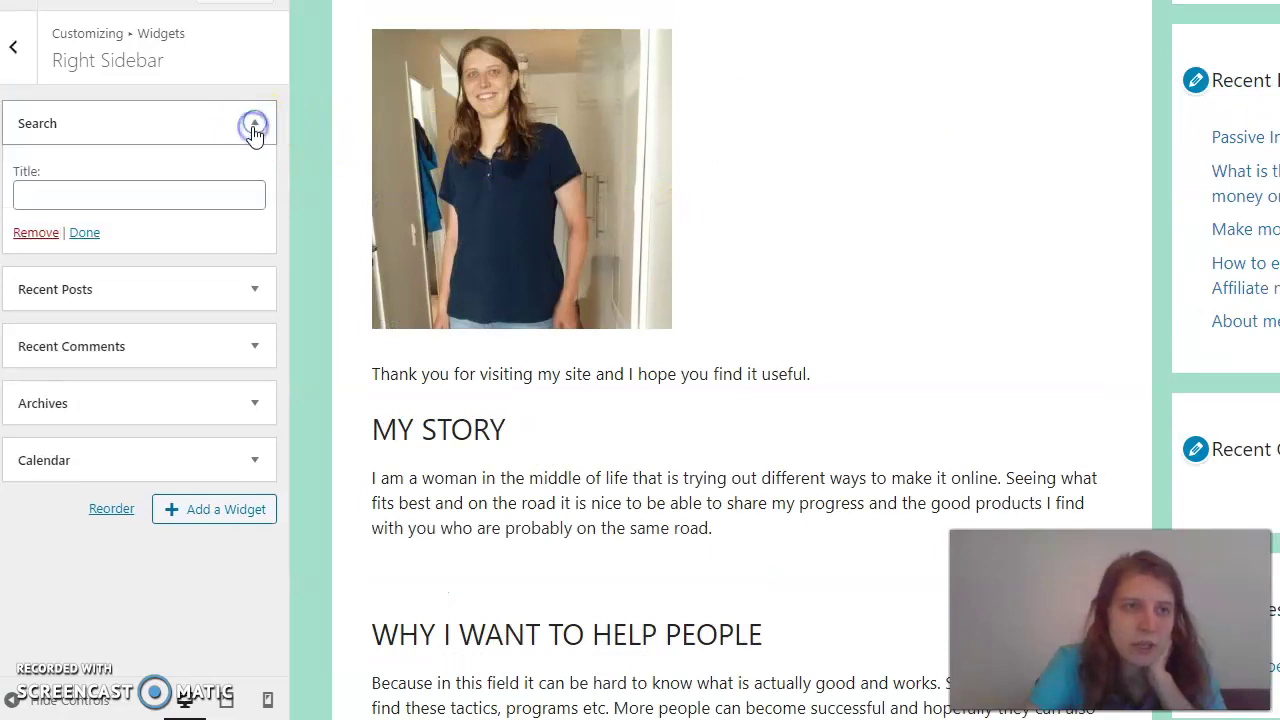
pyautogui.click(234, 123)
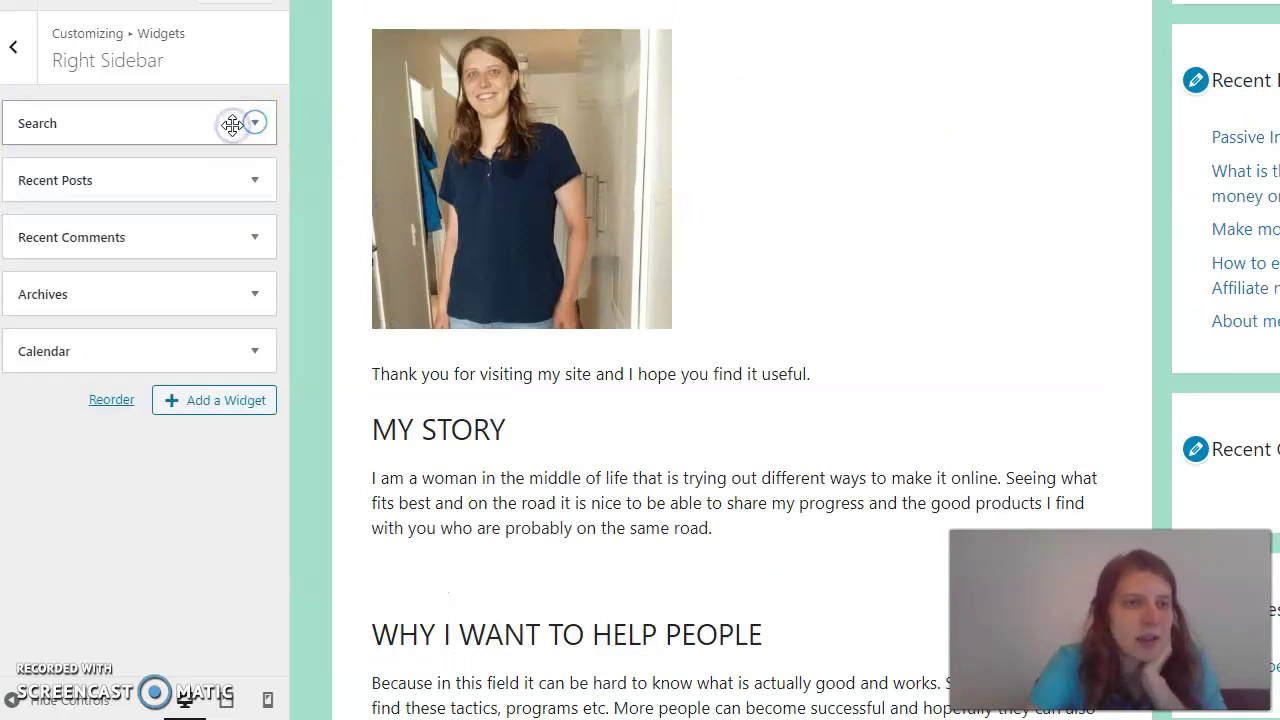
pyautogui.click(233, 180)
pyautogui.click(233, 180)
pyautogui.click(238, 237)
pyautogui.click(238, 237)
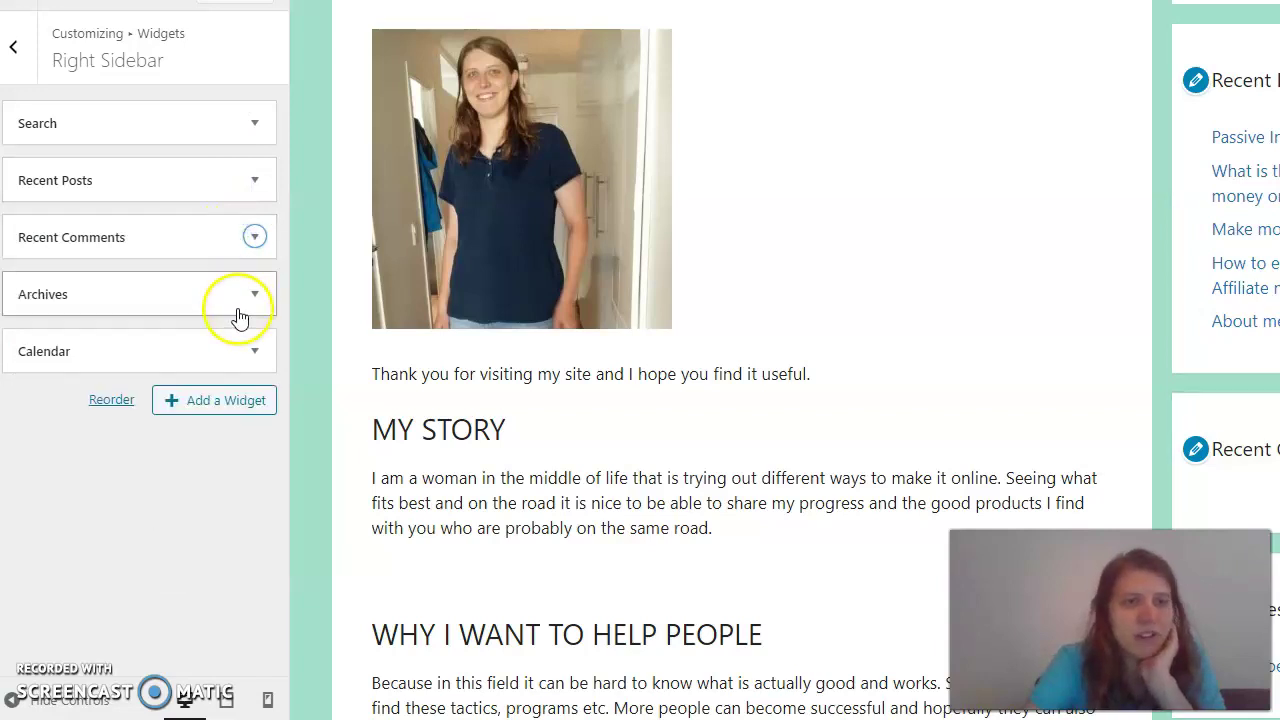
pyautogui.click(237, 308)
pyautogui.click(234, 306)
pyautogui.click(230, 352)
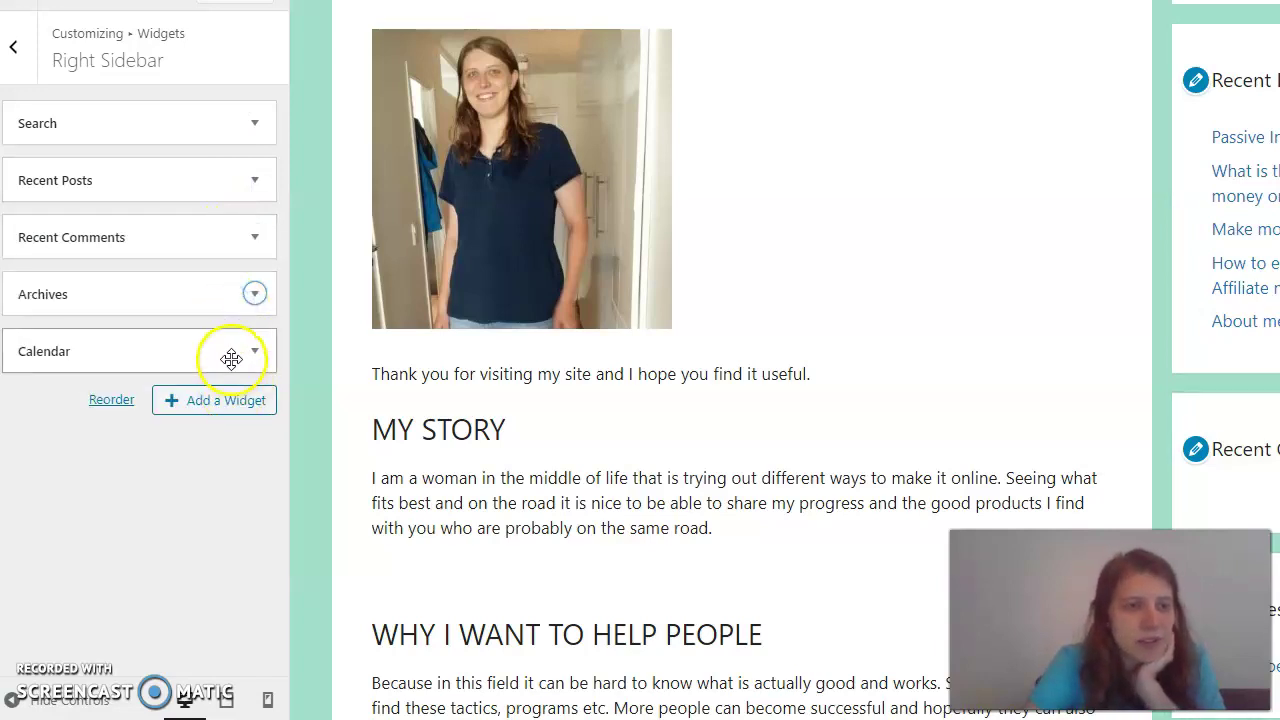
pyautogui.click(231, 352)
pyautogui.click(26, 72)
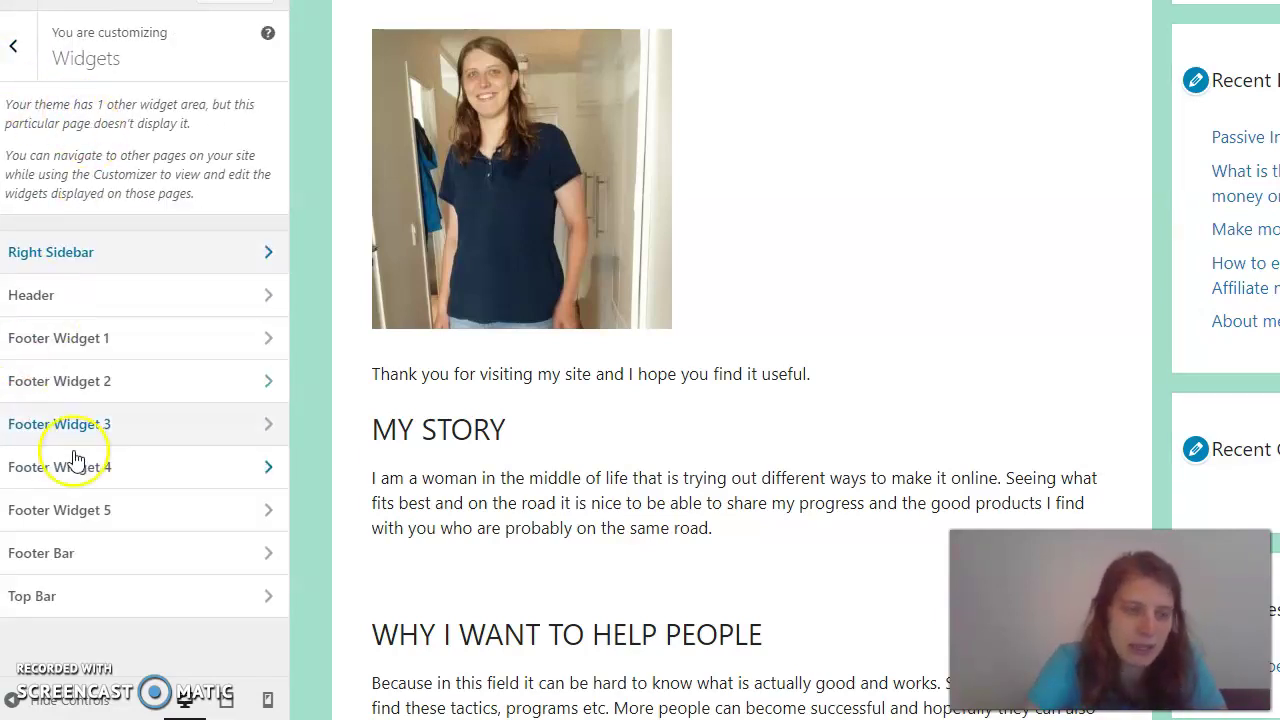
# - Examine the About me preview alongside the widget areas, from the site header and recent posts to the comment form
pyautogui.scroll(-1, 548, 408)
pyautogui.scroll(-10, 548, 408)
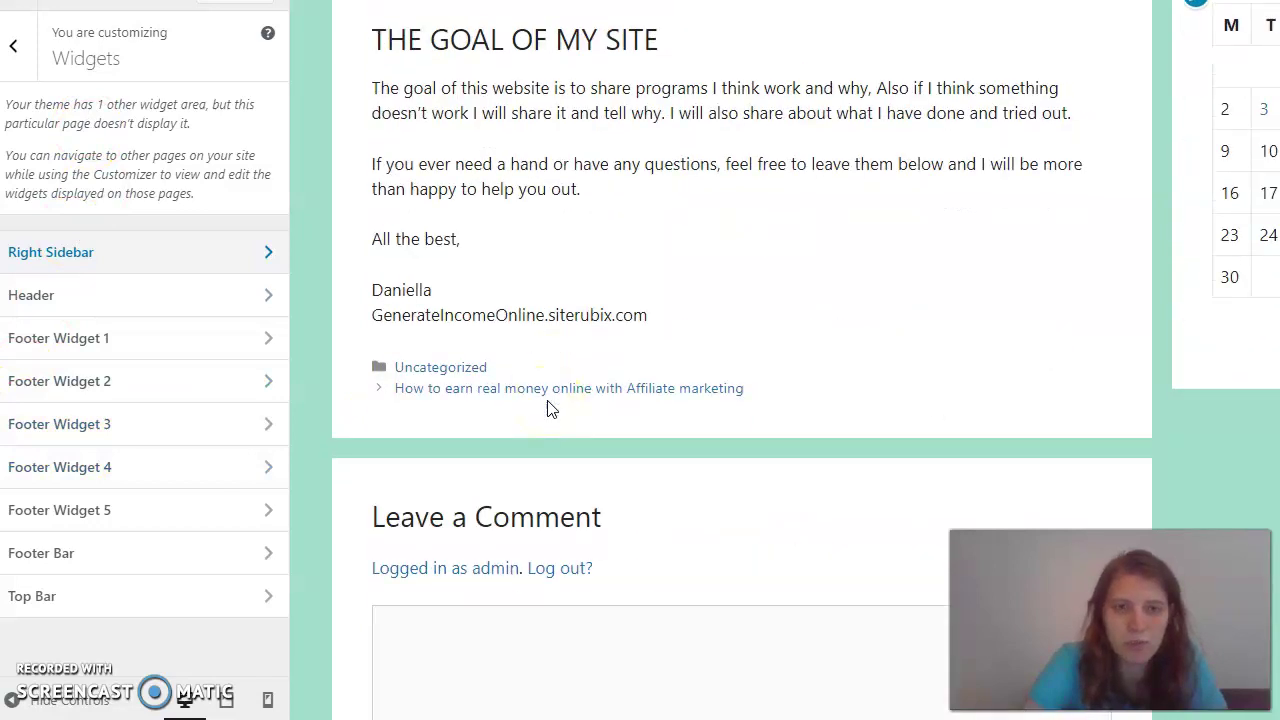
pyautogui.scroll(5, 546, 402)
pyautogui.scroll(6, 546, 400)
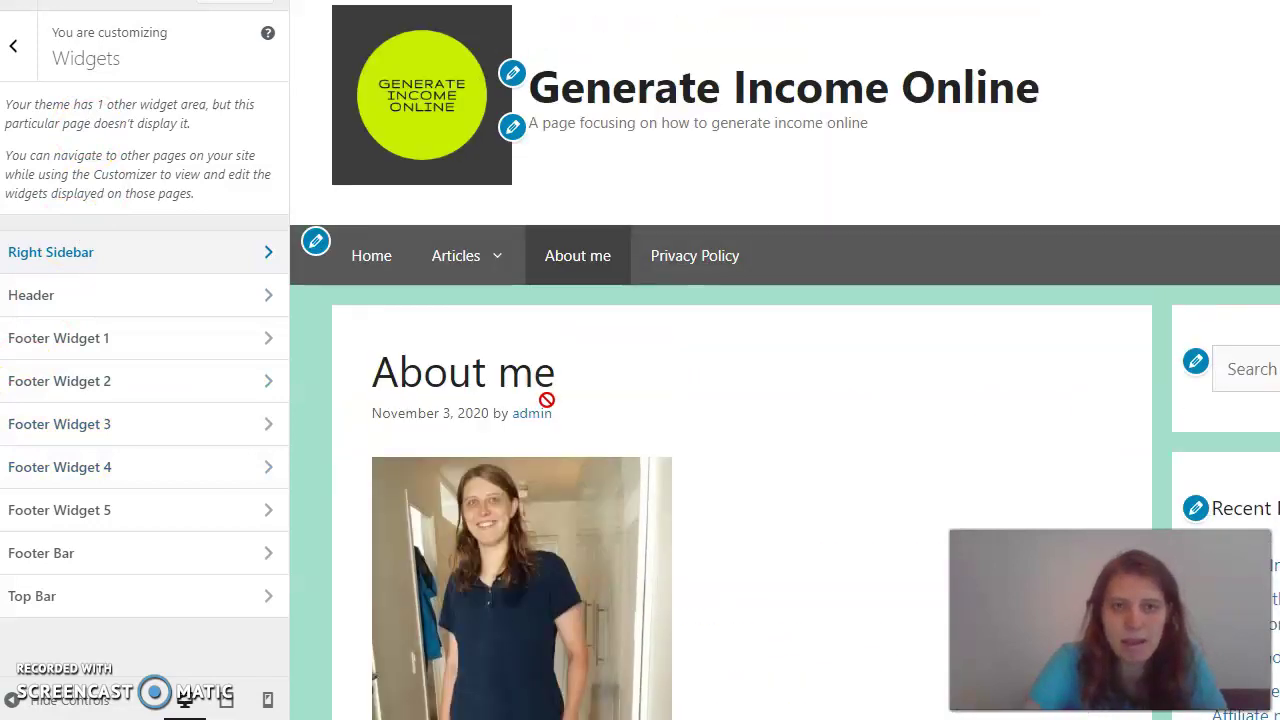
pyautogui.scroll(-3, 600, 395)
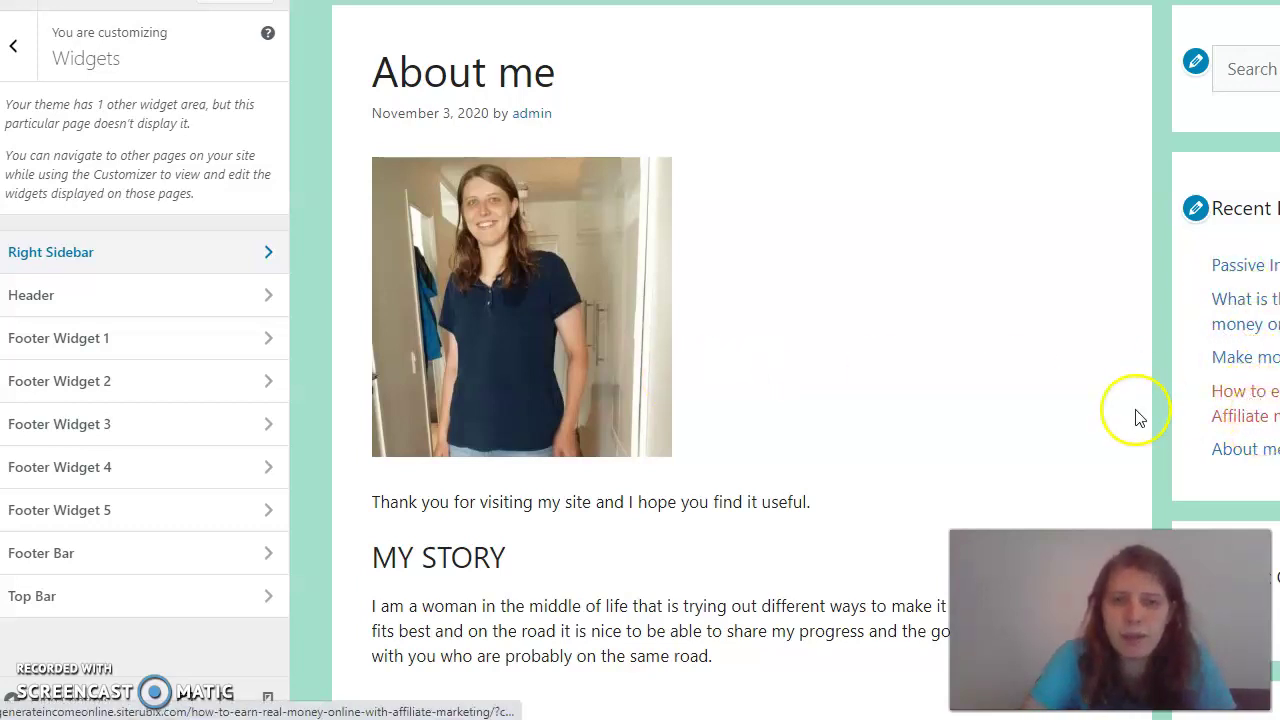
pyautogui.scroll(-3, 1093, 412)
pyautogui.scroll(5, 1093, 412)
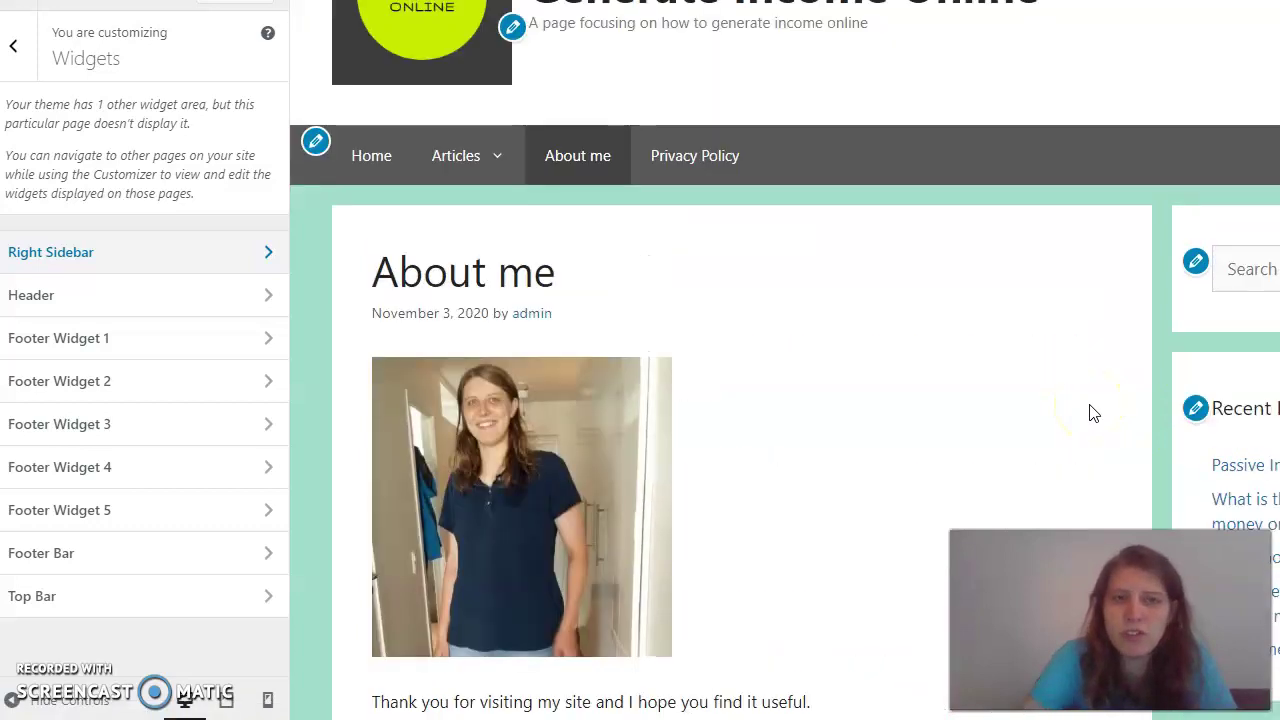
pyautogui.scroll(1, 1093, 412)
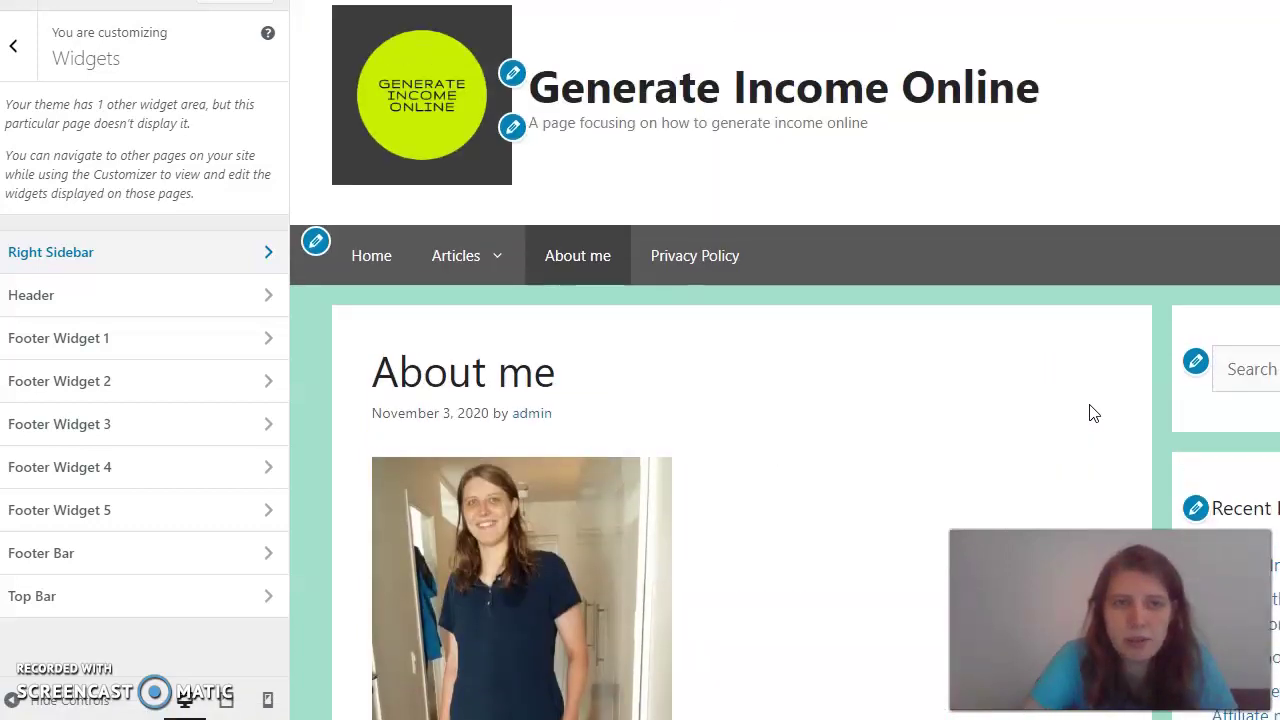
pyautogui.scroll(-3, 1093, 413)
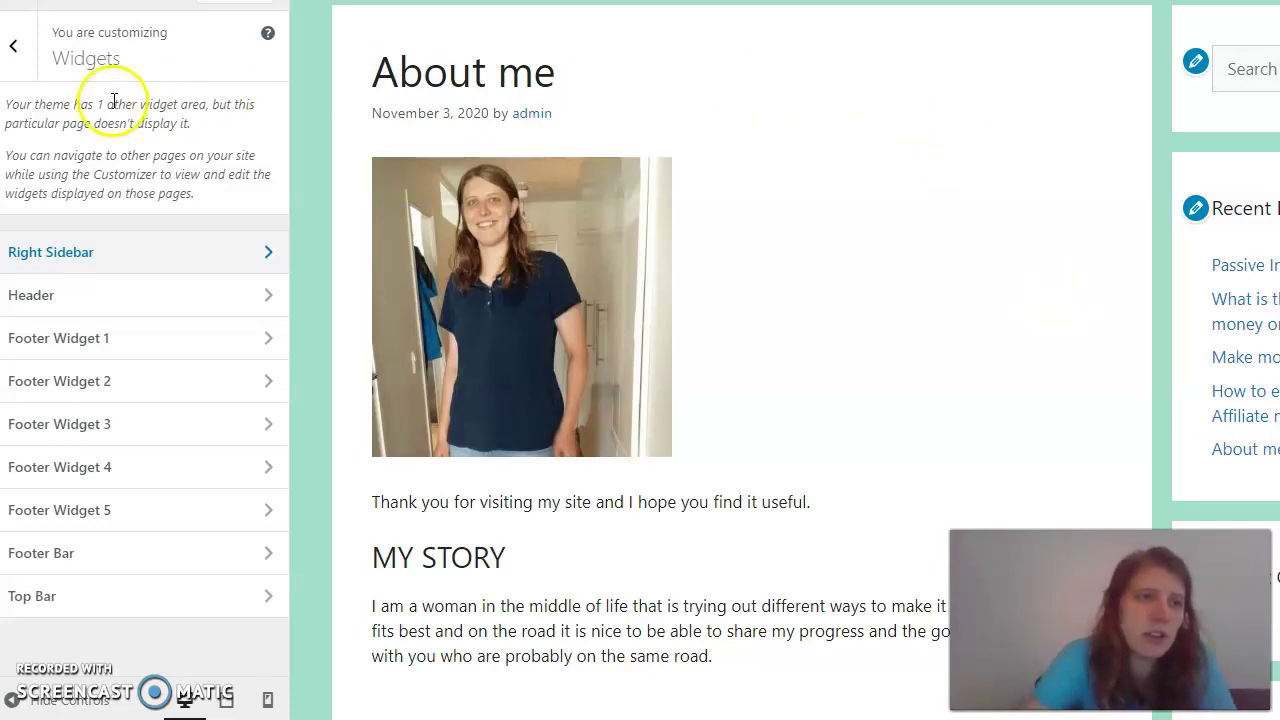
# - Return to the main customizer sections and switch the page preview to tablet size and on to mobile size
pyautogui.click(20, 50)
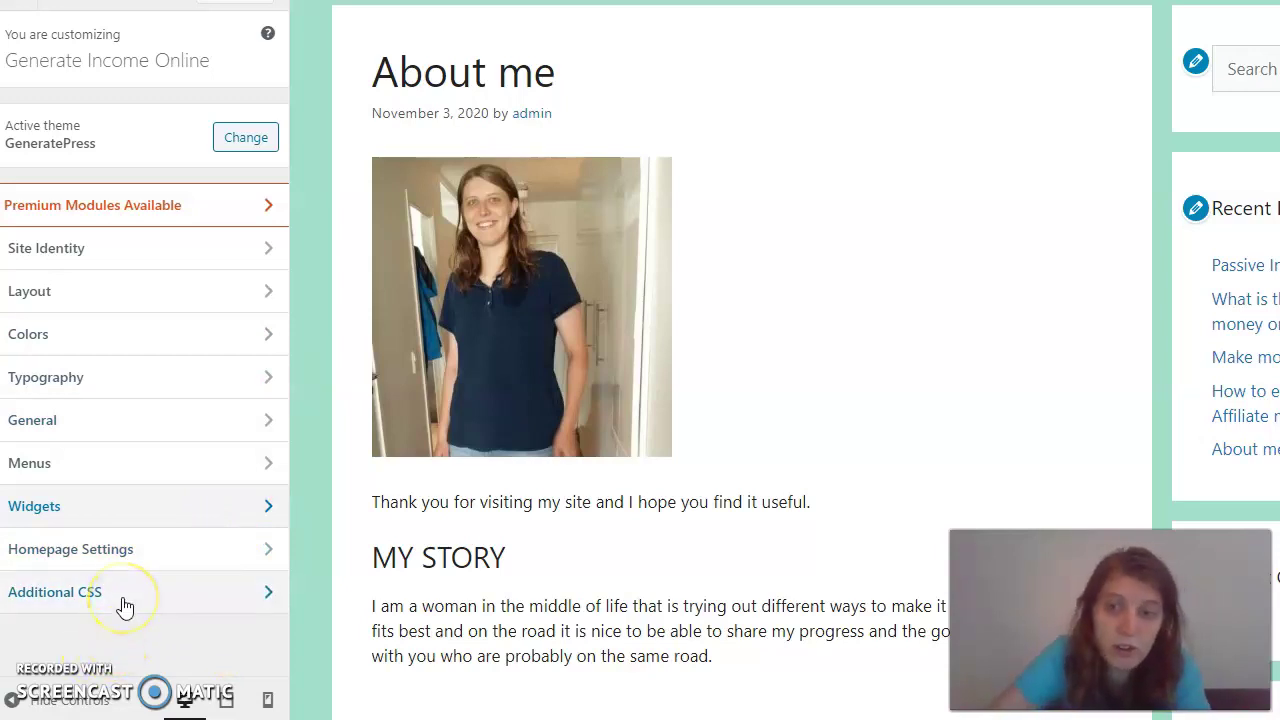
pyautogui.click(226, 700)
pyautogui.click(270, 700)
pyautogui.click(270, 700)
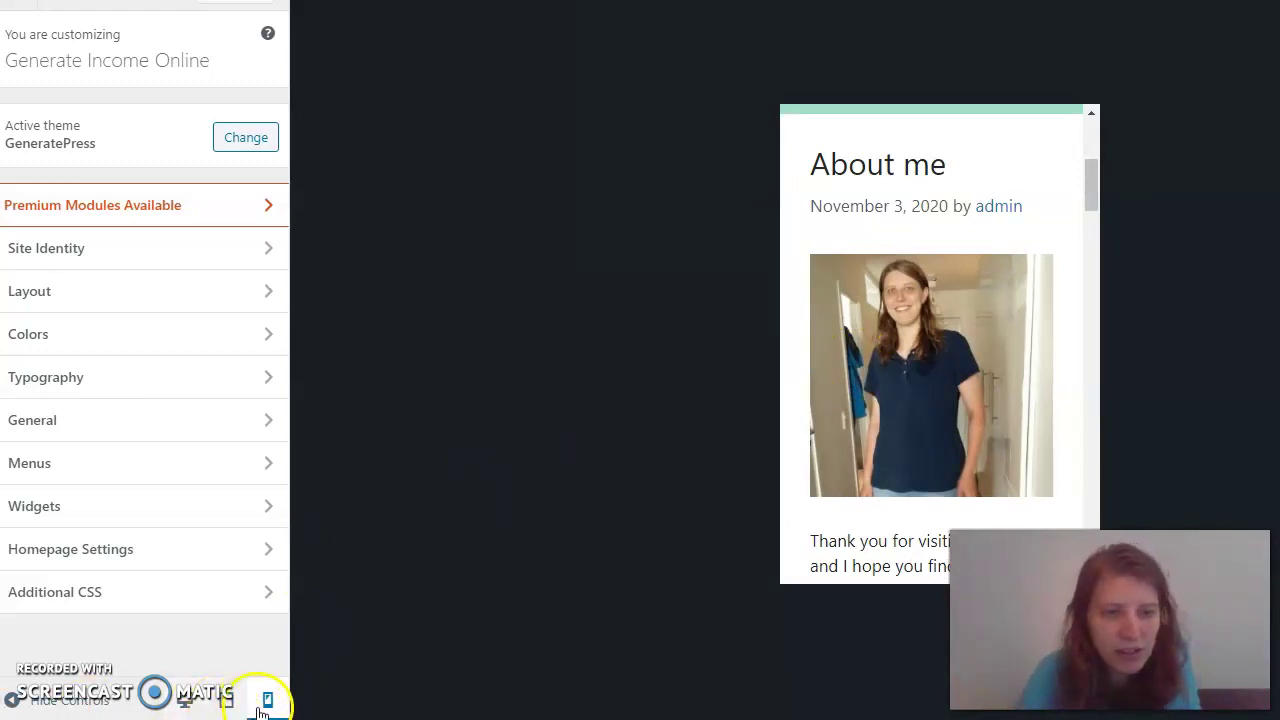
# - Examine the mobile preview of the About me page from the site header down to the calendar widget and footer
pyautogui.scroll(-2, 826, 326)
pyautogui.scroll(4, 829, 329)
pyautogui.scroll(-1, 830, 330)
pyautogui.scroll(1, 832, 330)
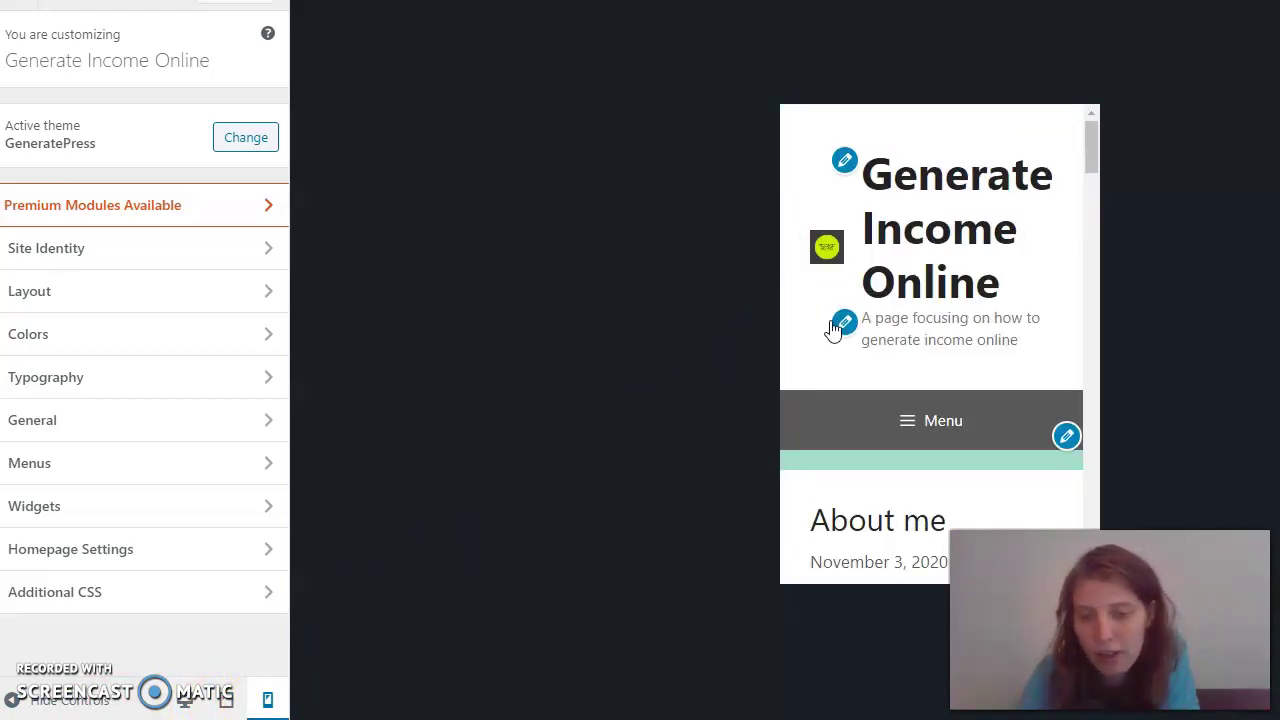
pyautogui.scroll(-5, 826, 340)
pyautogui.scroll(-10, 820, 345)
pyautogui.scroll(-7, 820, 345)
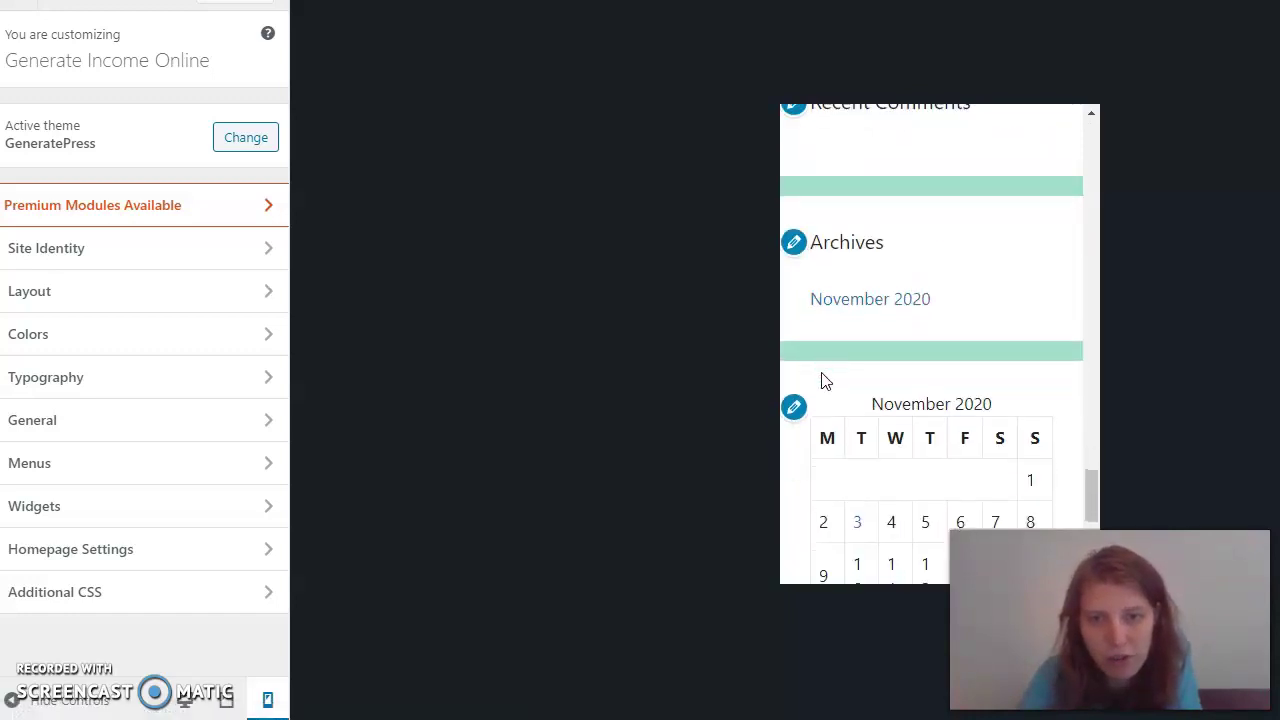
pyautogui.scroll(-5, 826, 380)
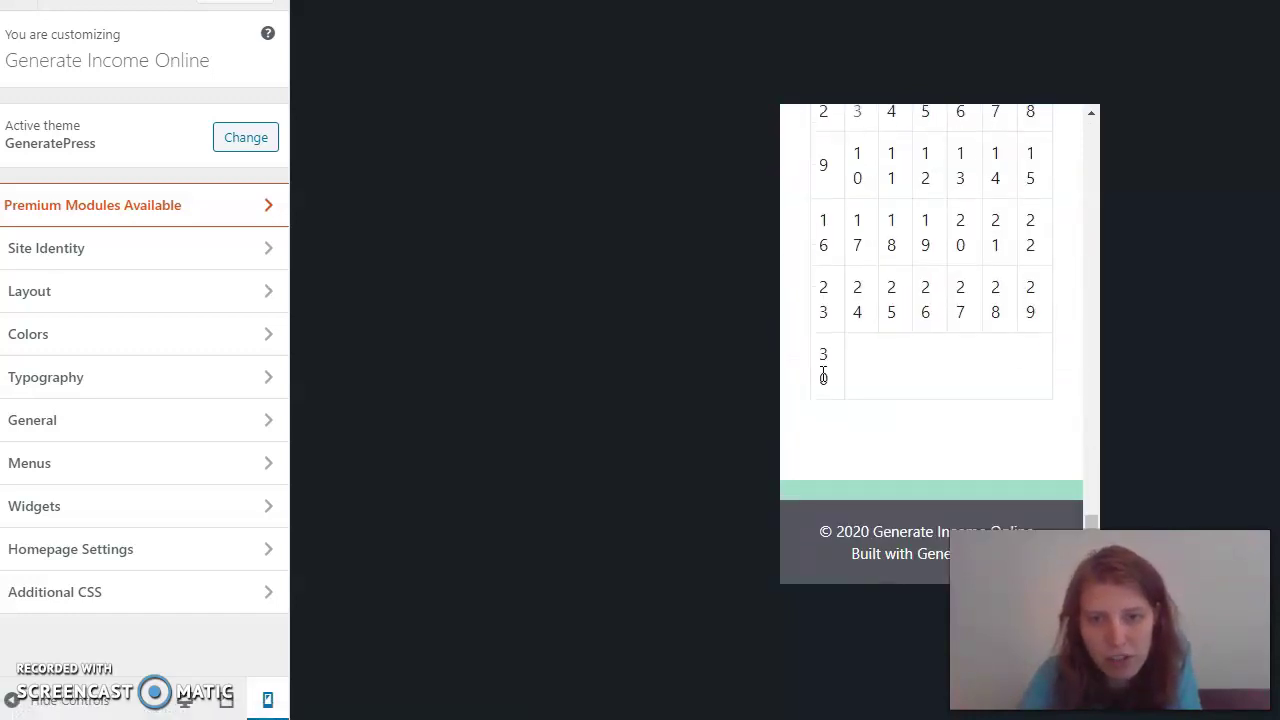
# - Switch the page preview to tablet size and look over its recent posts, recent comments and archives widgets
pyautogui.click(228, 700)
pyautogui.scroll(6, 646, 528)
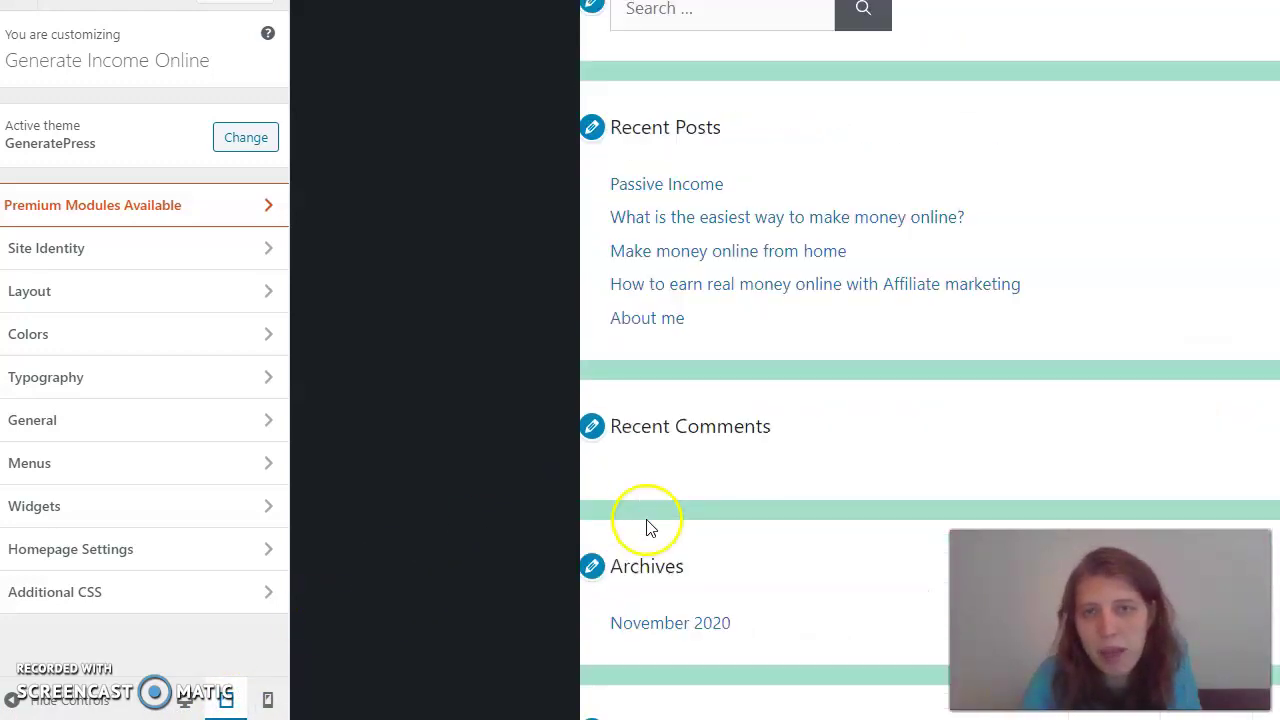